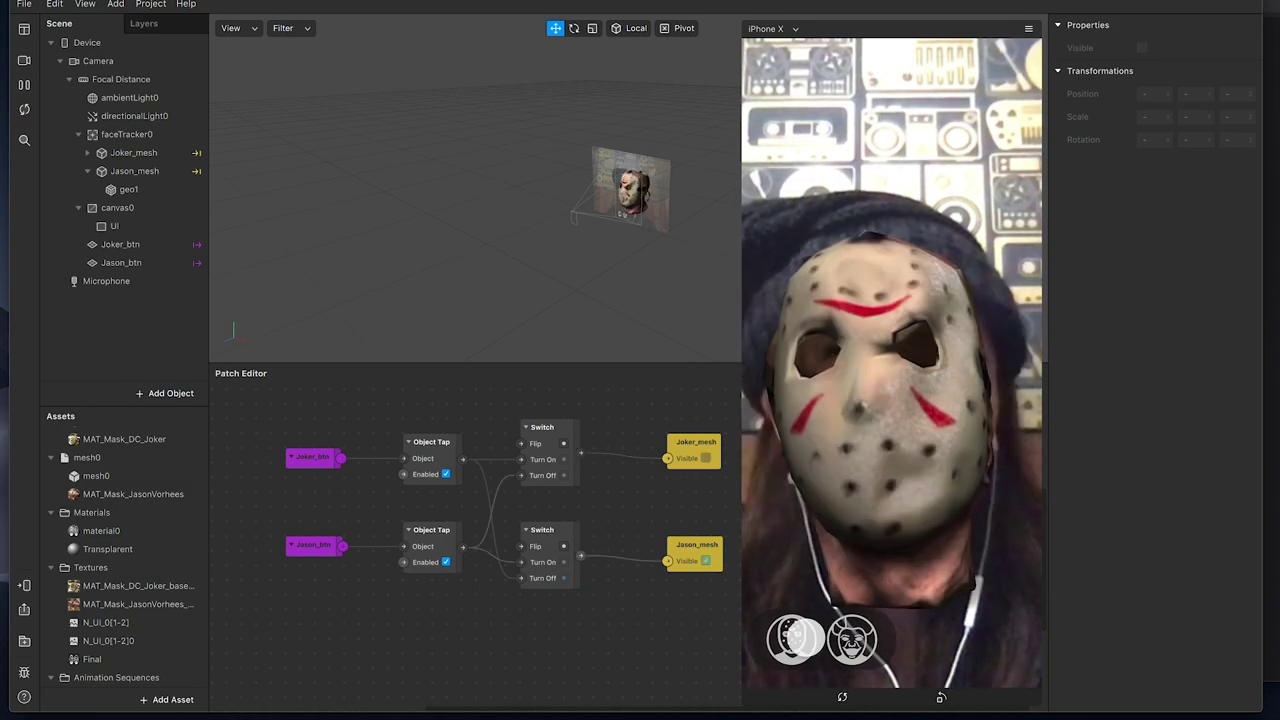
Test both mask buttons in the preview of the finished effect, alternating between the Joker and Jason masks.
click(855, 641)
click(791, 640)
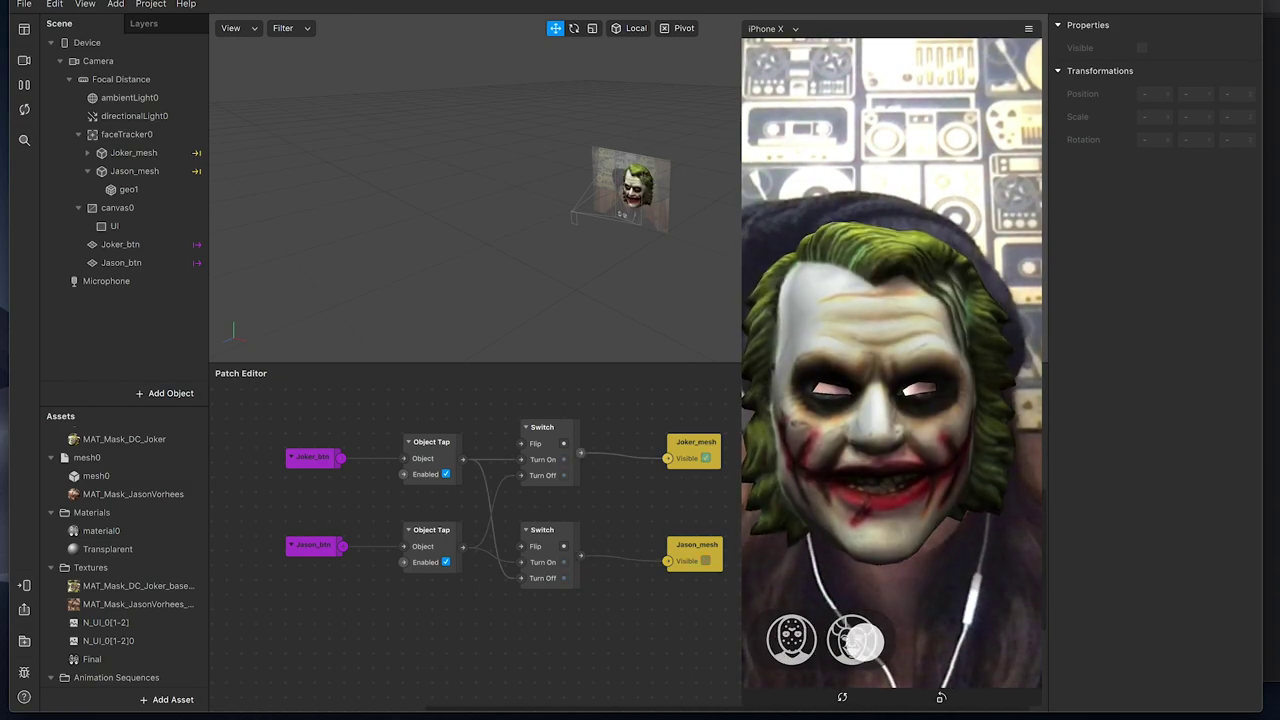
click(791, 640)
click(822, 640)
click(852, 639)
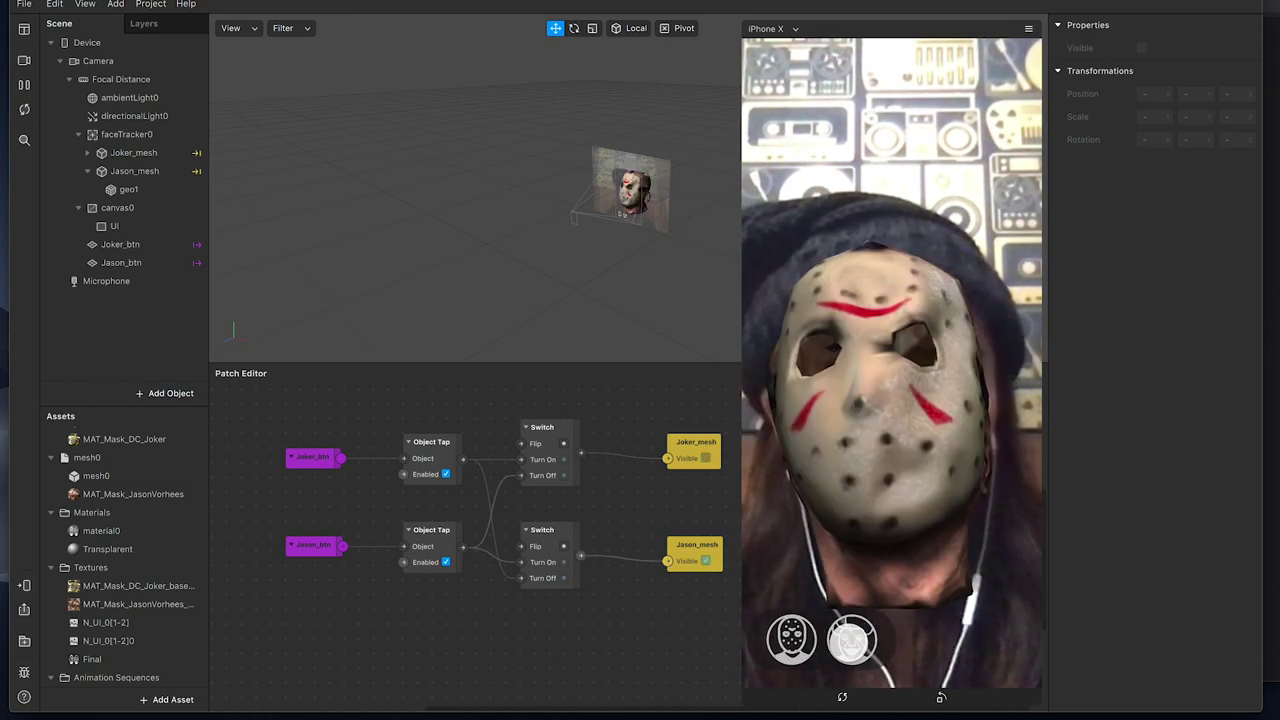
click(791, 640)
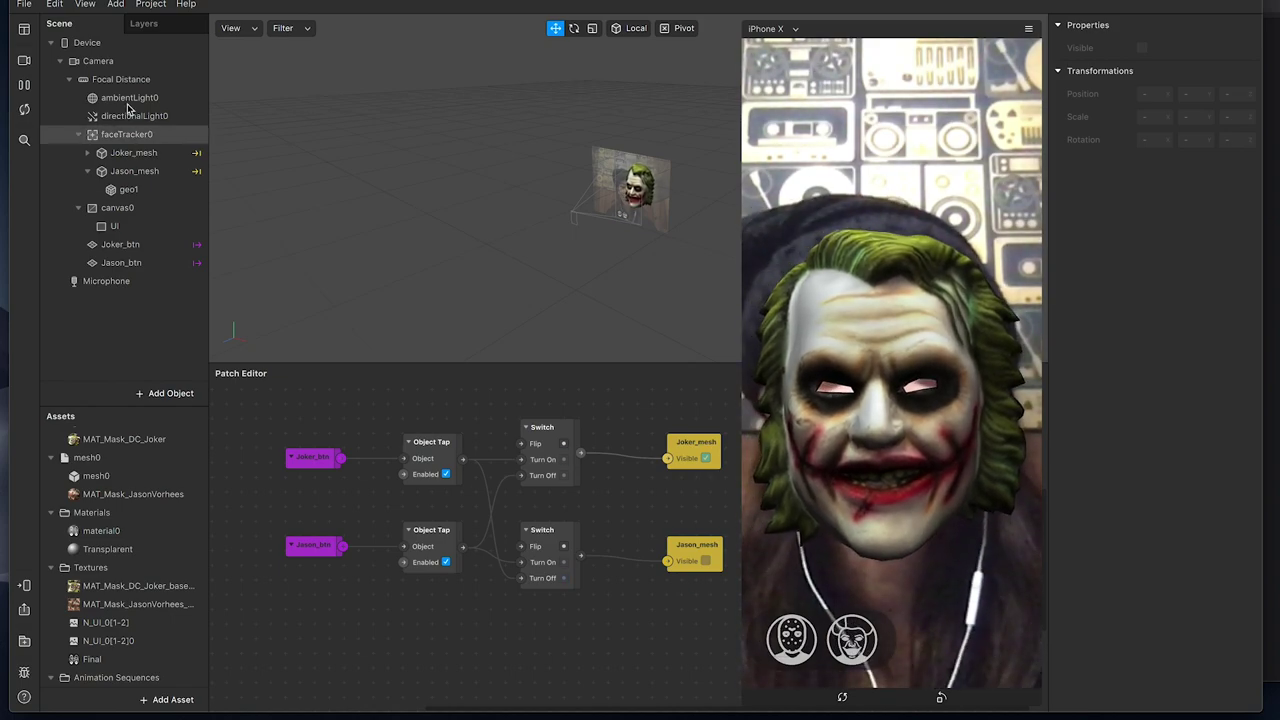
Create a new blank project and enlarge its window to fill the screen.
click(24, 4)
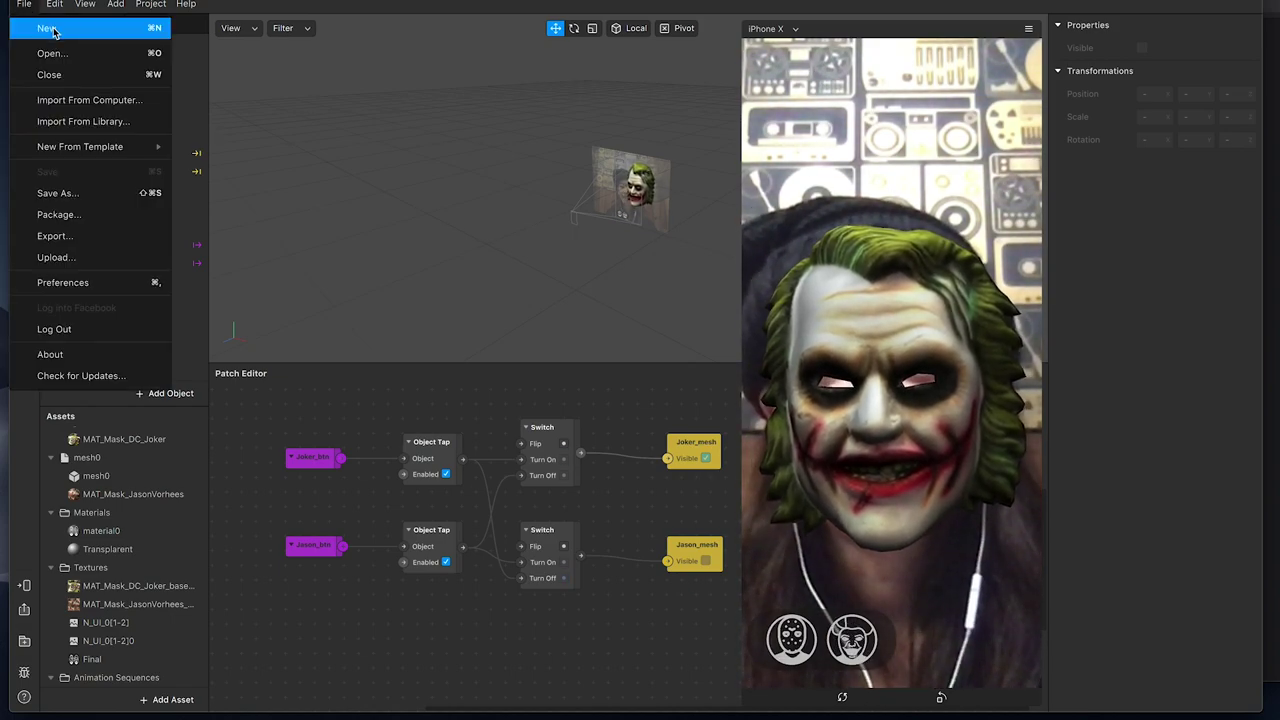
click(48, 29)
drag(565, 46, 423, 0)
drag(987, 603, 1231, 718)
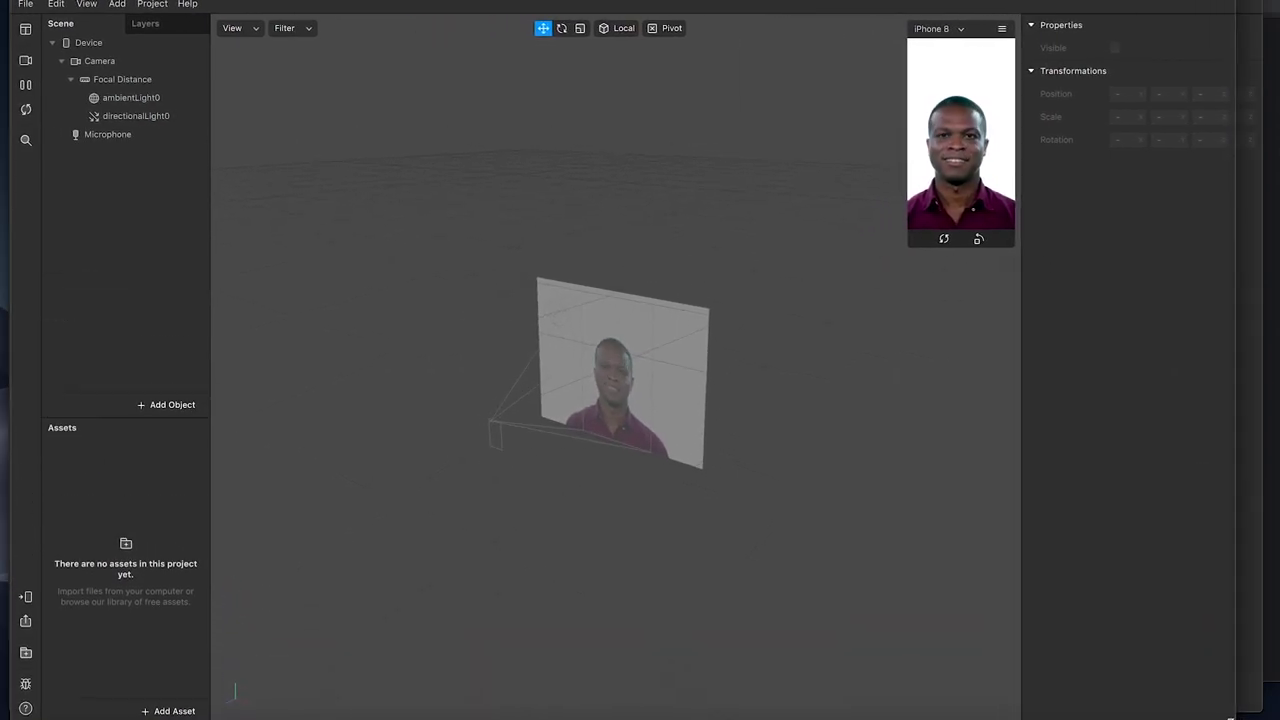
Switch the preview feed to the FaceTime HD Camera and enlarge the device preview.
click(26, 60)
click(145, 88)
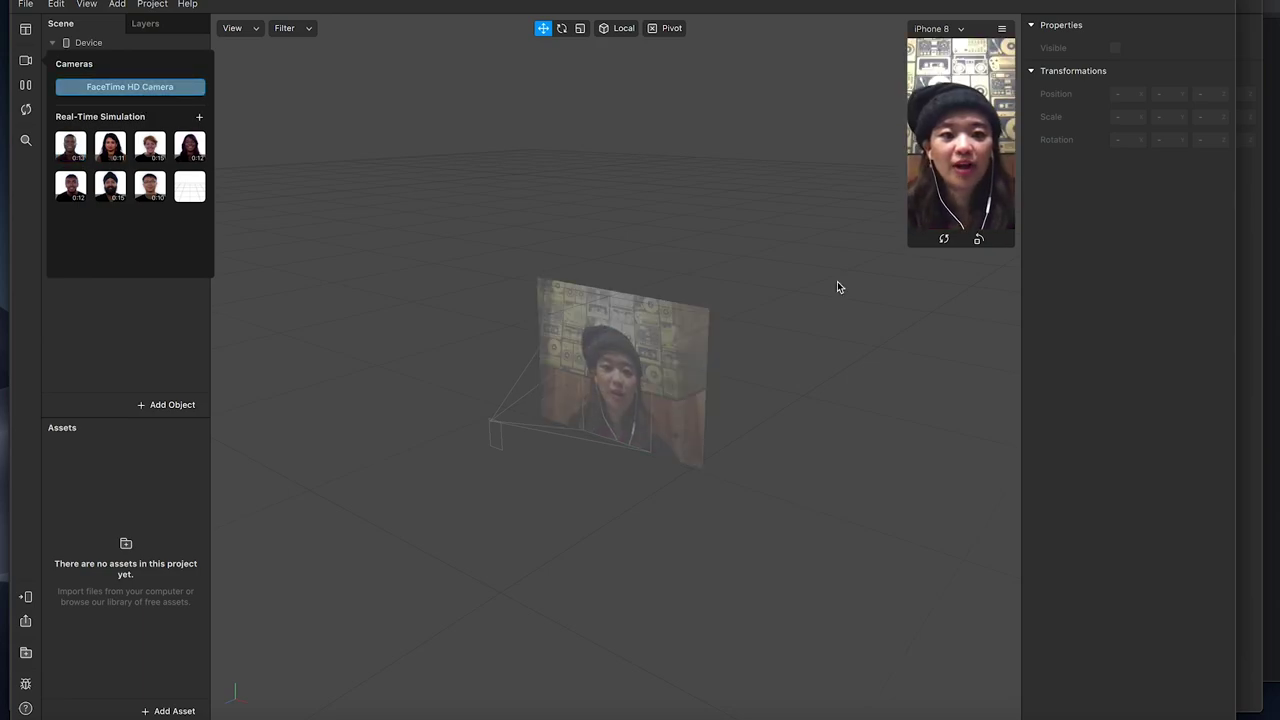
click(910, 243)
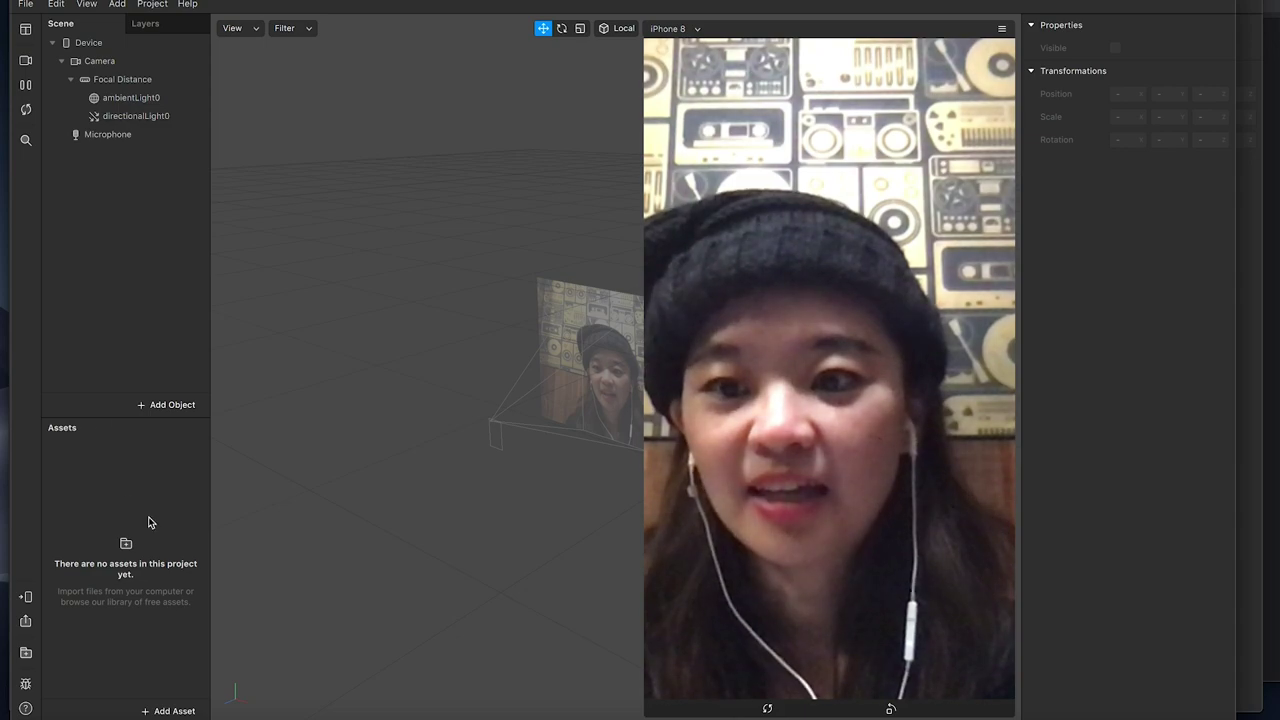
Add a Face Tracker object to the scene.
click(184, 408)
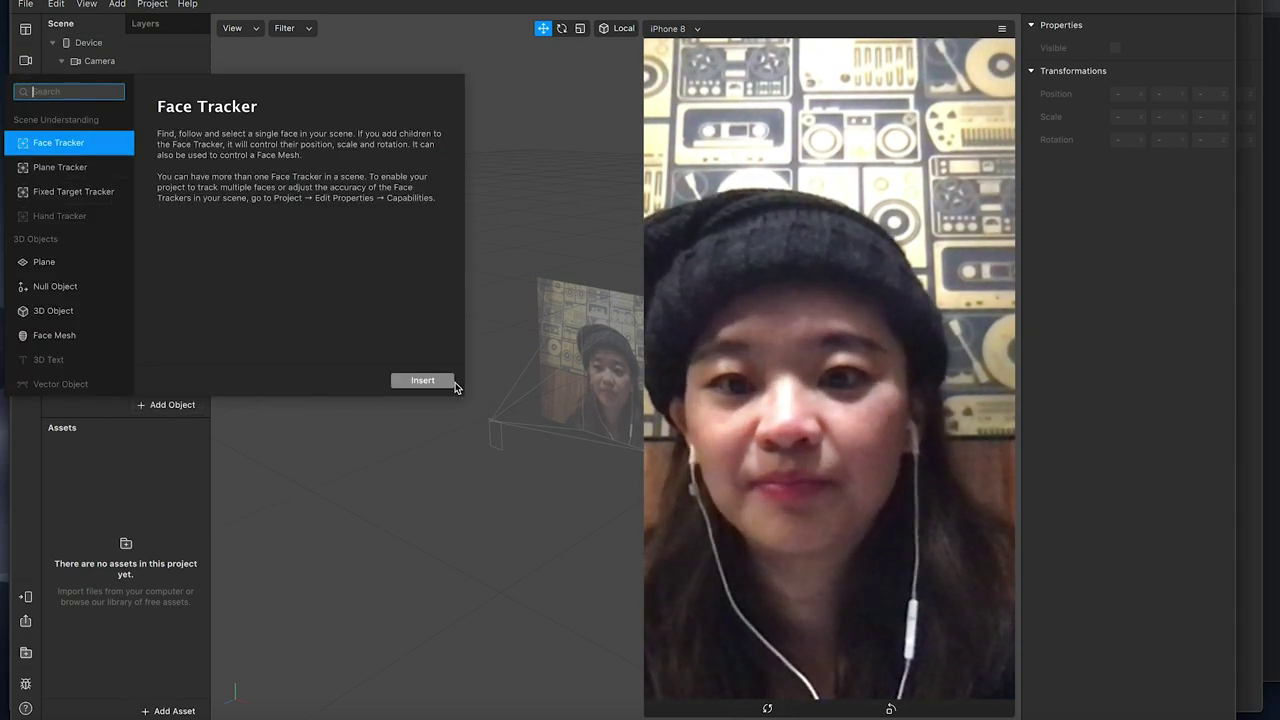
click(424, 380)
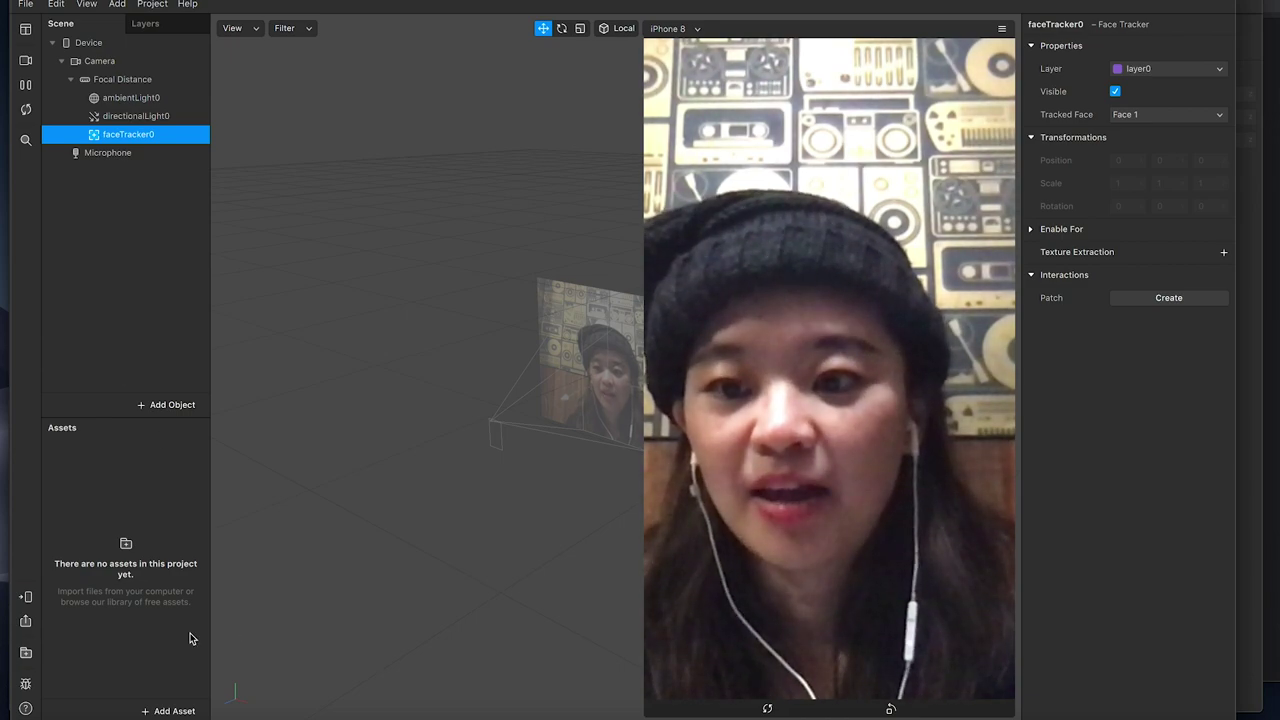
Import the Joker mask model mesh.fbx from the model folder inside joker-mask on the computer.
click(178, 711)
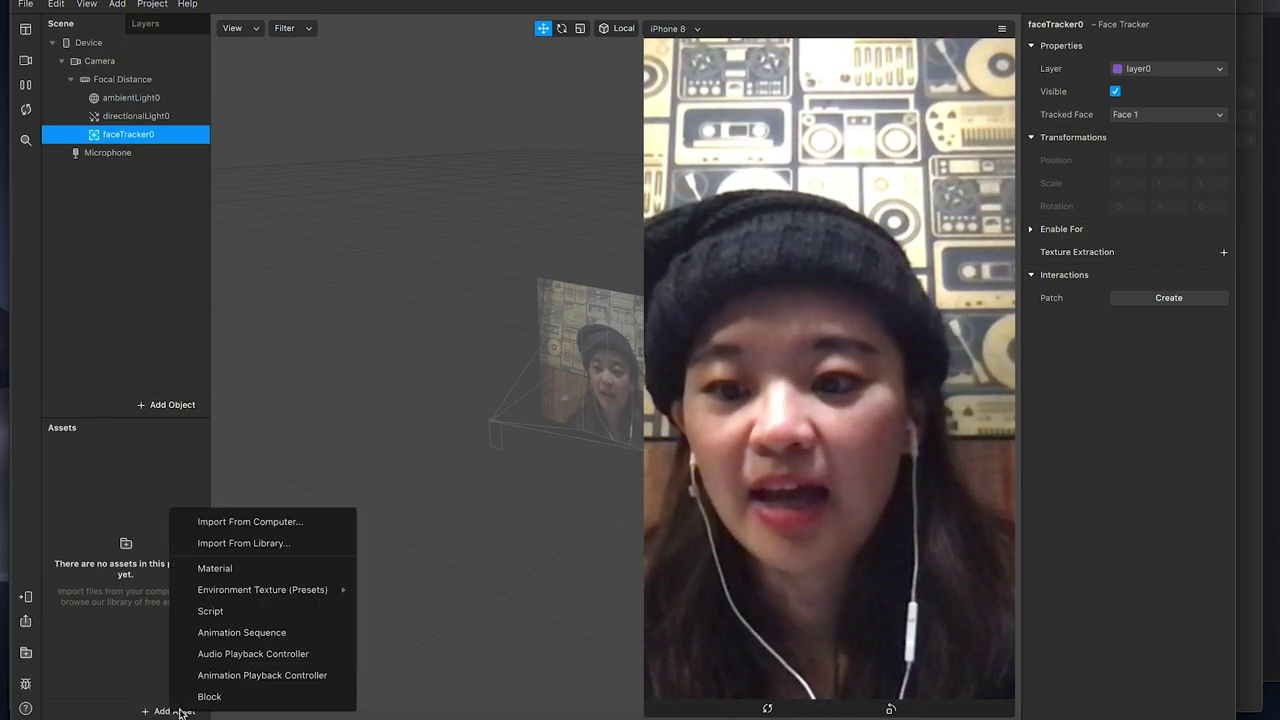
click(277, 521)
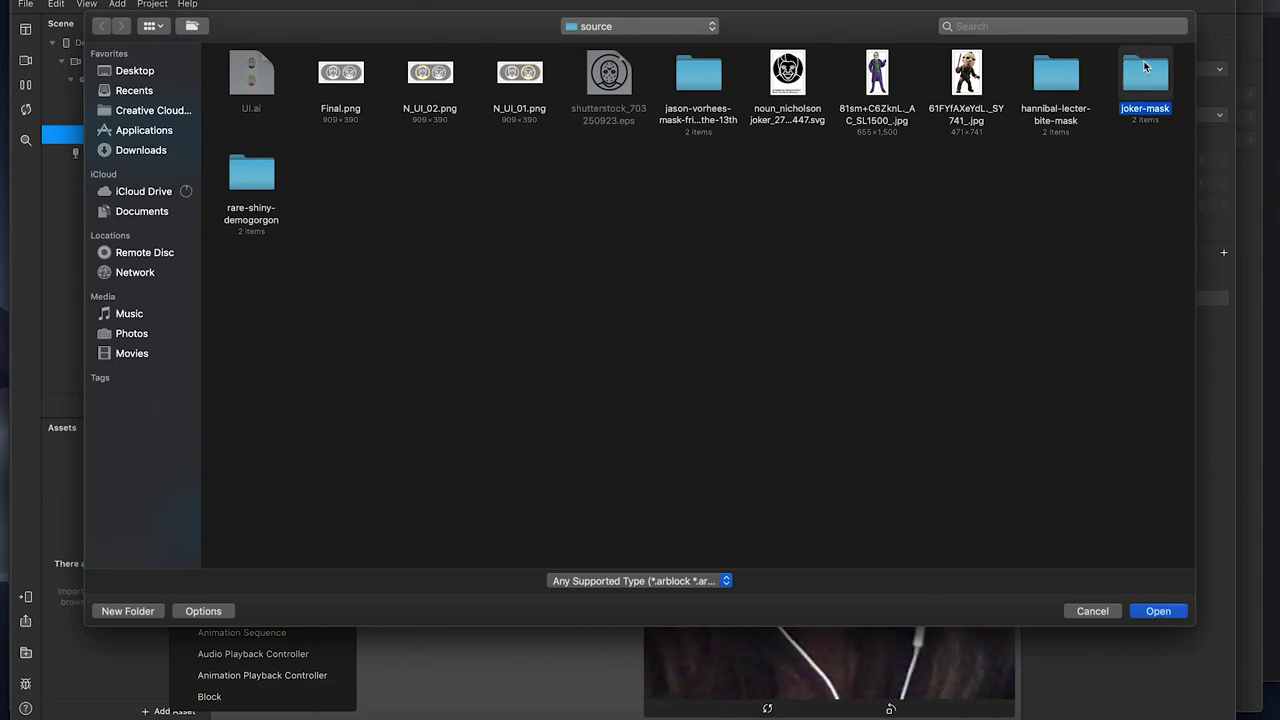
double_click(1146, 80)
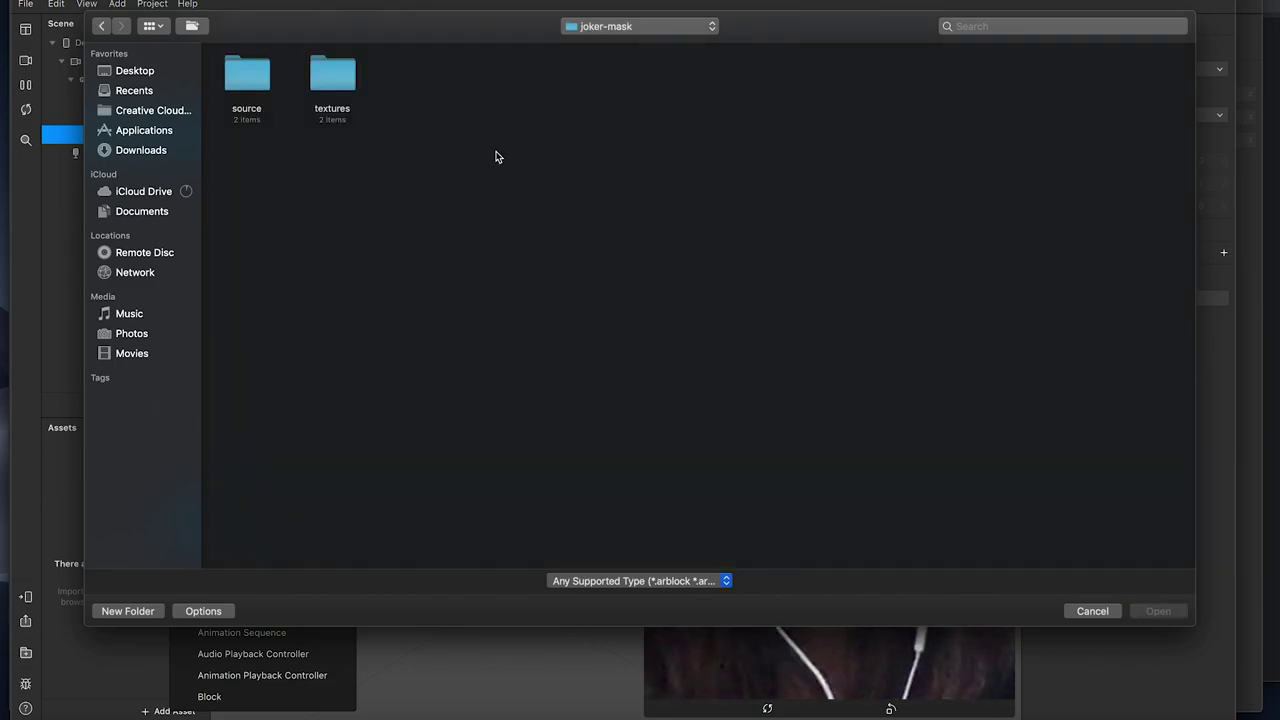
double_click(251, 83)
double_click(252, 80)
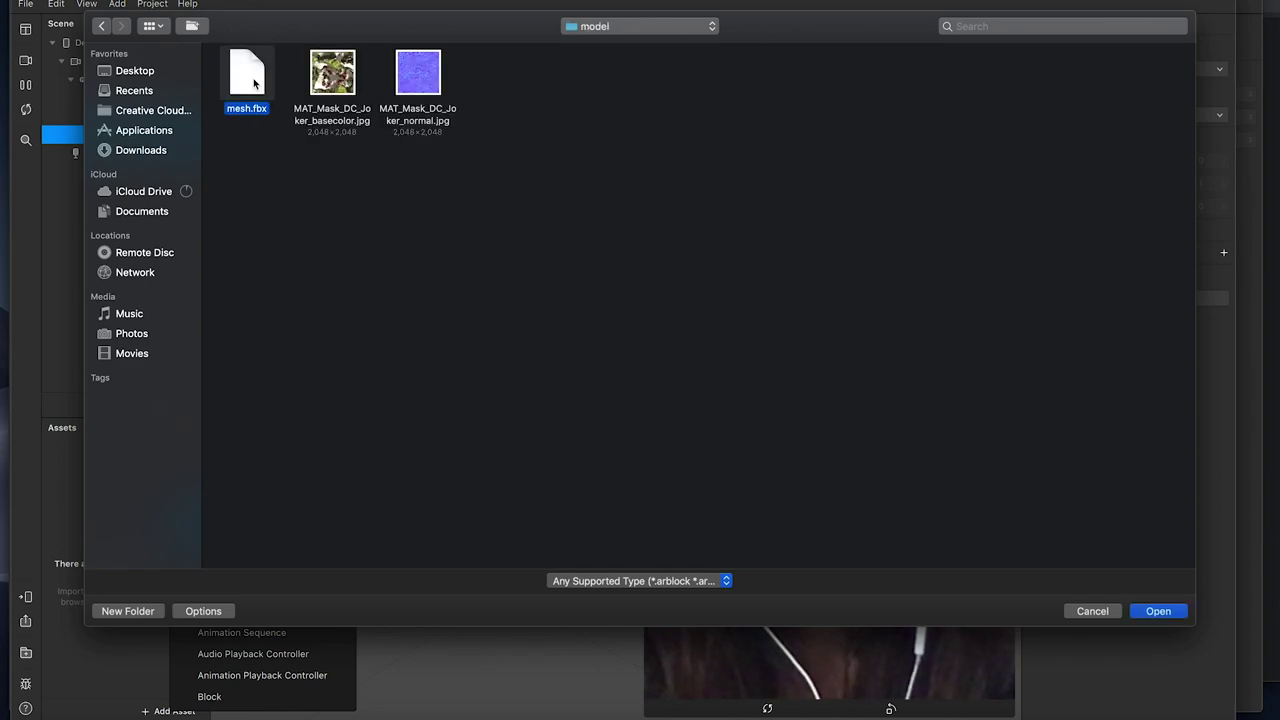
click(1160, 611)
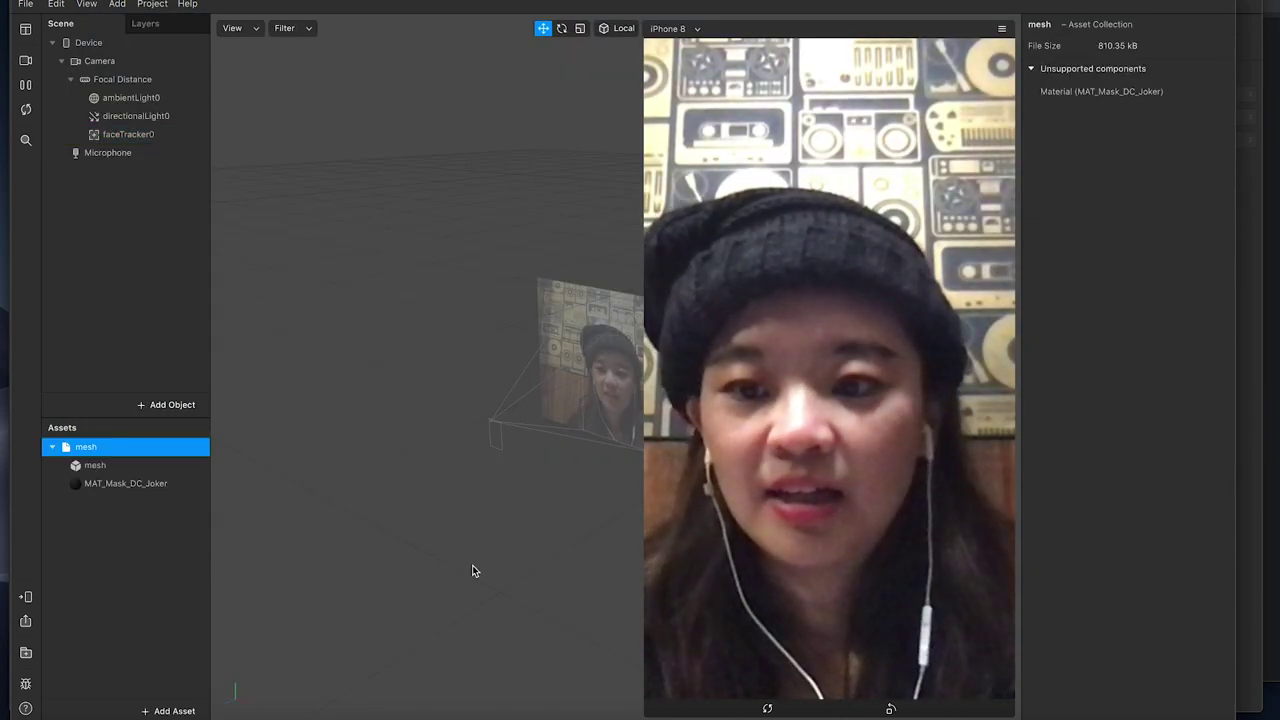
Assign MAT_Mask_DC_Joker_basecolor.jpg as the diffuse texture of the MAT_Mask_DC_Joker material.
click(162, 488)
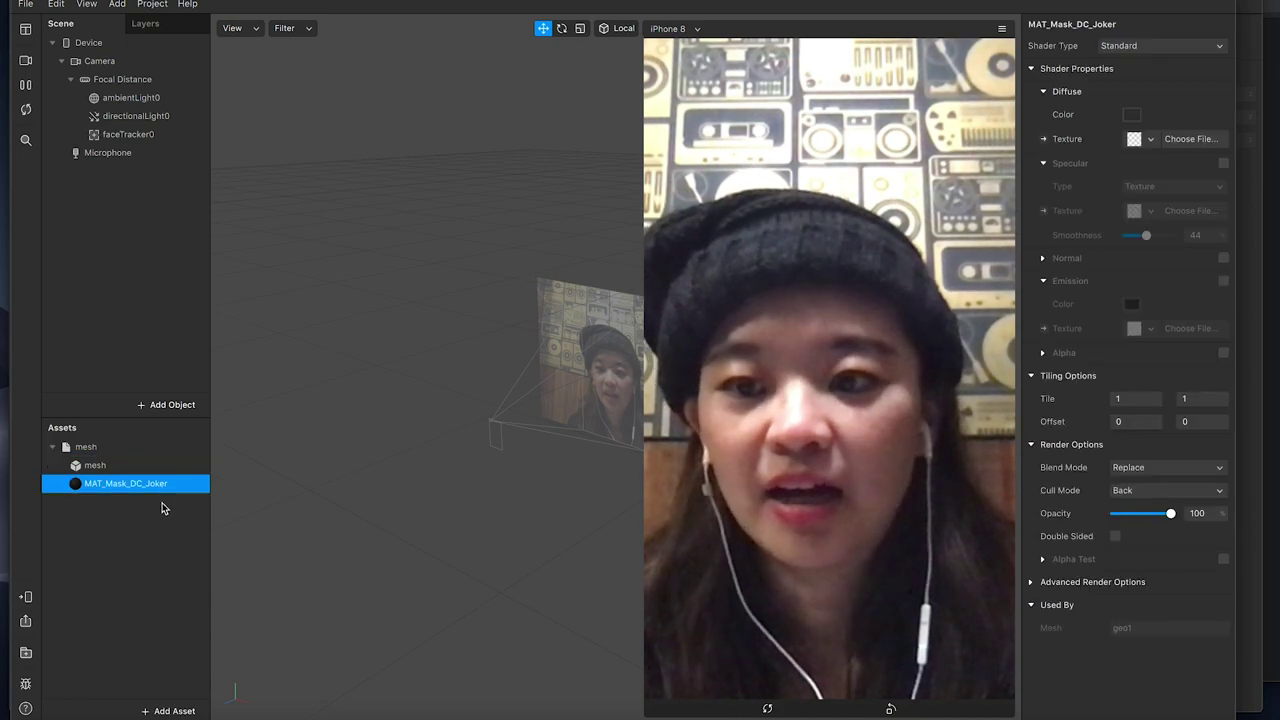
click(1192, 140)
click(322, 74)
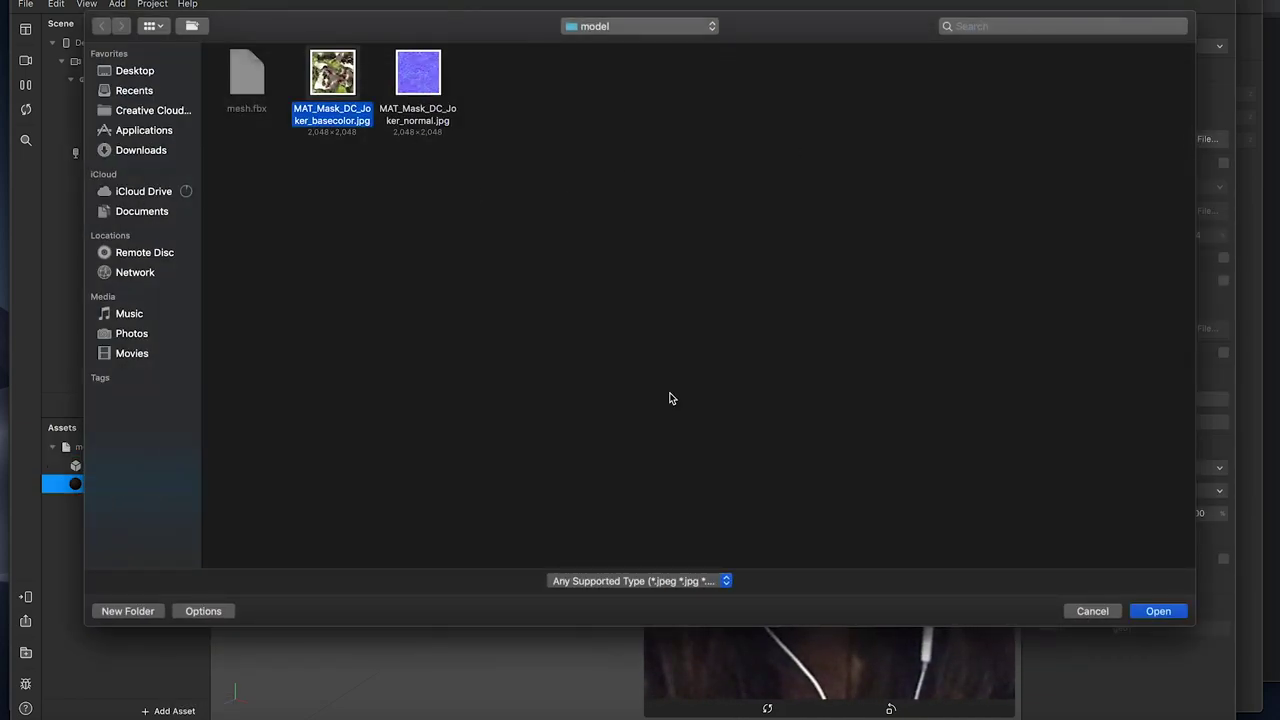
click(1178, 617)
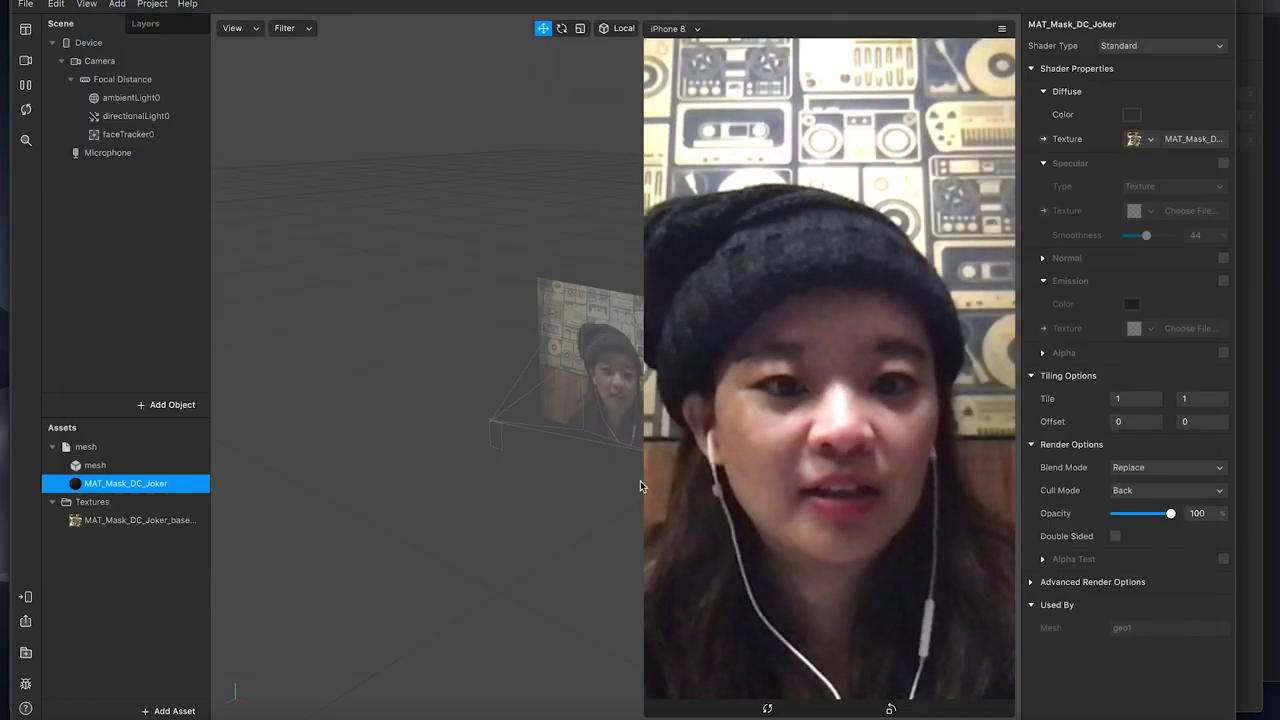
Place the imported mesh under faceTracker0 and set its scale to 100 on X, Y and Z.
click(75, 447)
drag(85, 447, 171, 129)
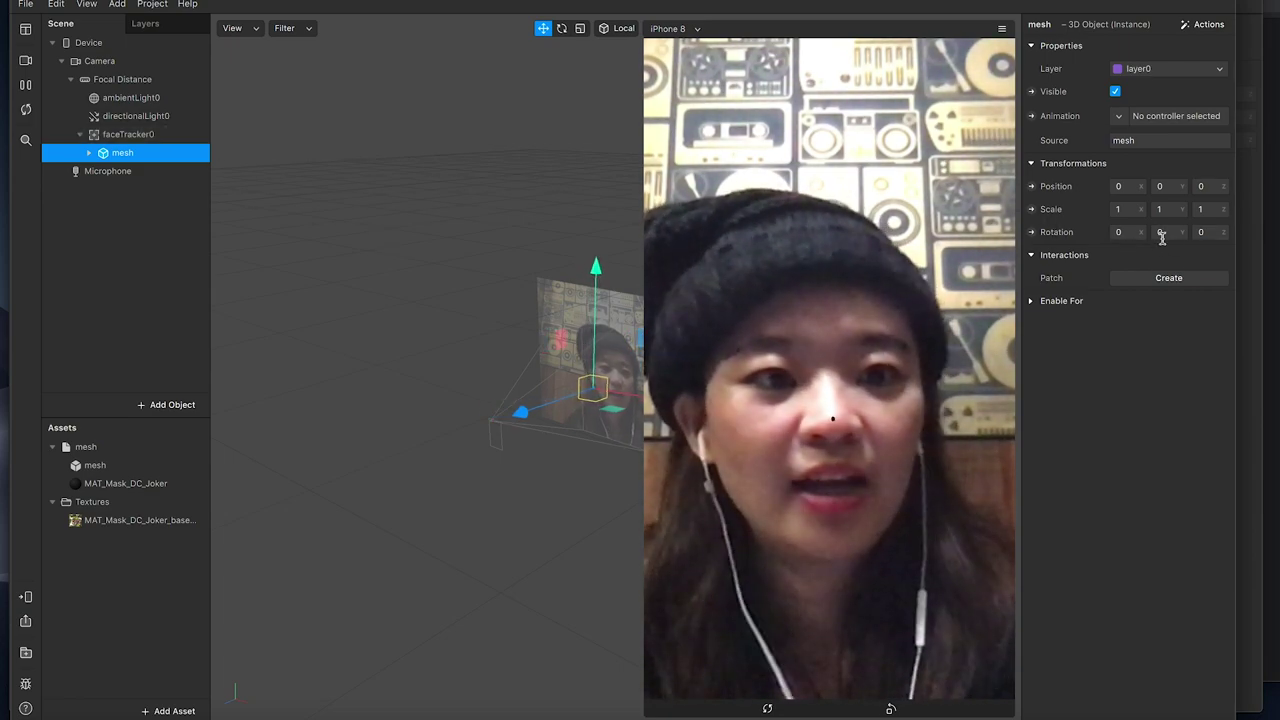
click(1122, 209)
text(100)
key(Return)
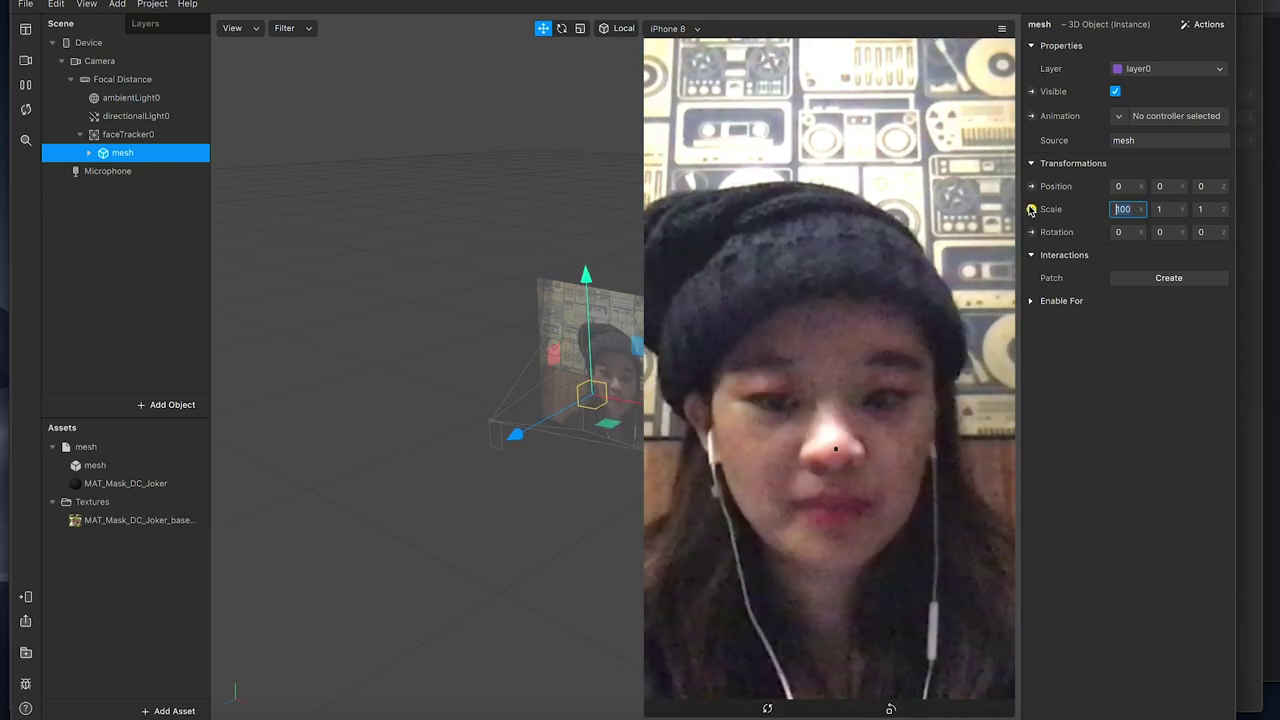
click(1168, 203)
text(100)
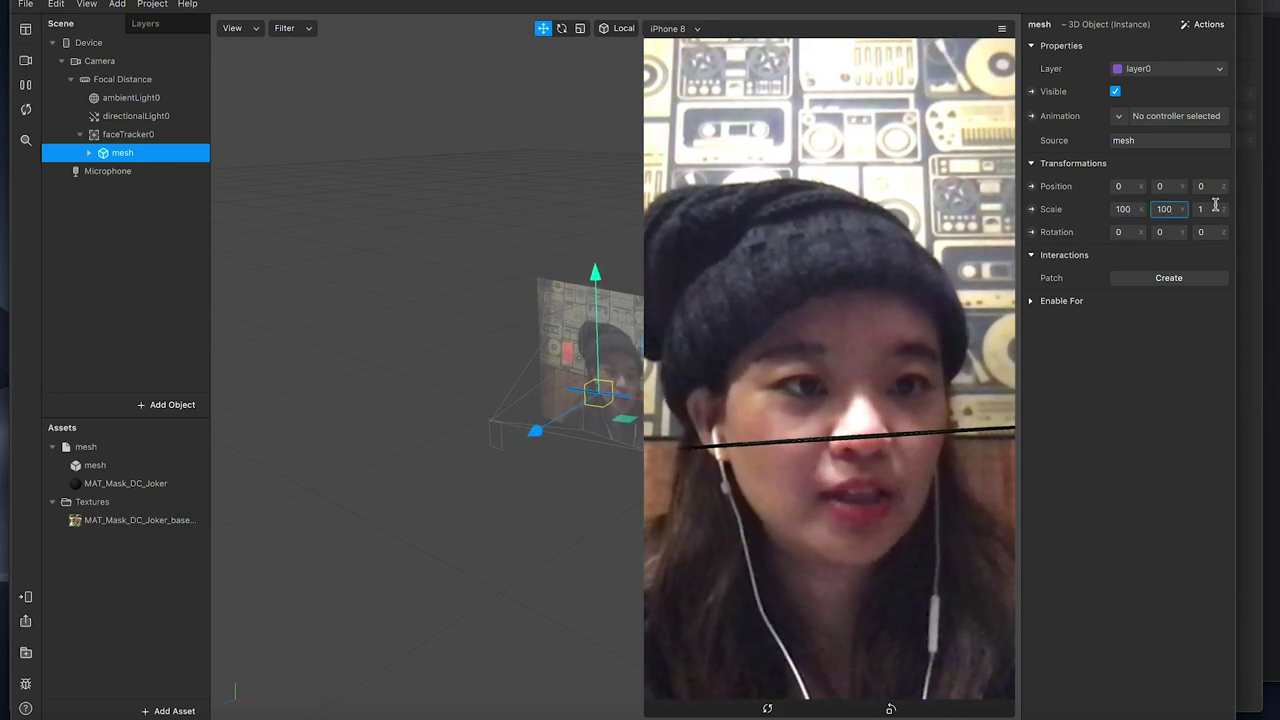
key(Tab)
text(100)
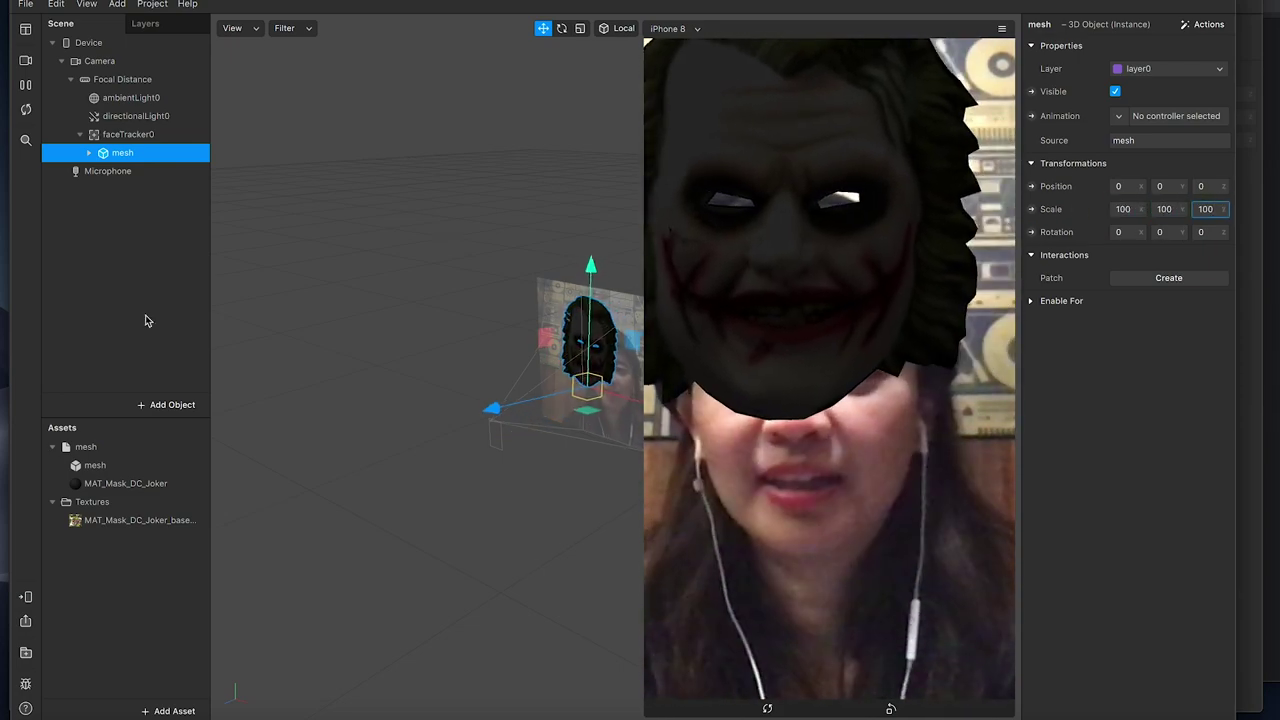
Set the diffuse color of the MAT_Mask_DC_Joker material to white.
click(122, 486)
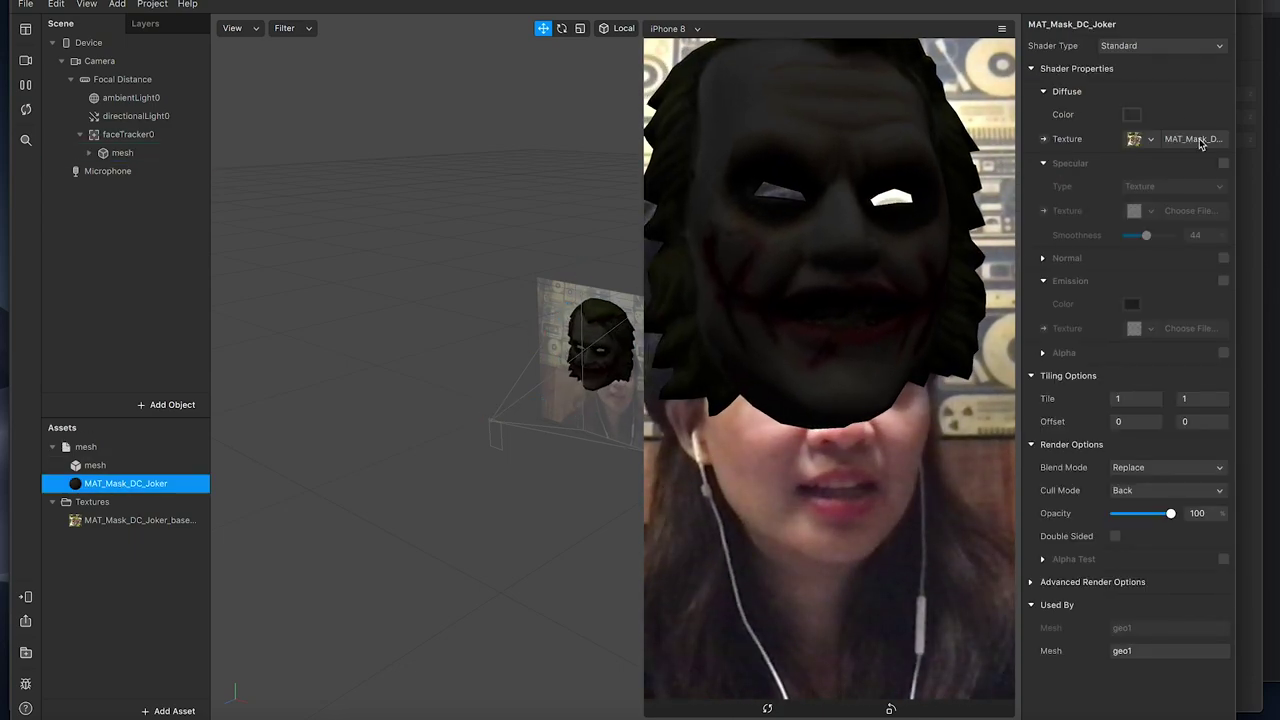
click(1131, 115)
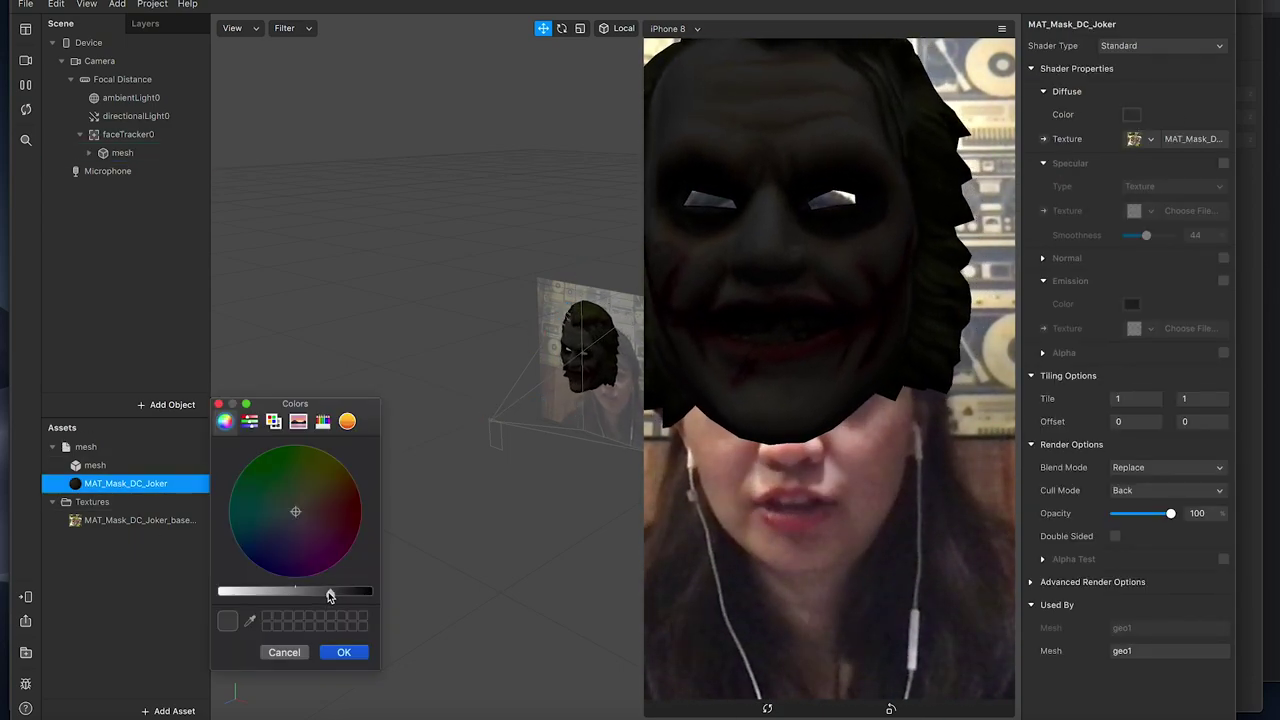
drag(329, 595, 220, 592)
click(343, 652)
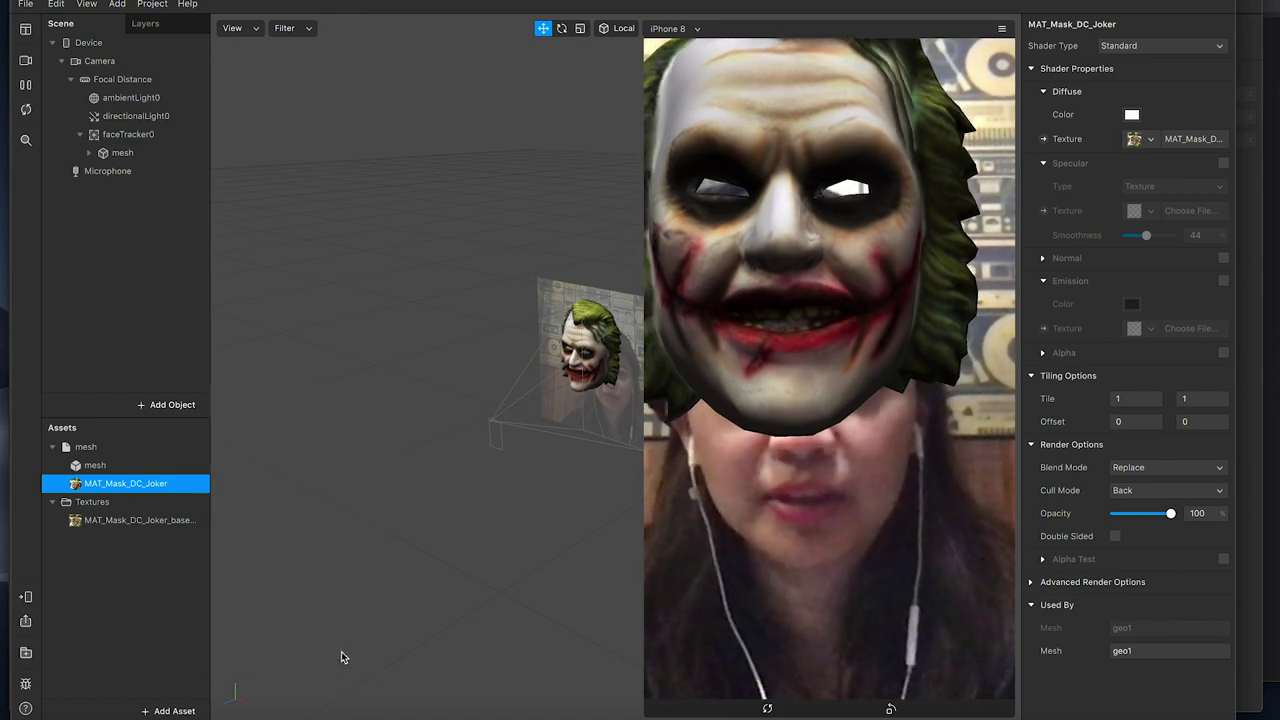
Rename the mesh object under faceTracker0 as Joker_mesh.
click(130, 153)
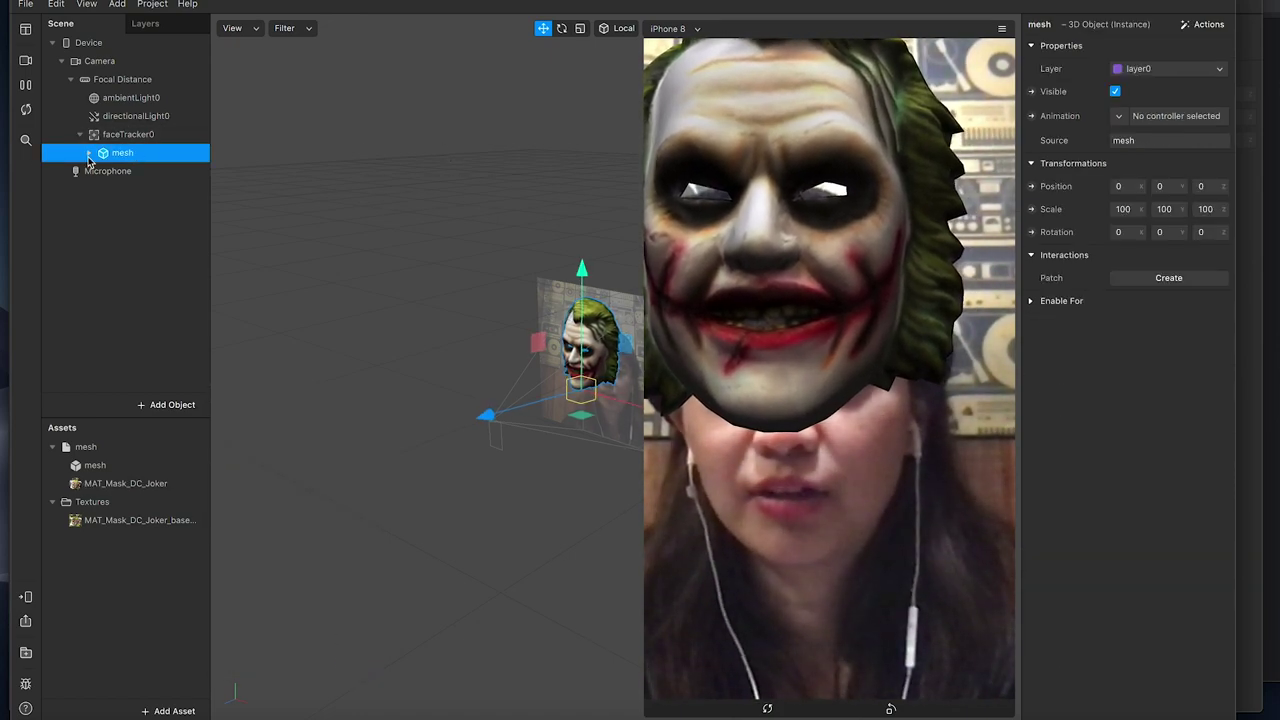
double_click(141, 156)
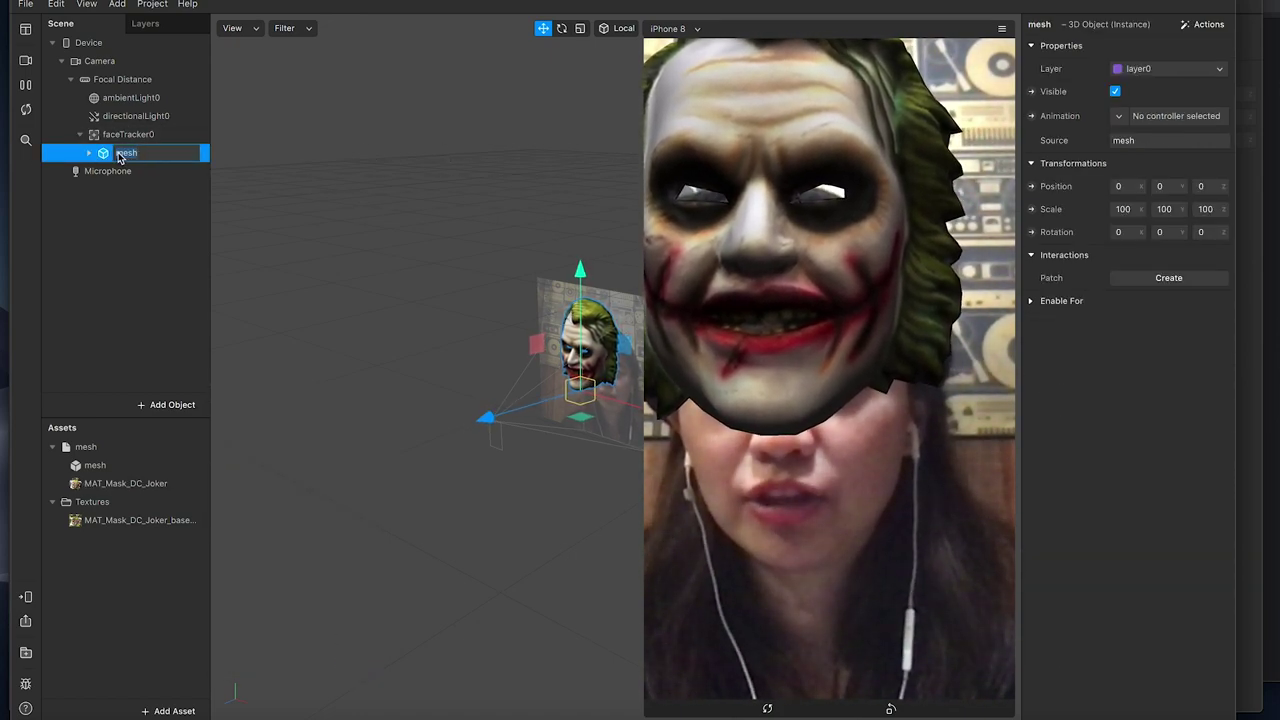
click(117, 153)
text(Joker_)
click(282, 259)
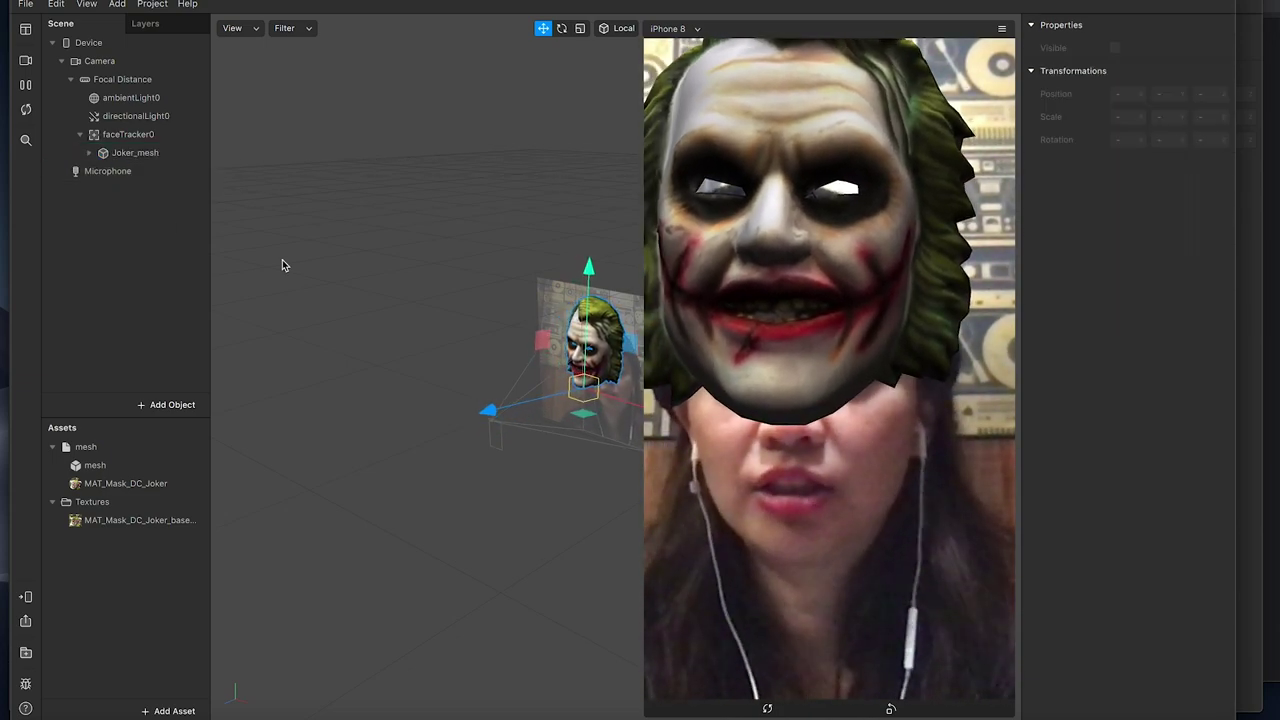
Fit Joker_mesh over the face, at about -0.10 Y and -0.11 Z, rotated about 2.38 in X and -3.11 in Y.
click(89, 152)
click(125, 171)
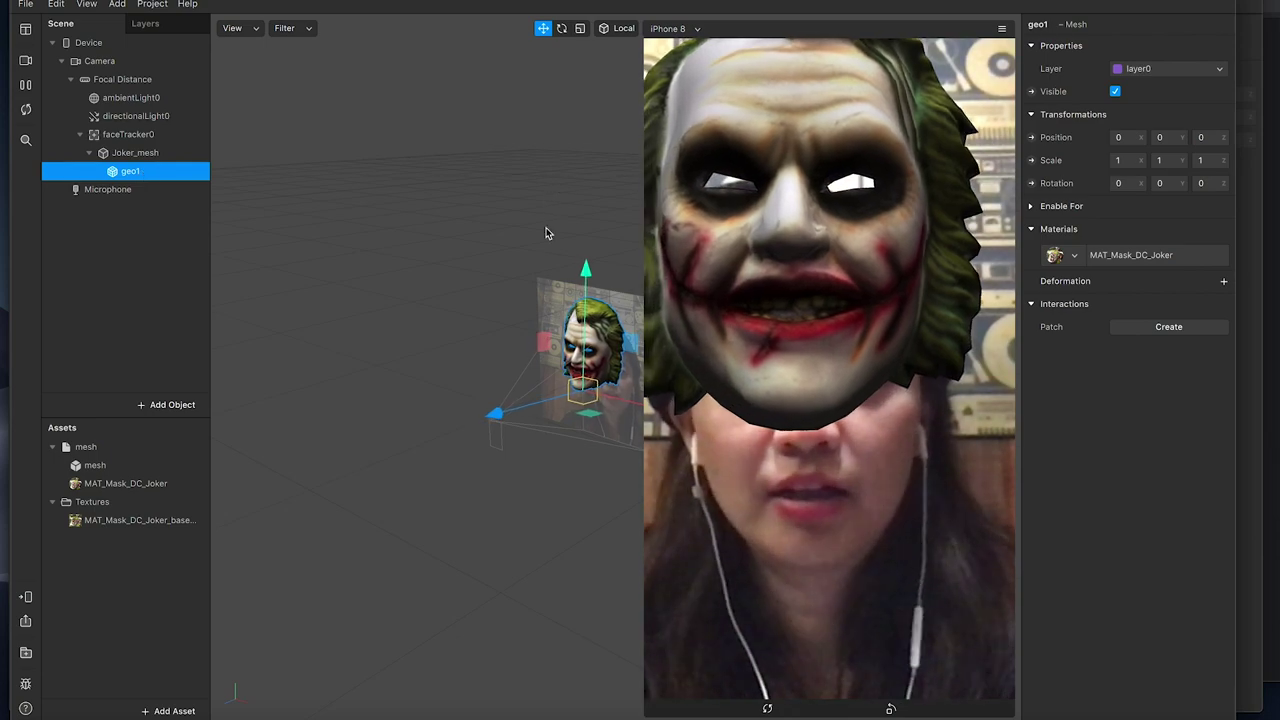
click(132, 154)
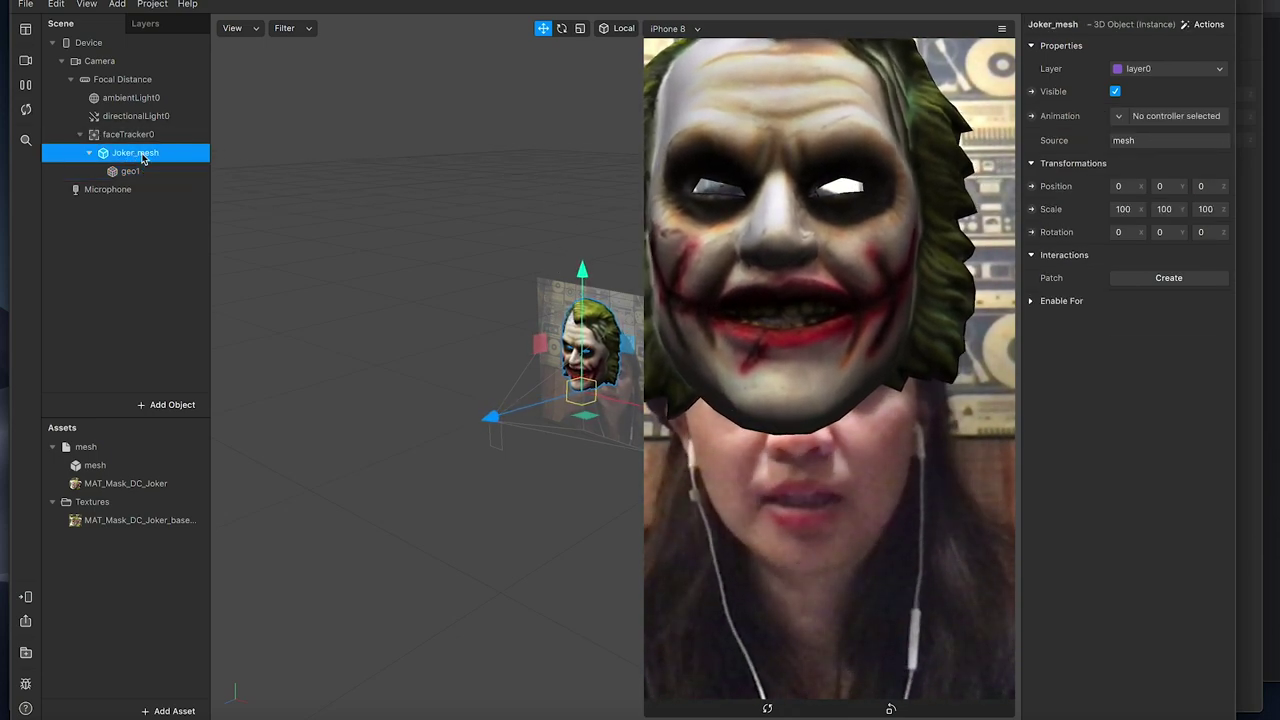
drag(582, 275, 580, 313)
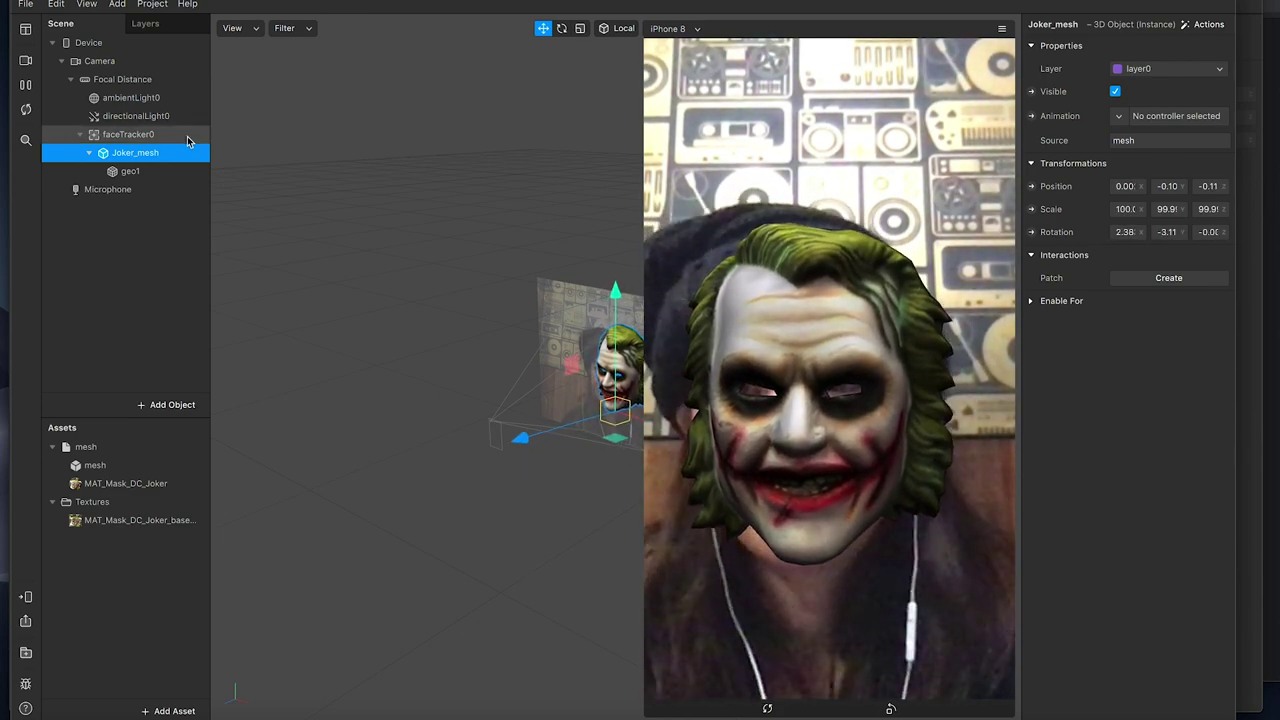
Import mesh.fbx from the model folder inside the jason-vorhees-mask source files.
click(171, 174)
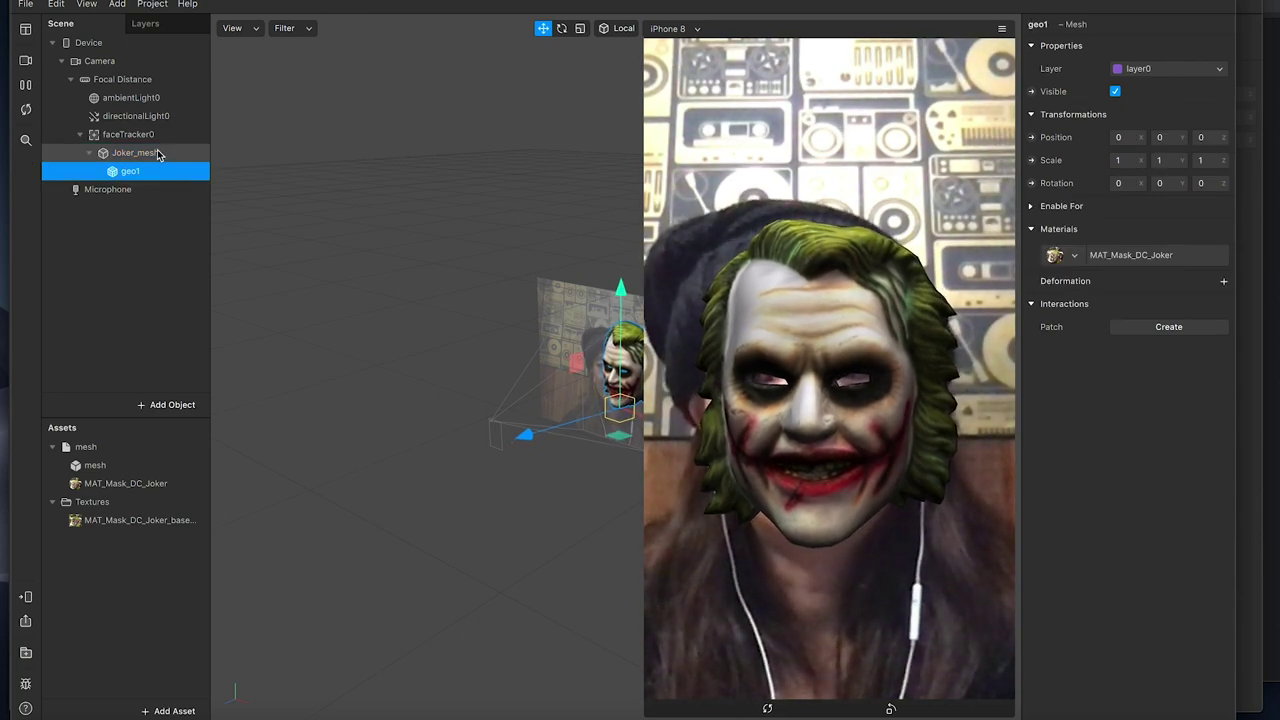
click(172, 711)
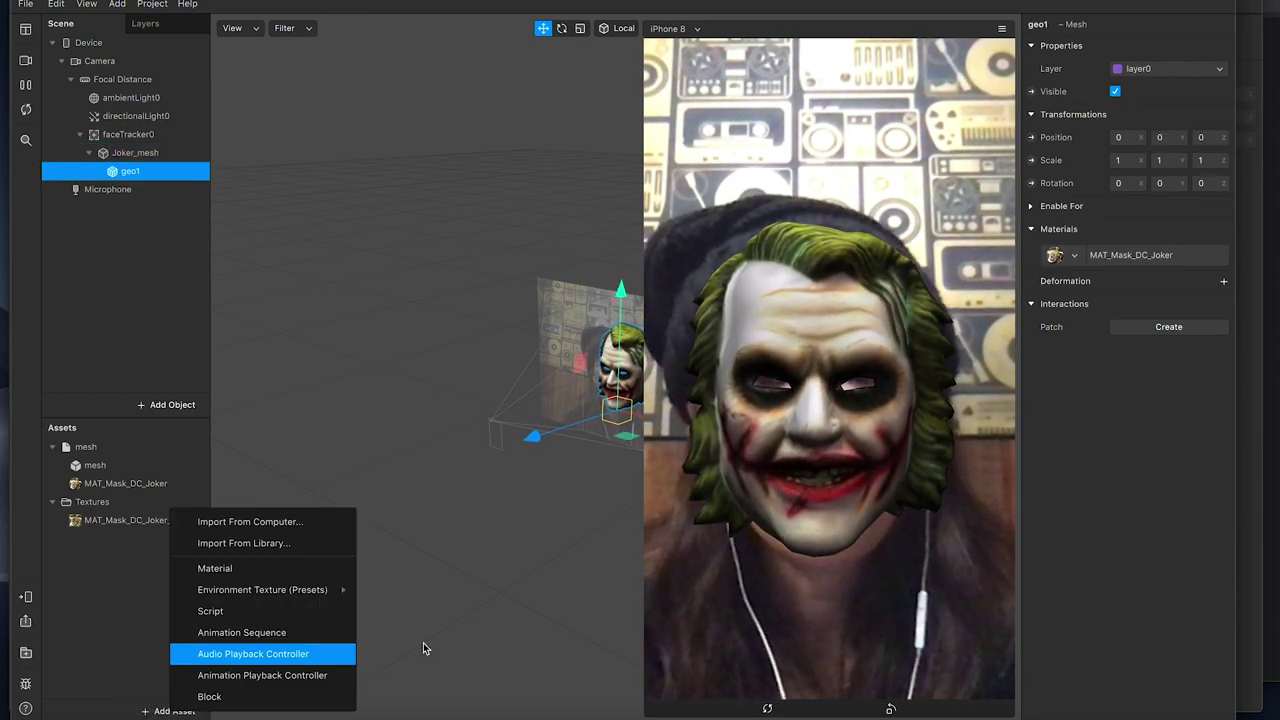
click(331, 522)
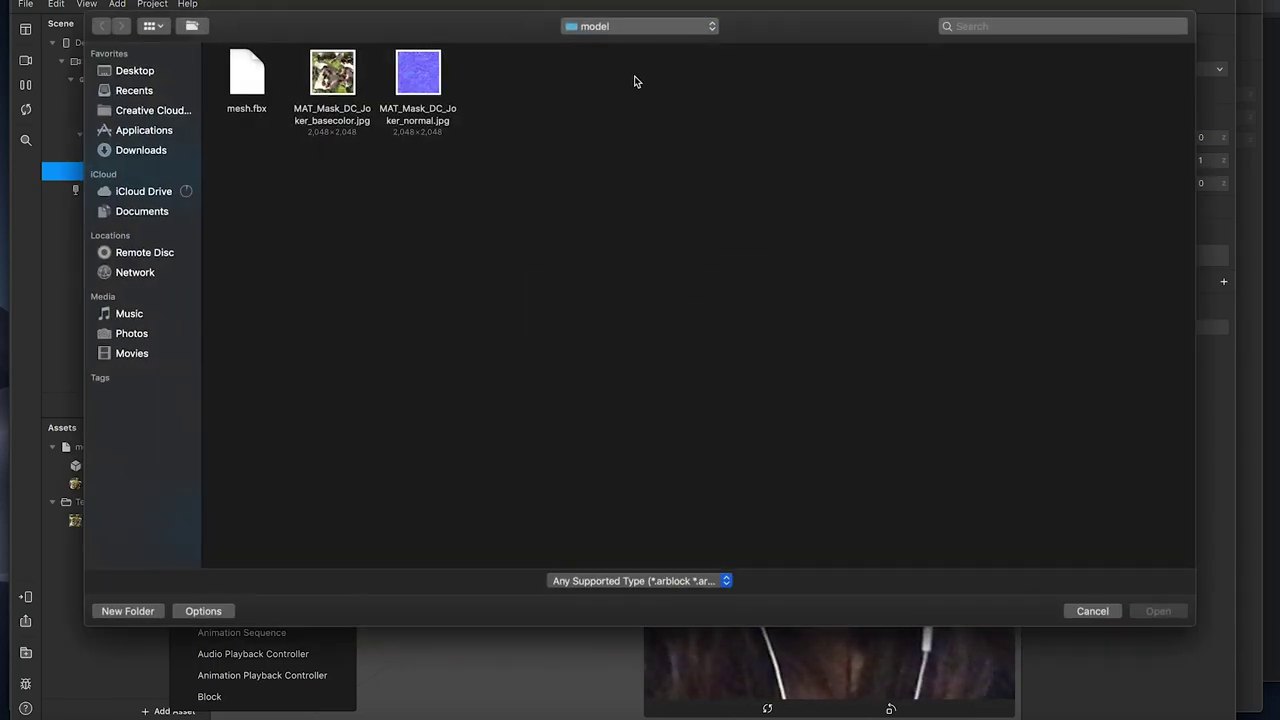
click(655, 28)
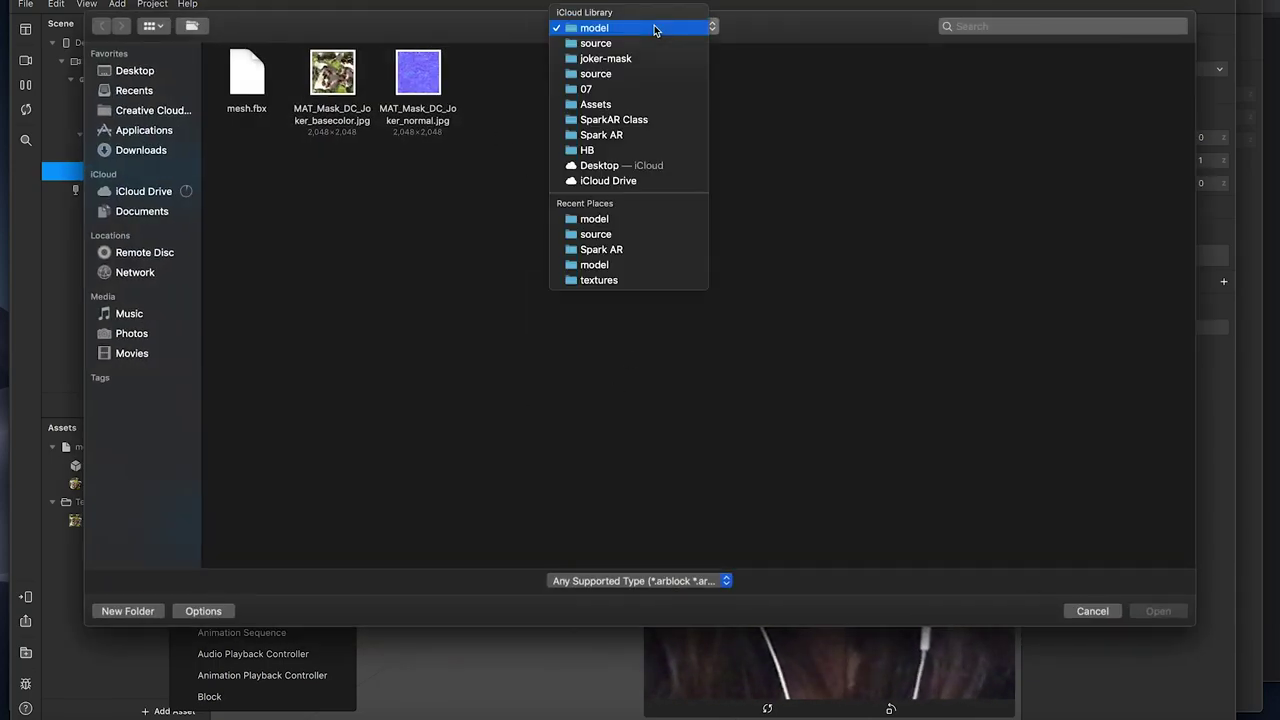
click(650, 77)
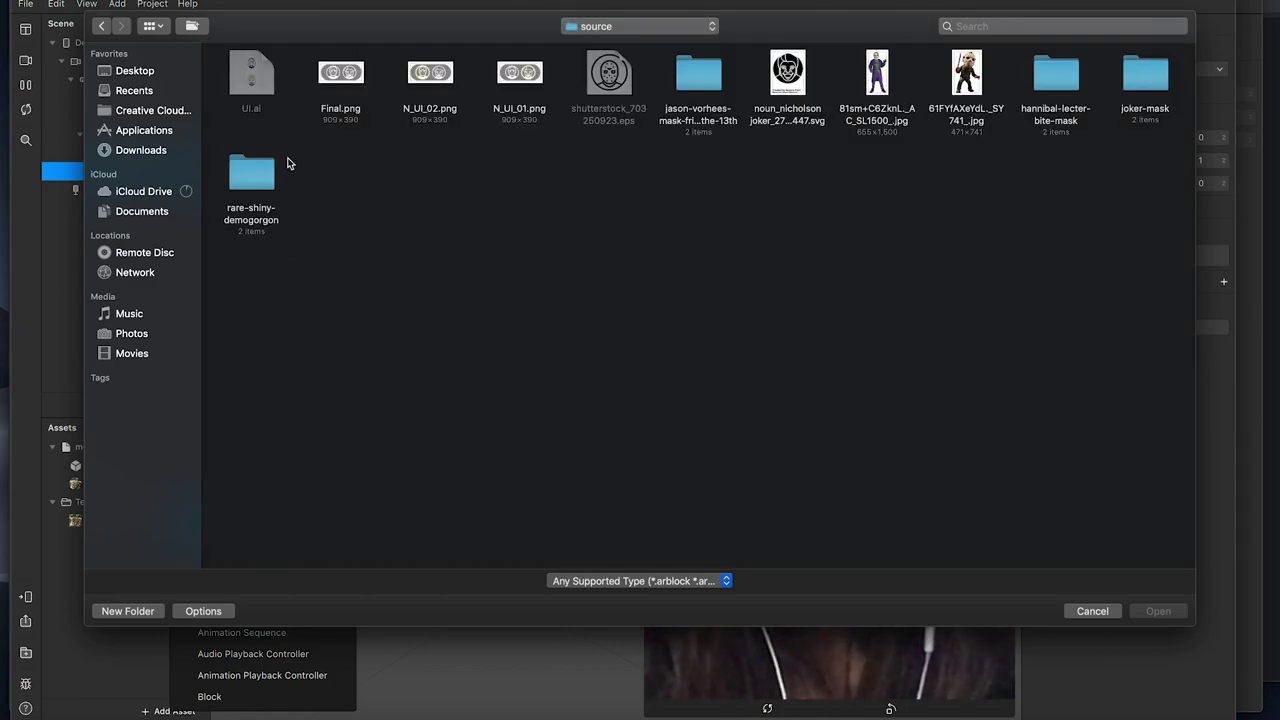
double_click(698, 75)
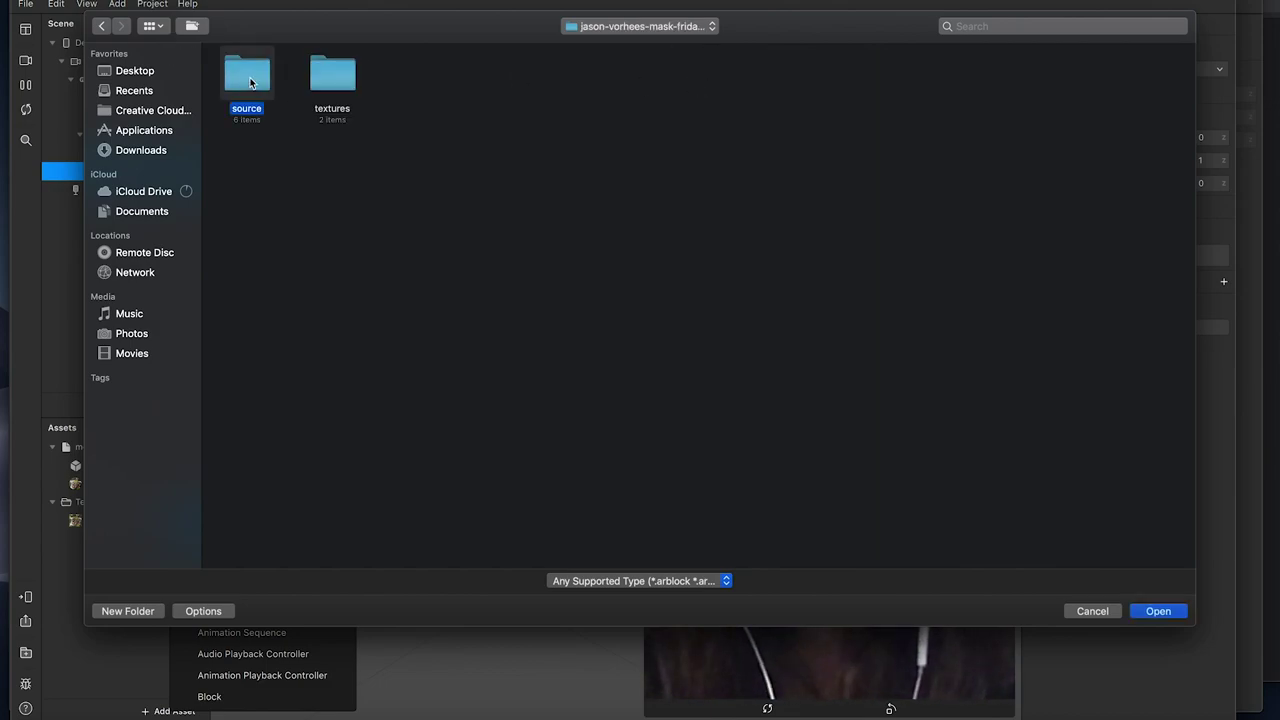
double_click(251, 83)
double_click(589, 75)
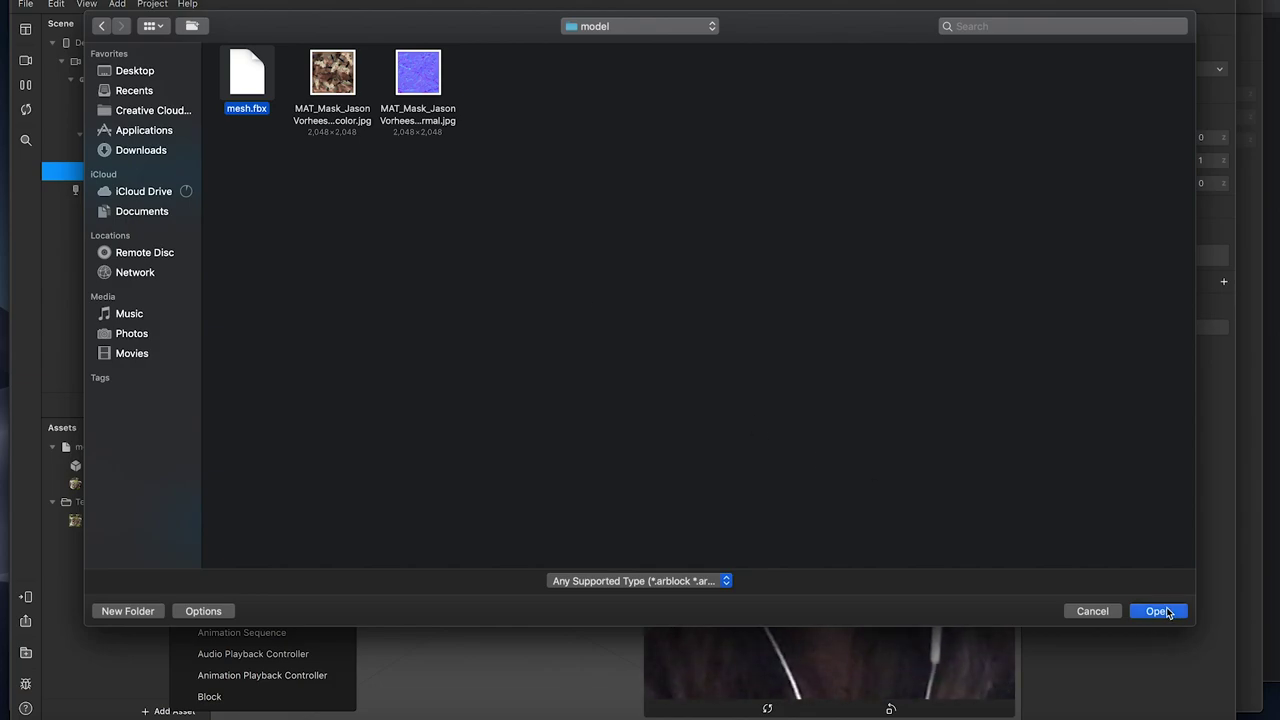
click(1158, 611)
Assign the JasonVorhees color JPG as the diffuse texture of the MAT_Mask_JasonVorhees material.
click(120, 538)
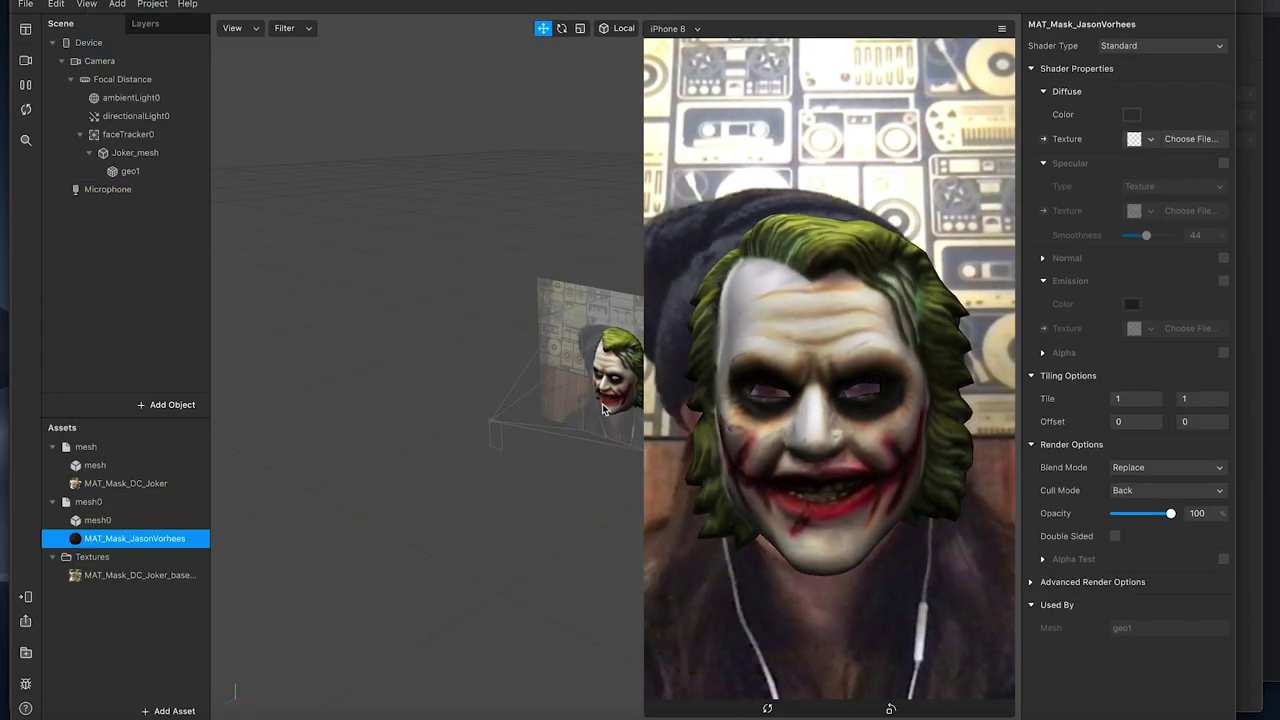
click(1150, 139)
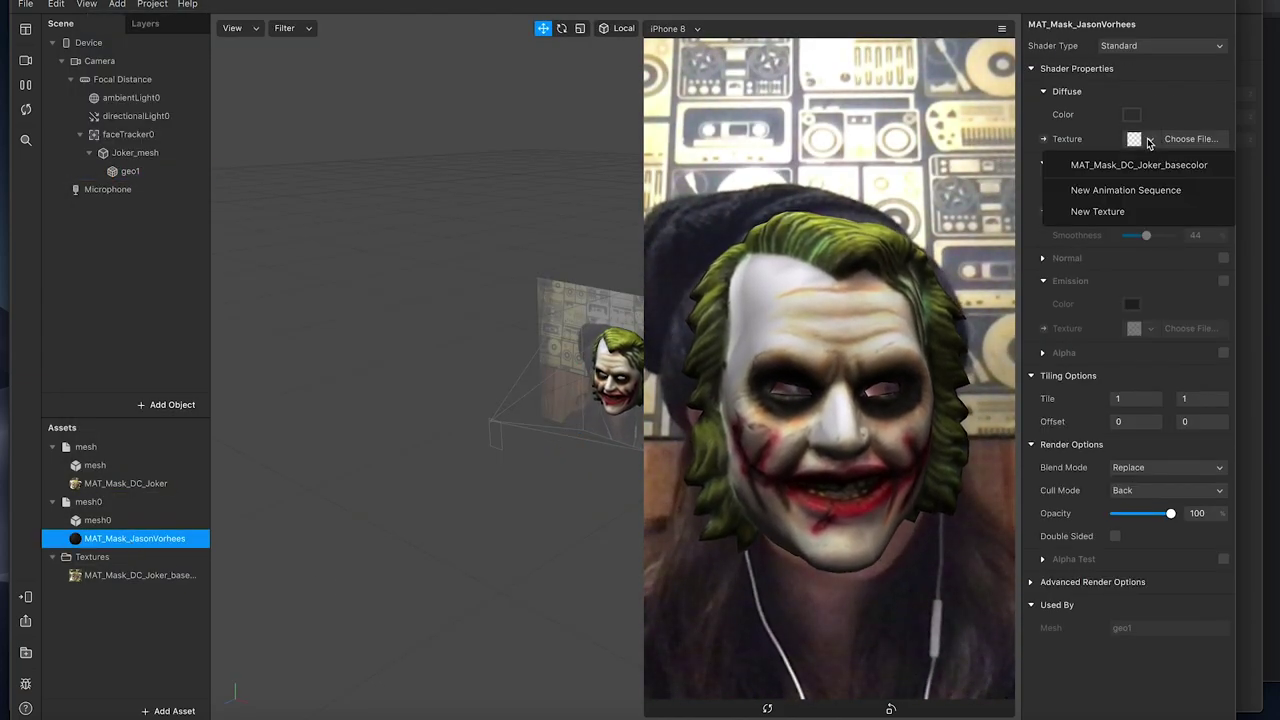
click(1150, 211)
click(340, 75)
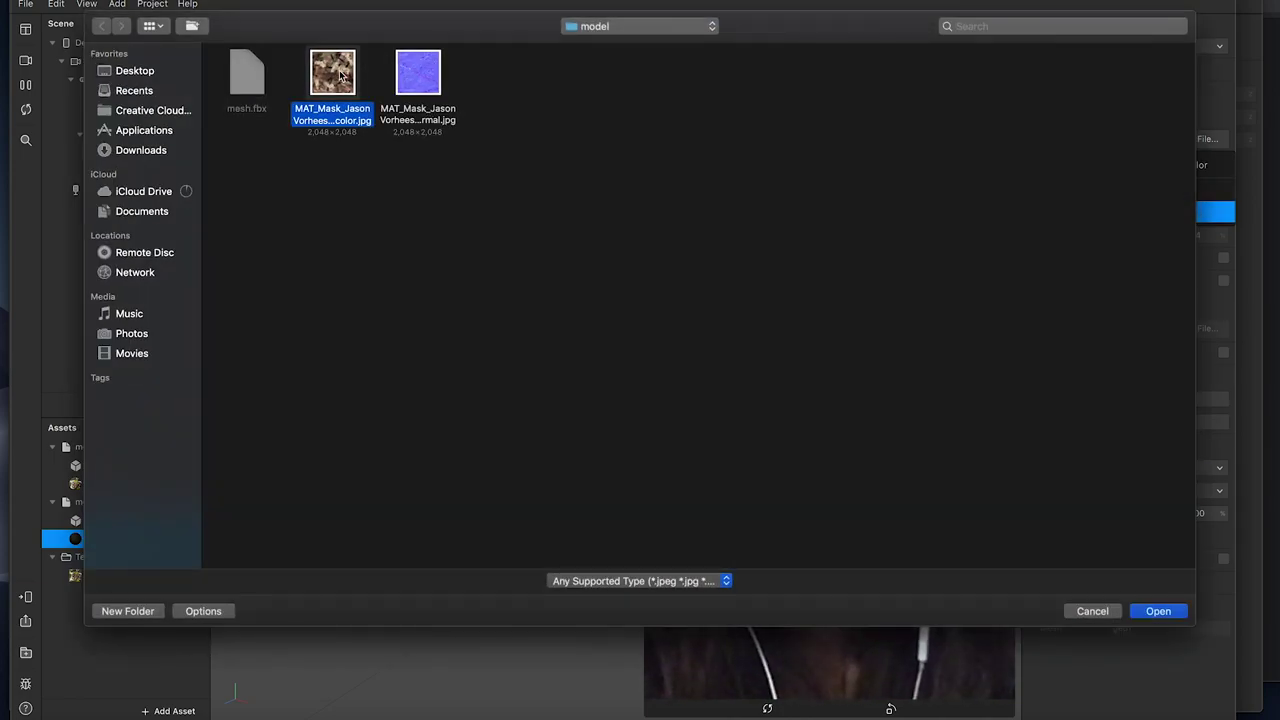
click(1181, 611)
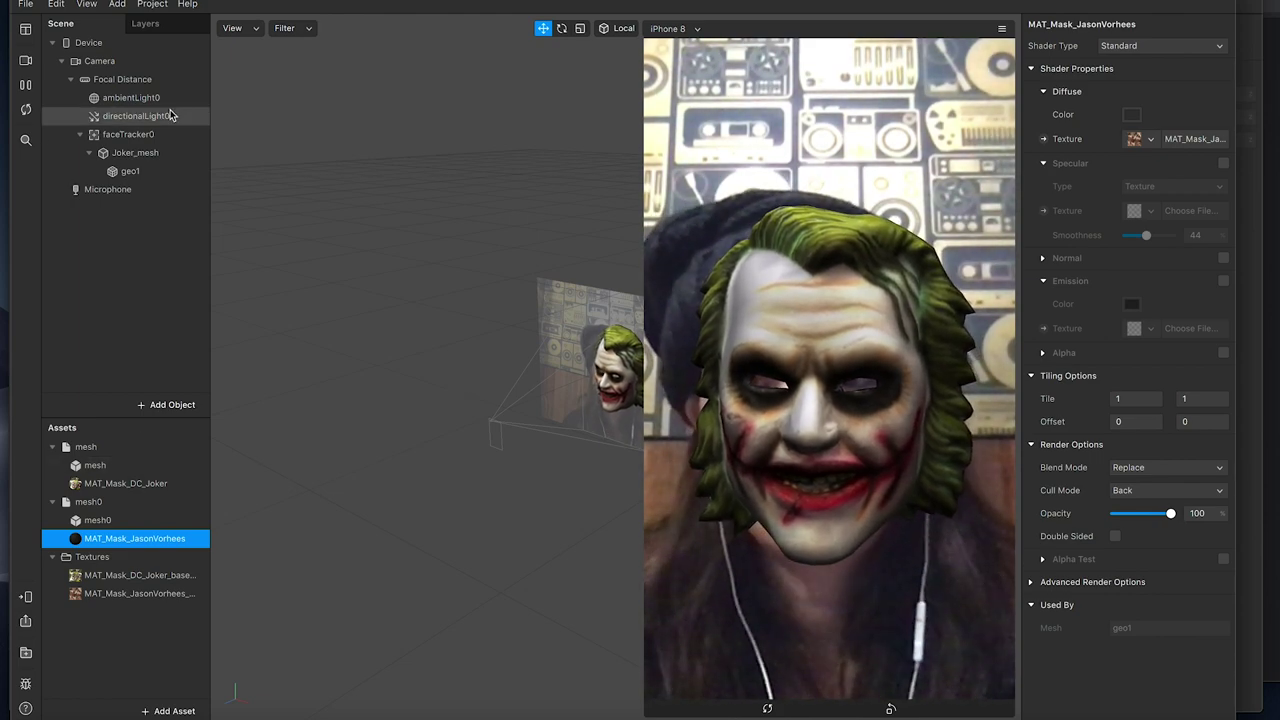
Place mesh0 under faceTracker0 as Jason_mesh and set its scale to 100 on X, Y and Z.
click(145, 505)
drag(90, 505, 170, 142)
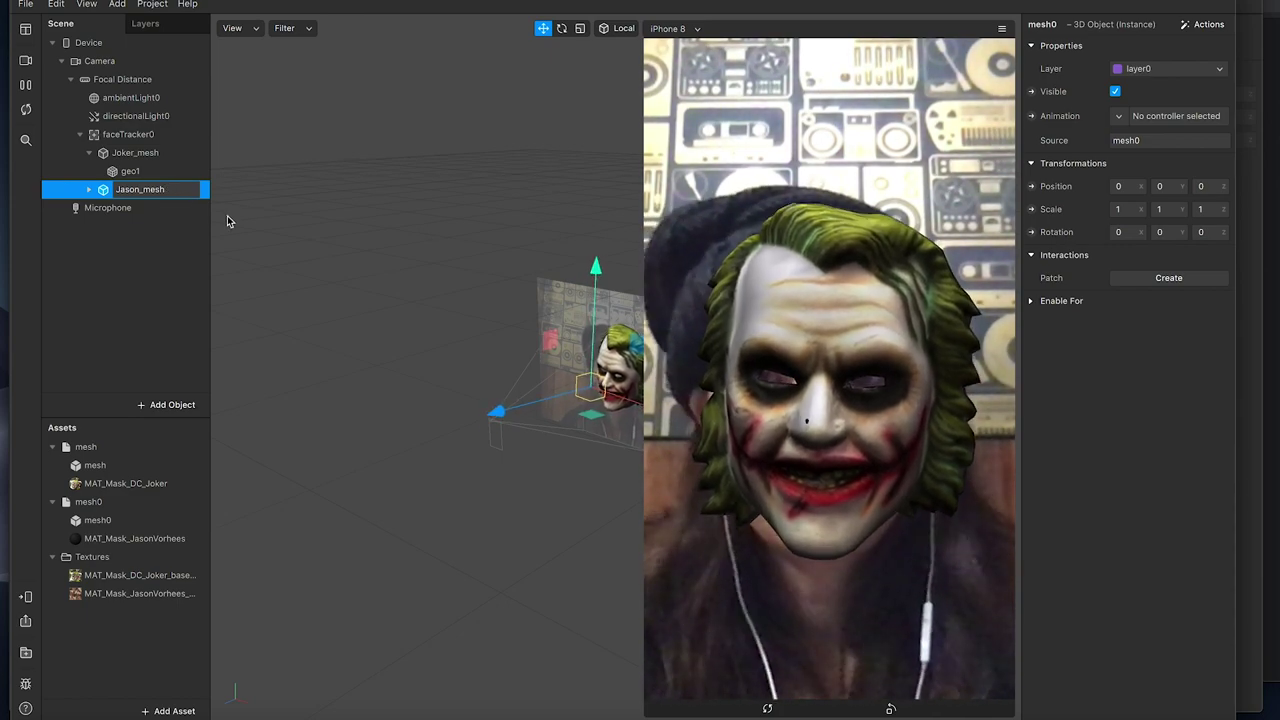
key(Return)
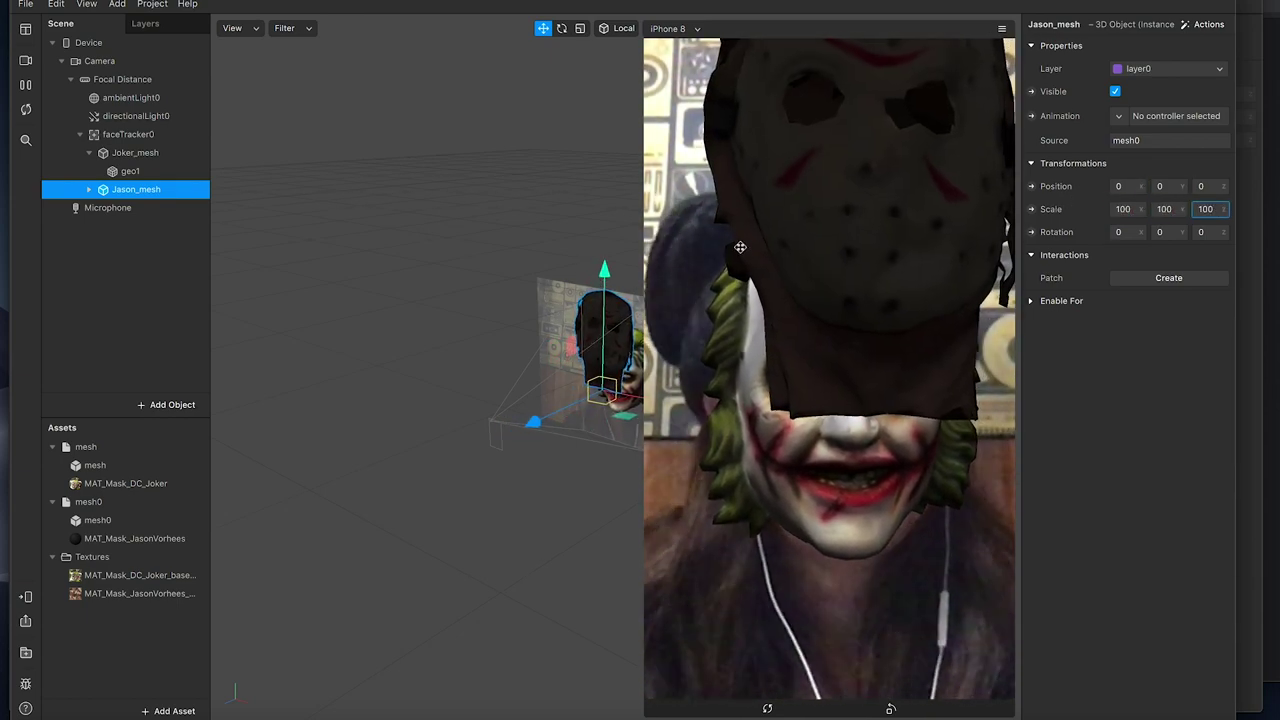
Set the diffuse color of the MAT_Mask_JasonVorhees material to white.
click(139, 538)
click(1131, 115)
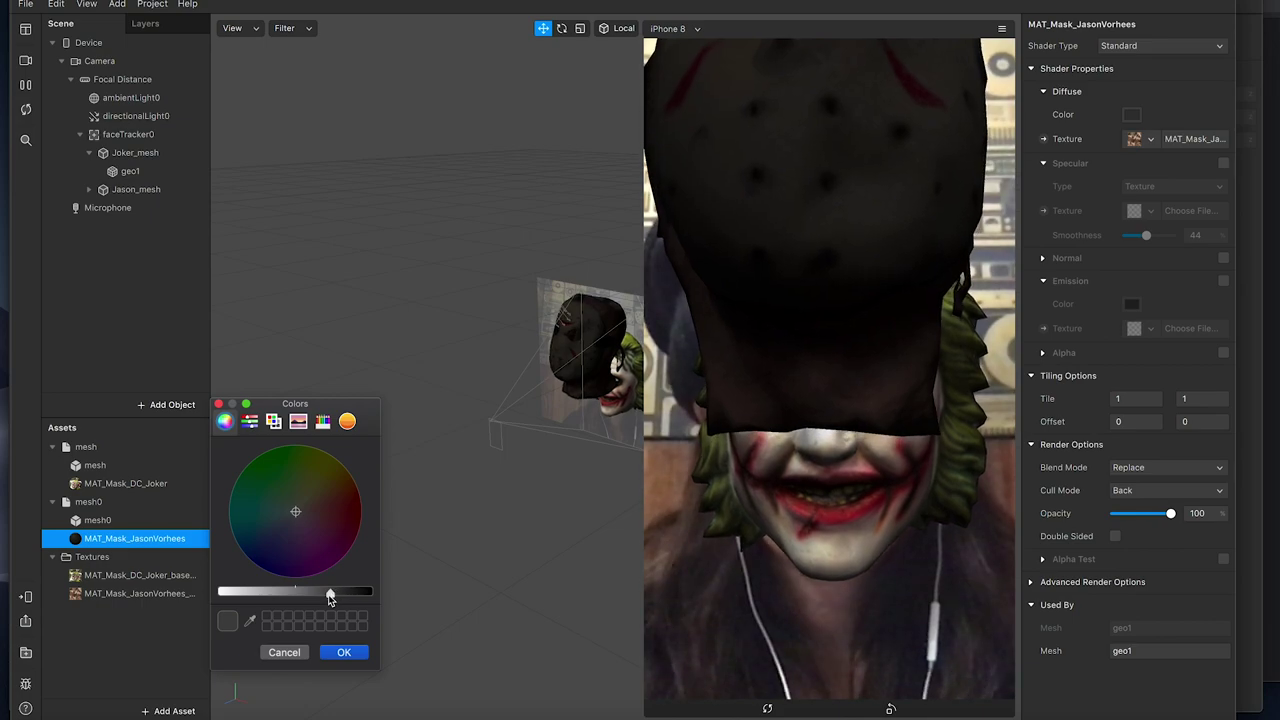
drag(333, 598, 220, 593)
click(343, 652)
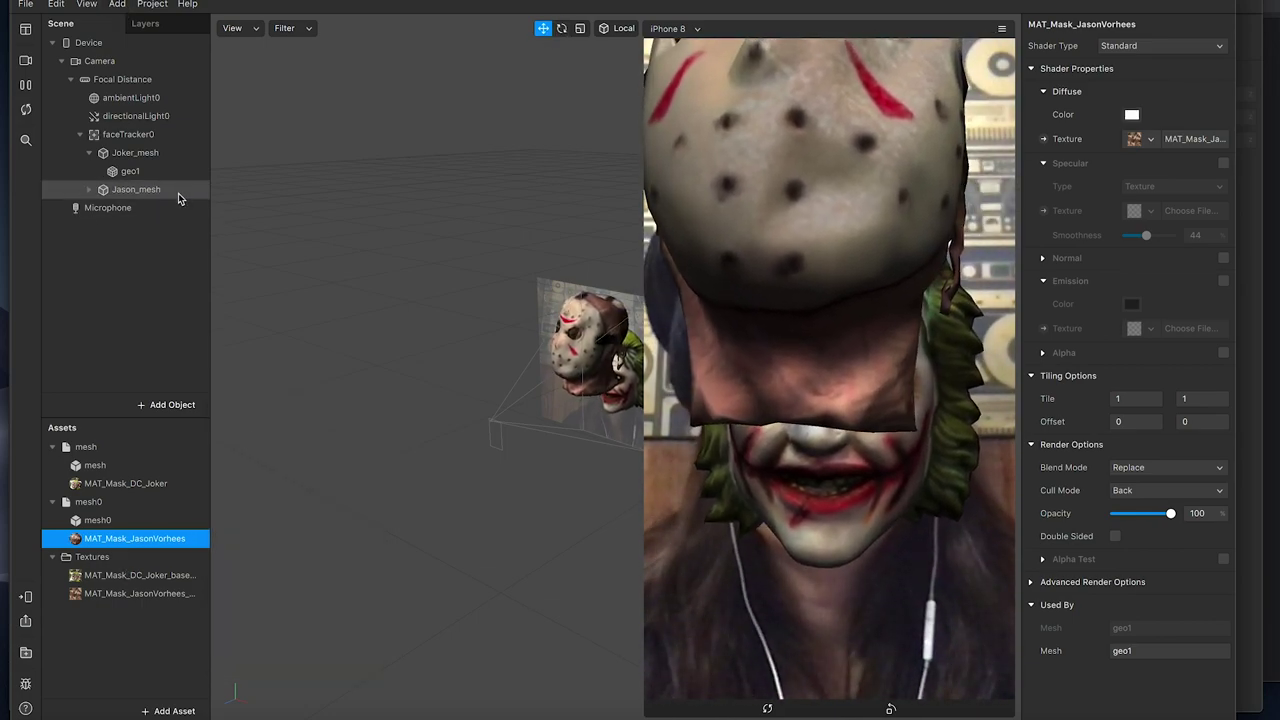
Move Jason_mesh back and down over the face, to about -0.15 Y and -0.17 Z.
click(178, 192)
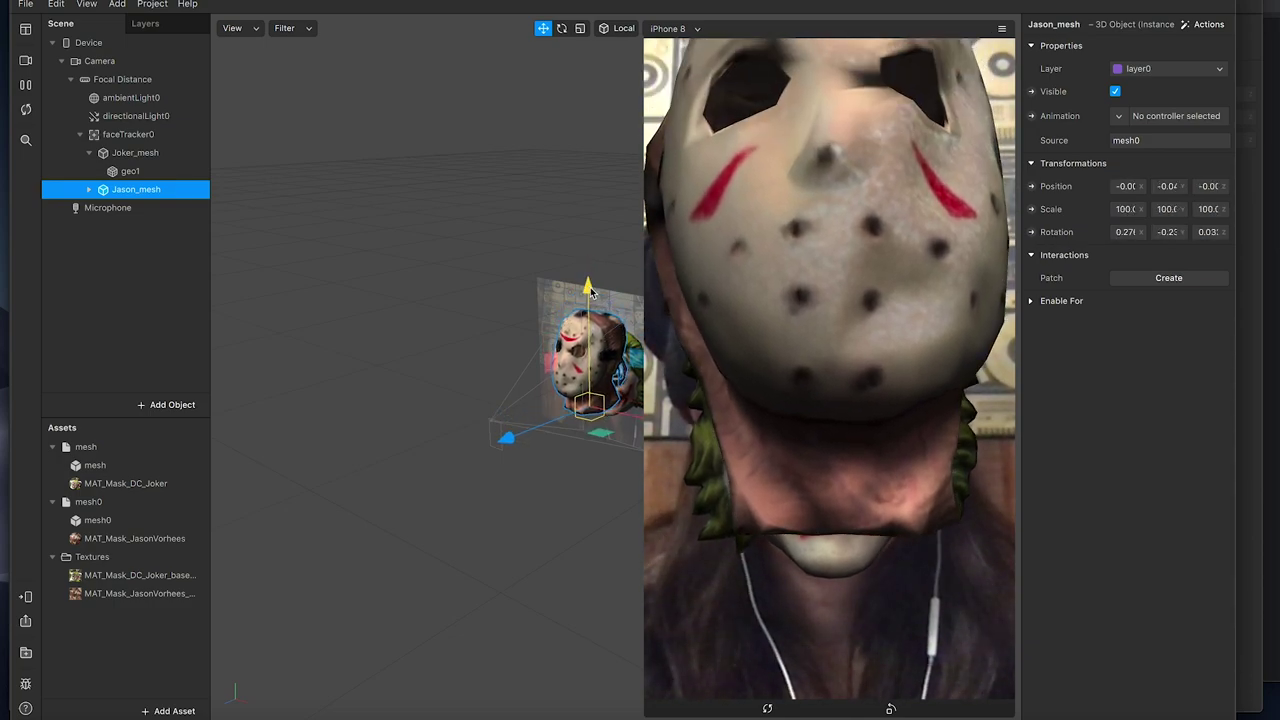
drag(512, 459, 549, 446)
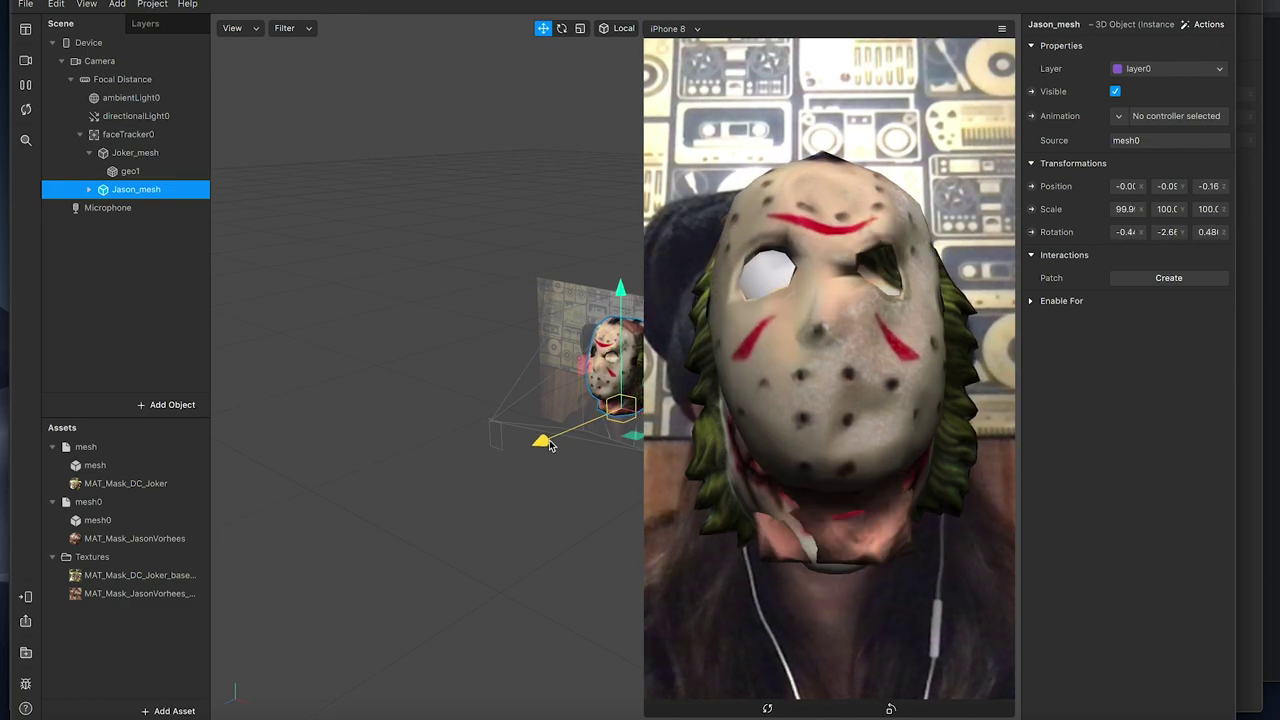
drag(619, 292, 619, 310)
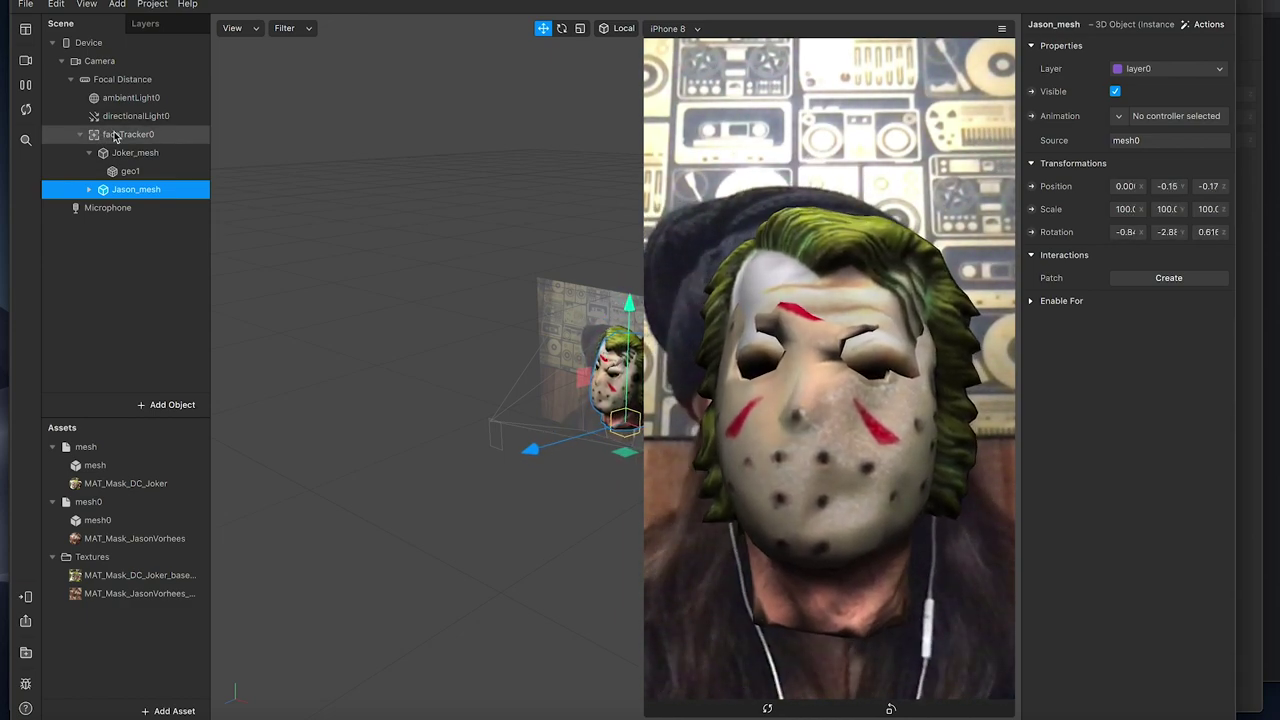
Hide Joker_mesh and move Jason_mesh farther back, to about -0.25 Z.
click(158, 153)
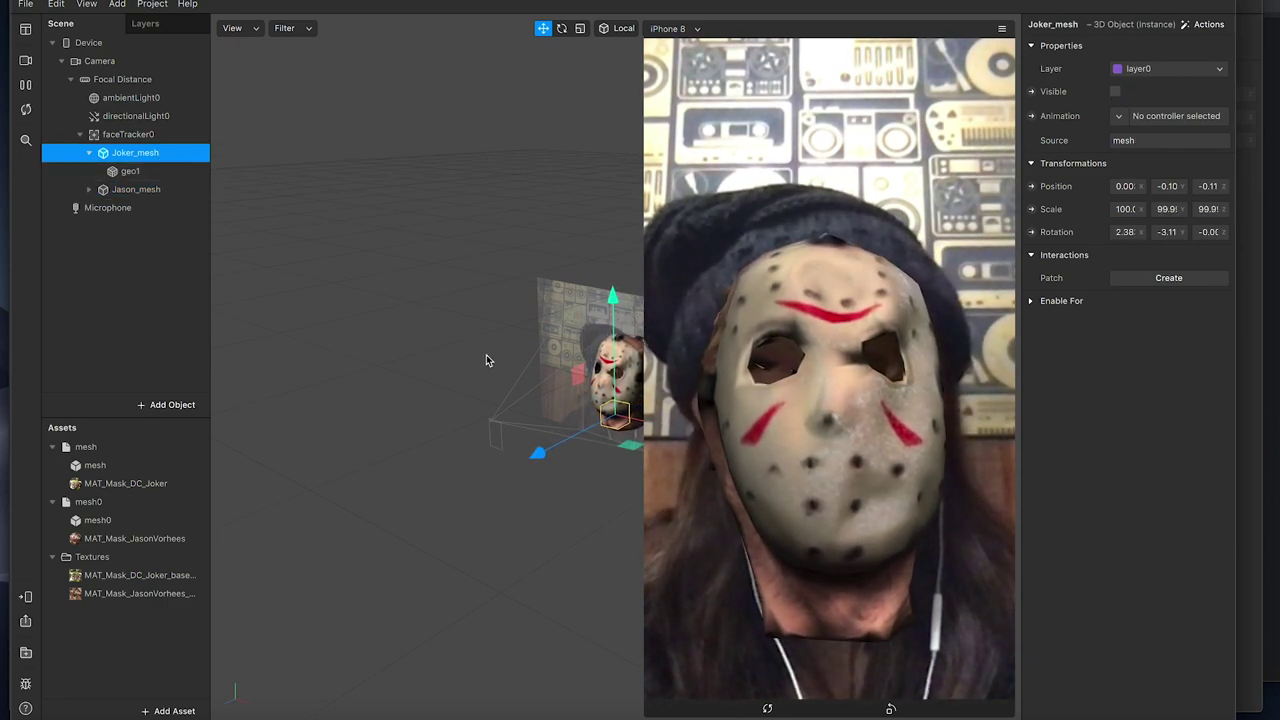
drag(555, 444, 582, 438)
click(174, 190)
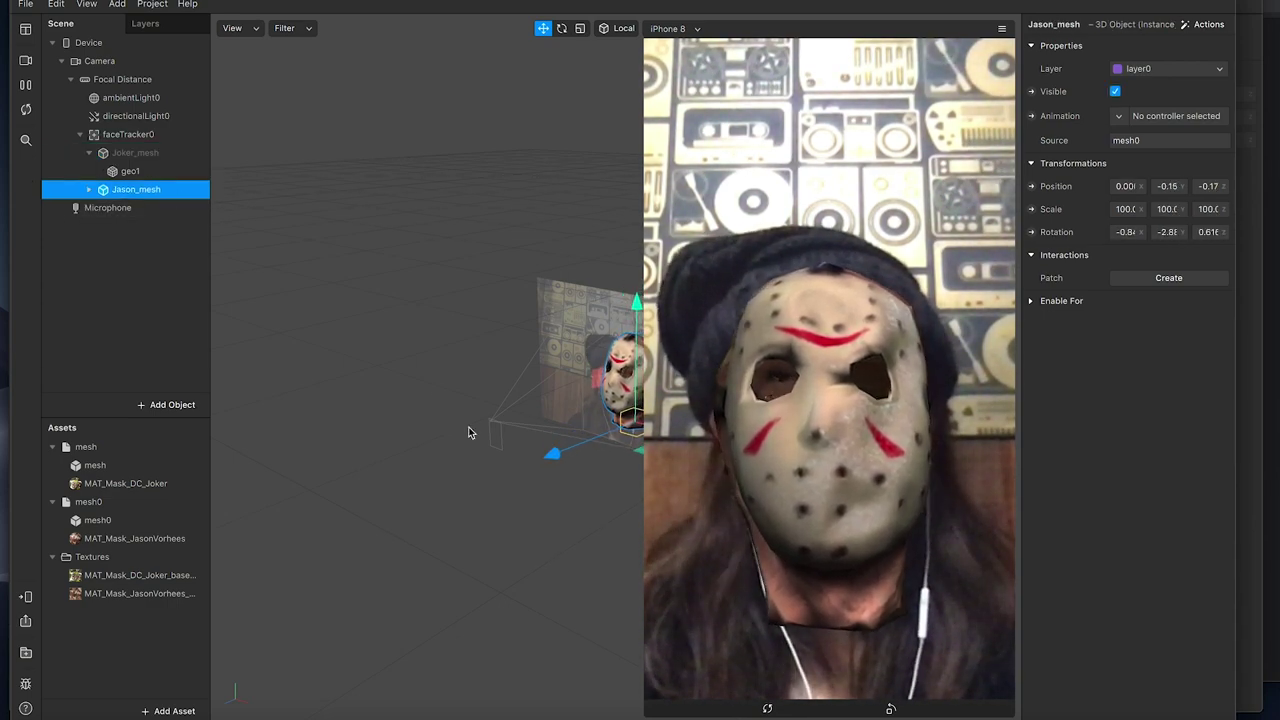
drag(555, 459, 571, 453)
Shrink the device preview to uncover the mask's handles and scale Jason_mesh to about 110 on X and Y.
click(580, 28)
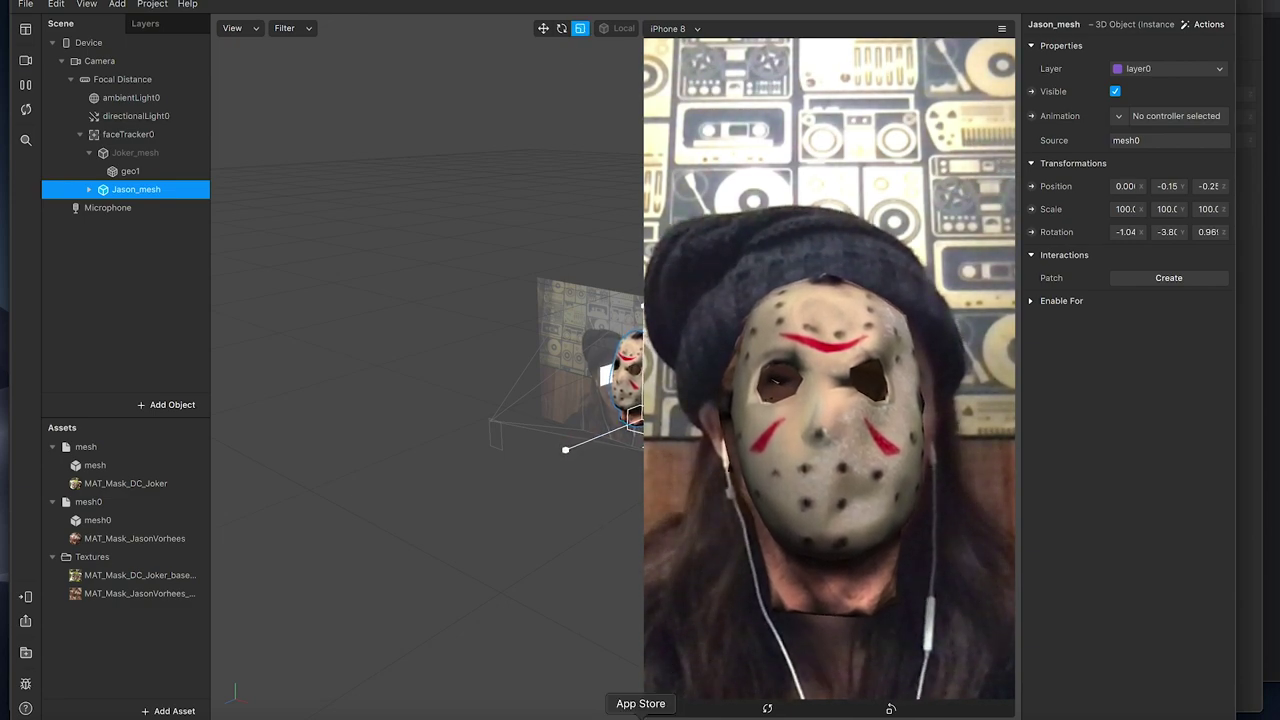
drag(645, 714, 722, 642)
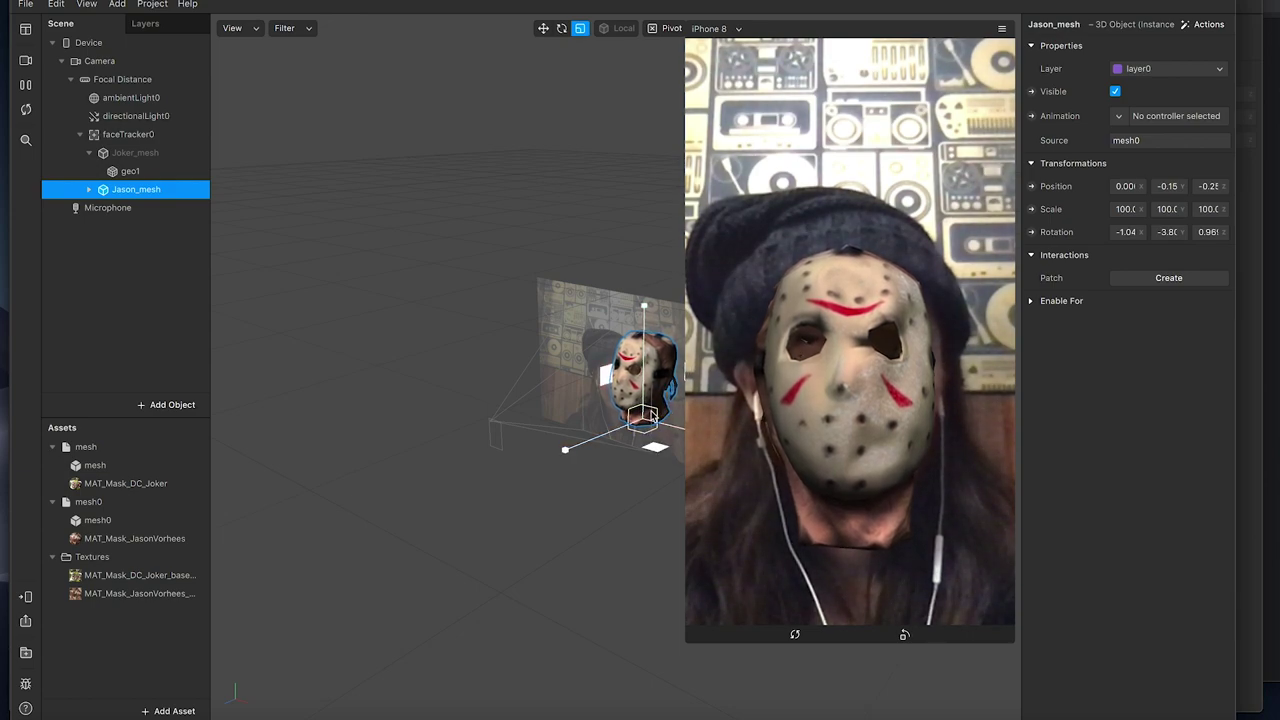
drag(688, 641, 843, 484)
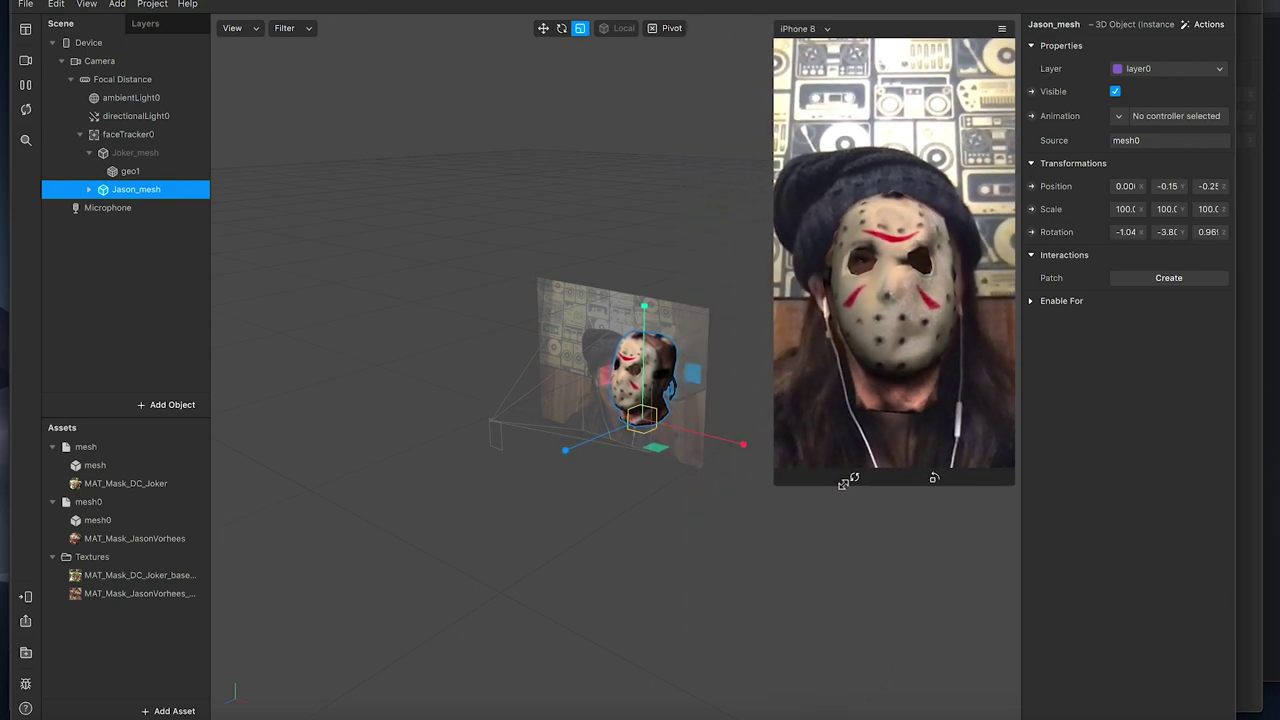
drag(697, 373, 705, 373)
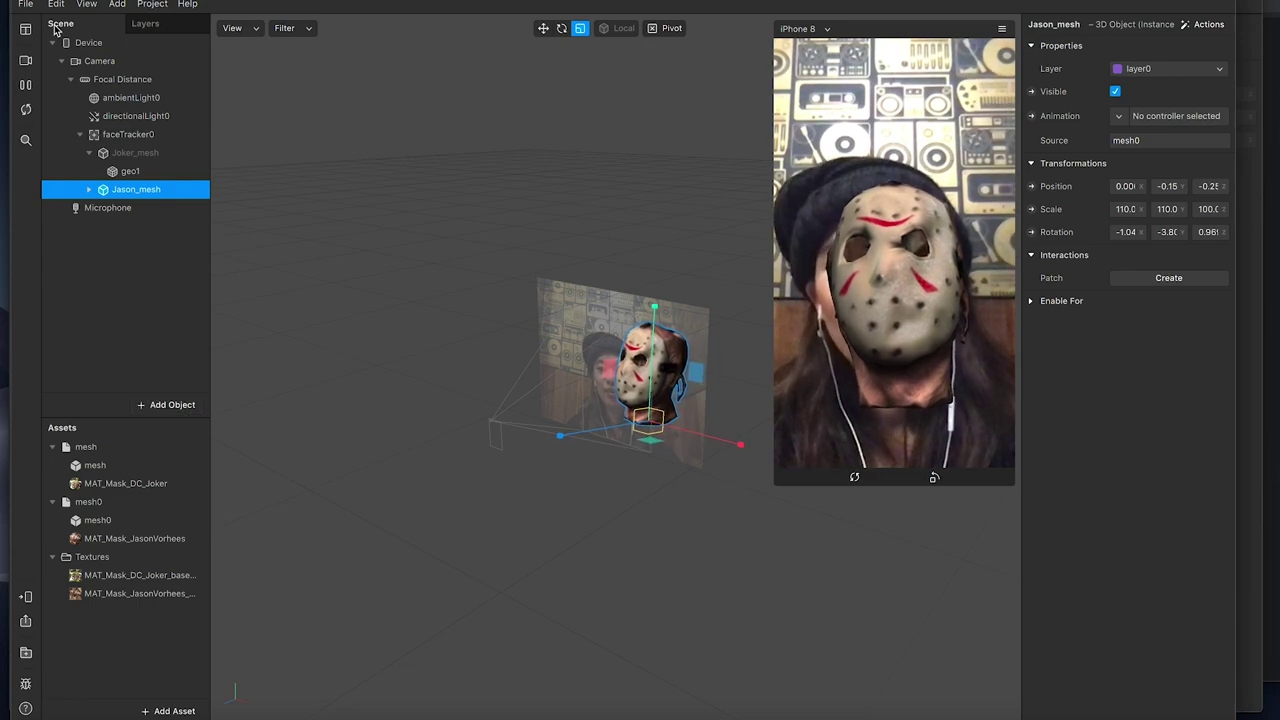
Insert a canvas into the scene and add a rectangle inside it.
click(172, 404)
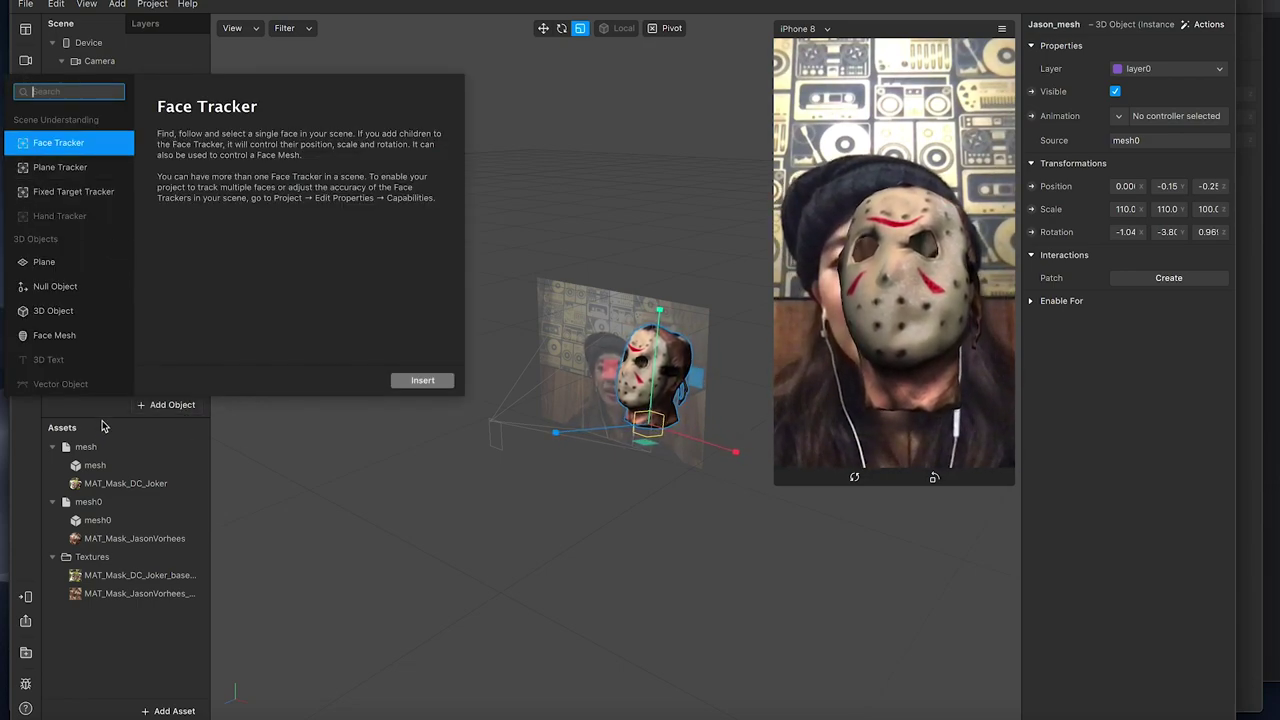
scroll(95, 275, down, 3)
click(82, 296)
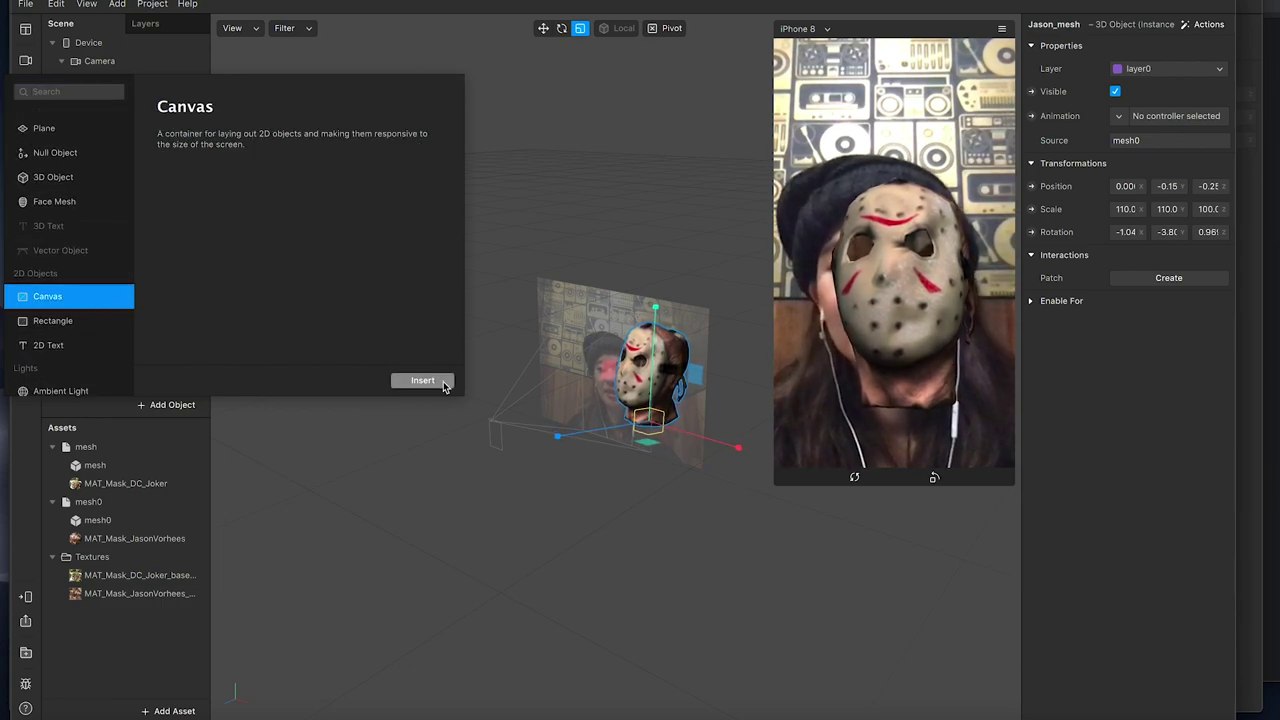
click(422, 380)
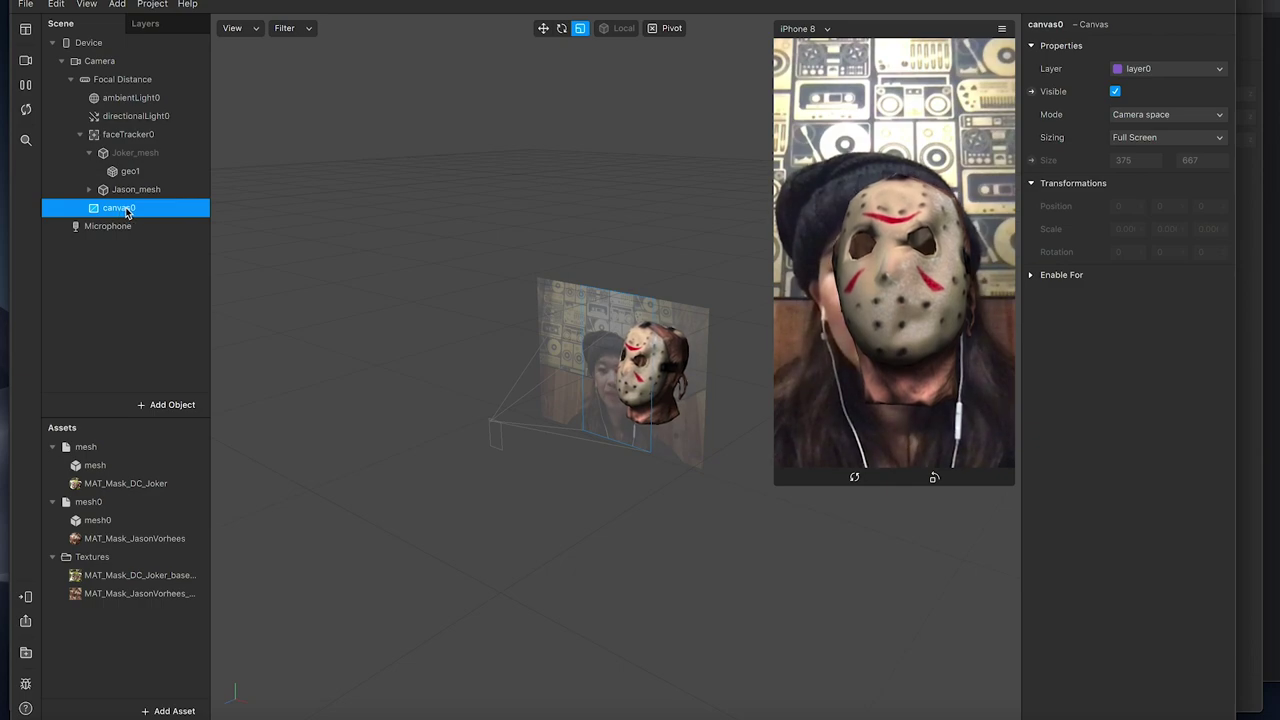
right_click(126, 212)
mouse_move(165, 221)
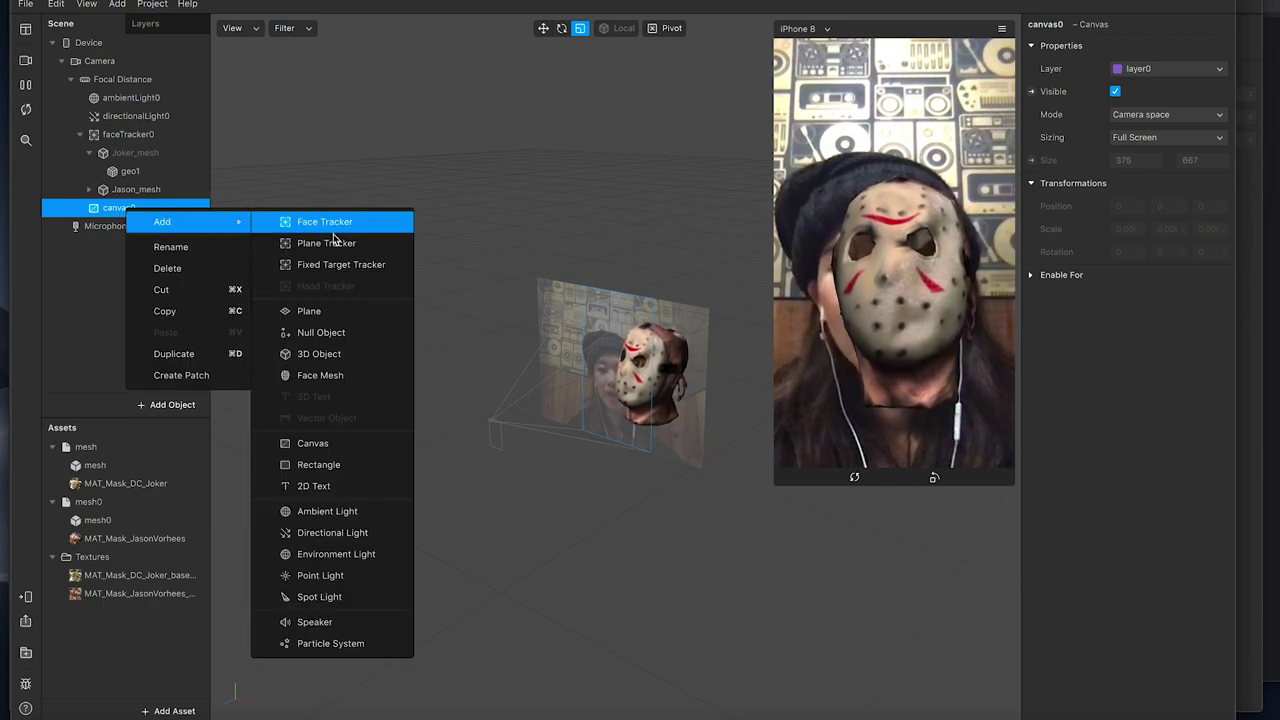
click(401, 465)
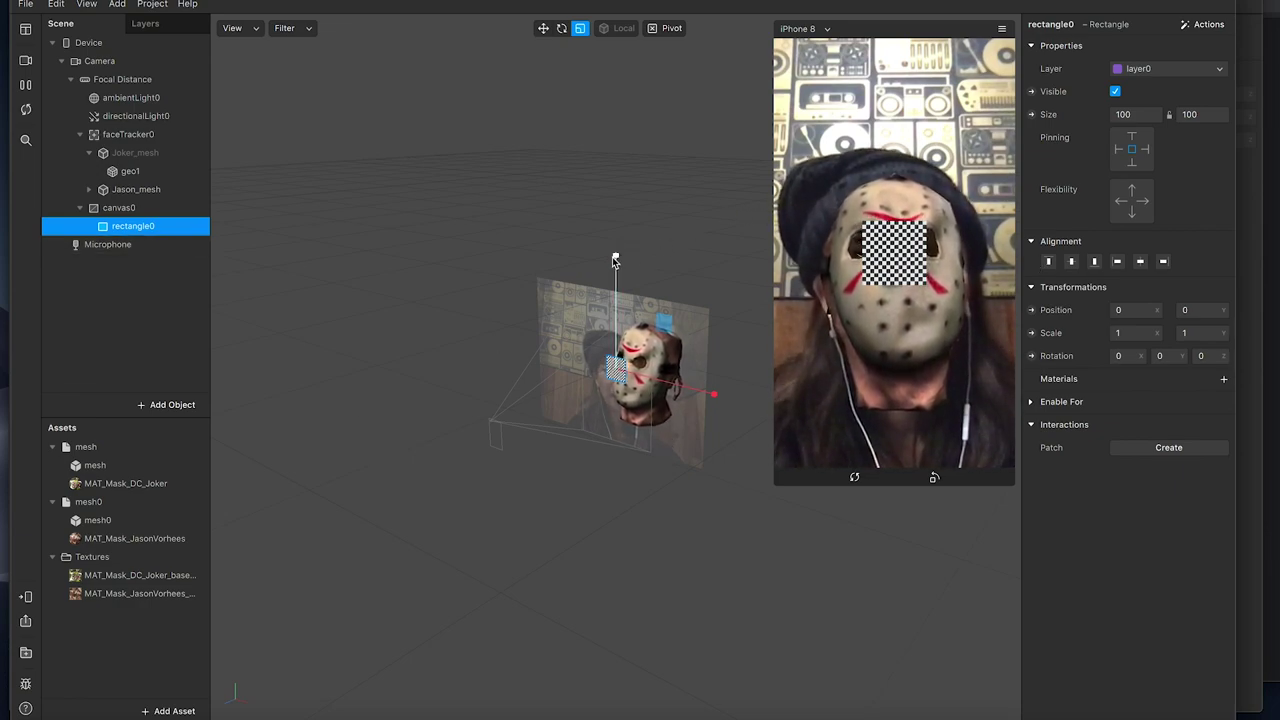
Scale rectangle0 to about 1.92 by 0.87 and move it to about -83.7 X and -267.4 Y.
drag(615, 259, 617, 278)
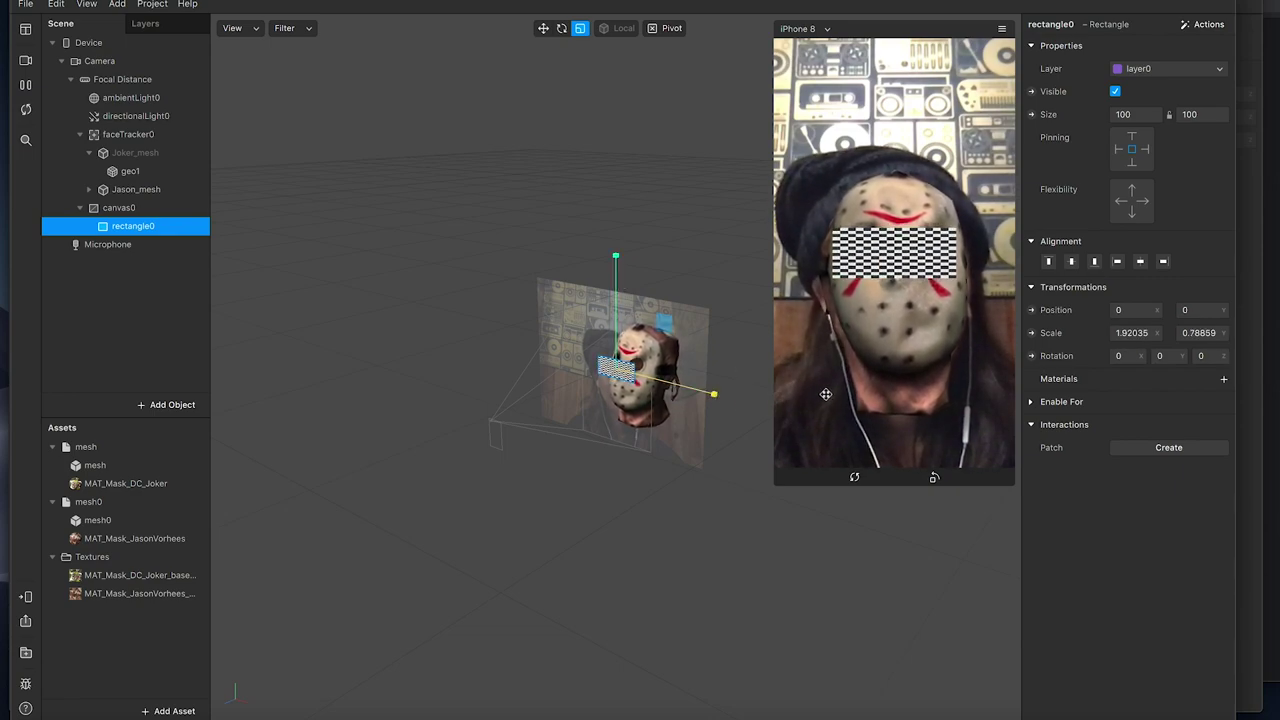
drag(617, 253, 619, 302)
click(542, 30)
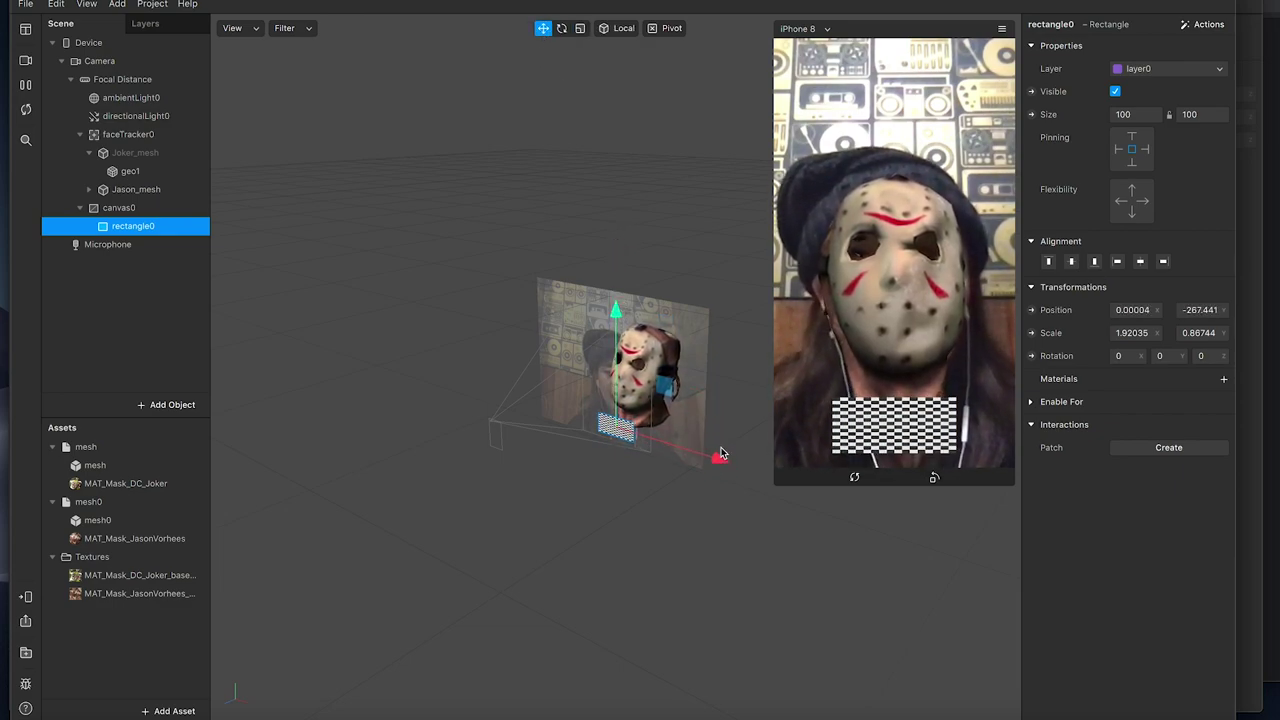
drag(717, 460, 700, 454)
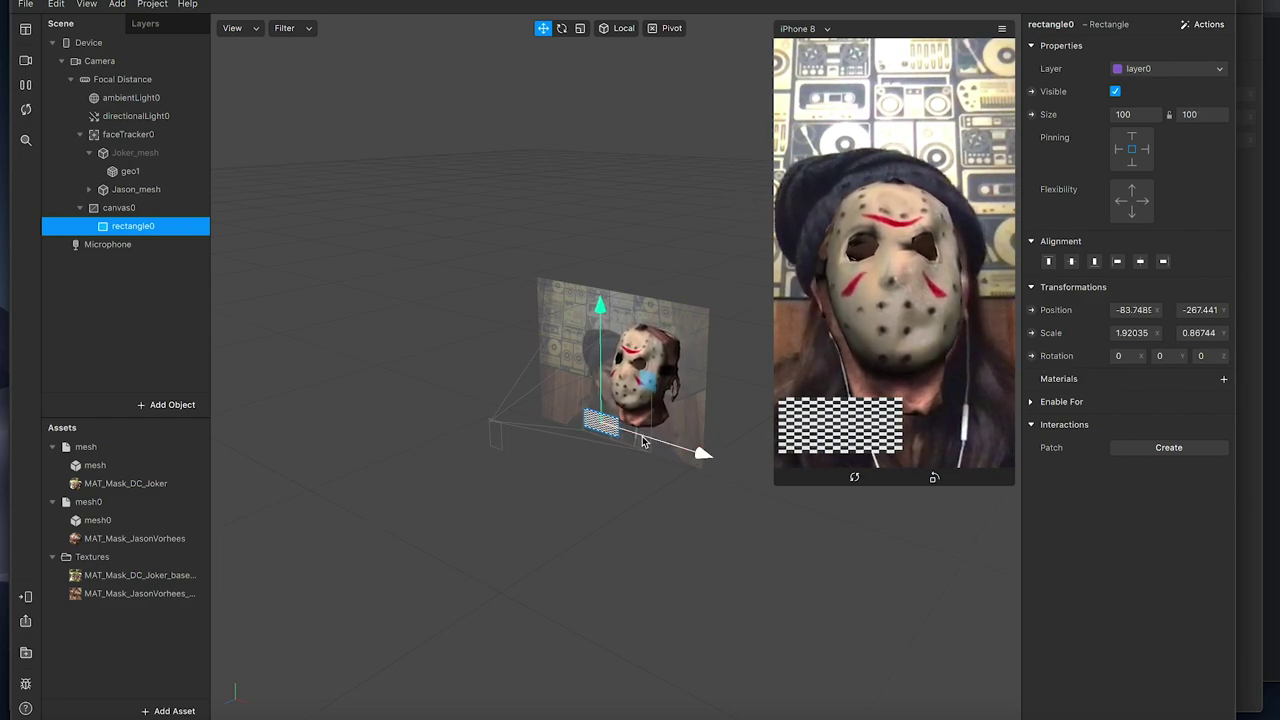
Create a new material for rectangle0 and open its material choices.
click(1224, 380)
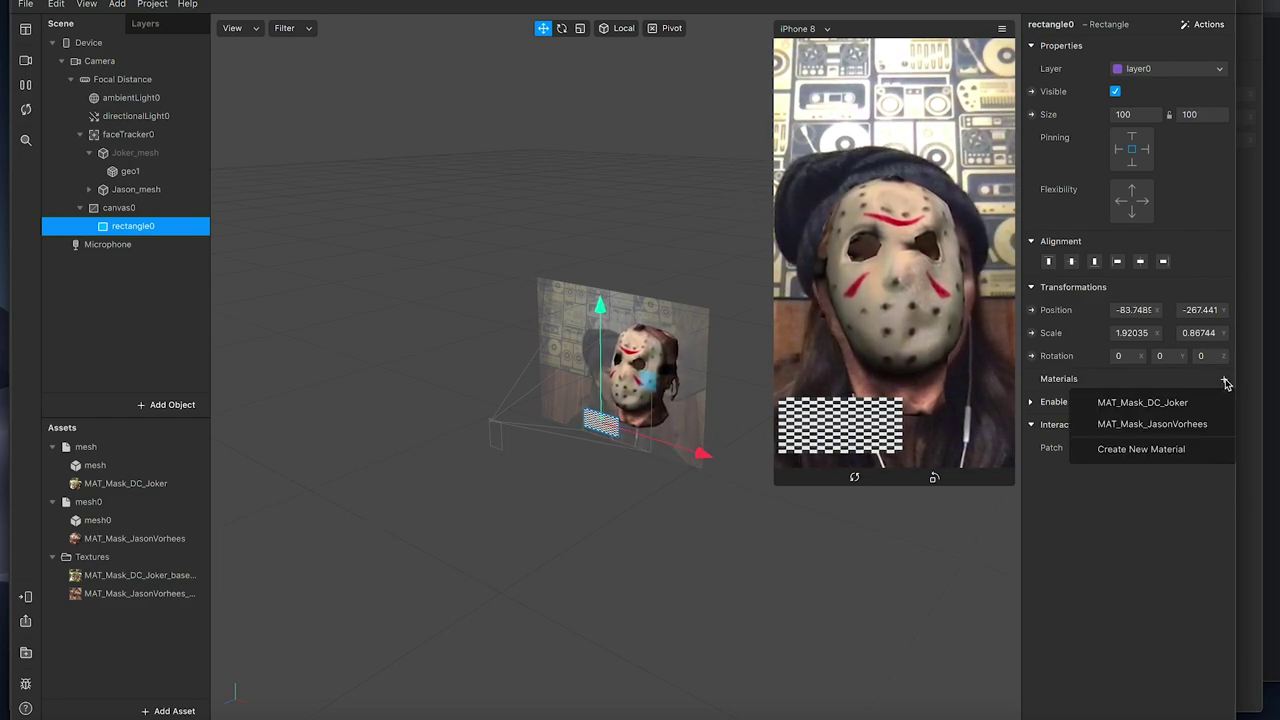
click(1140, 449)
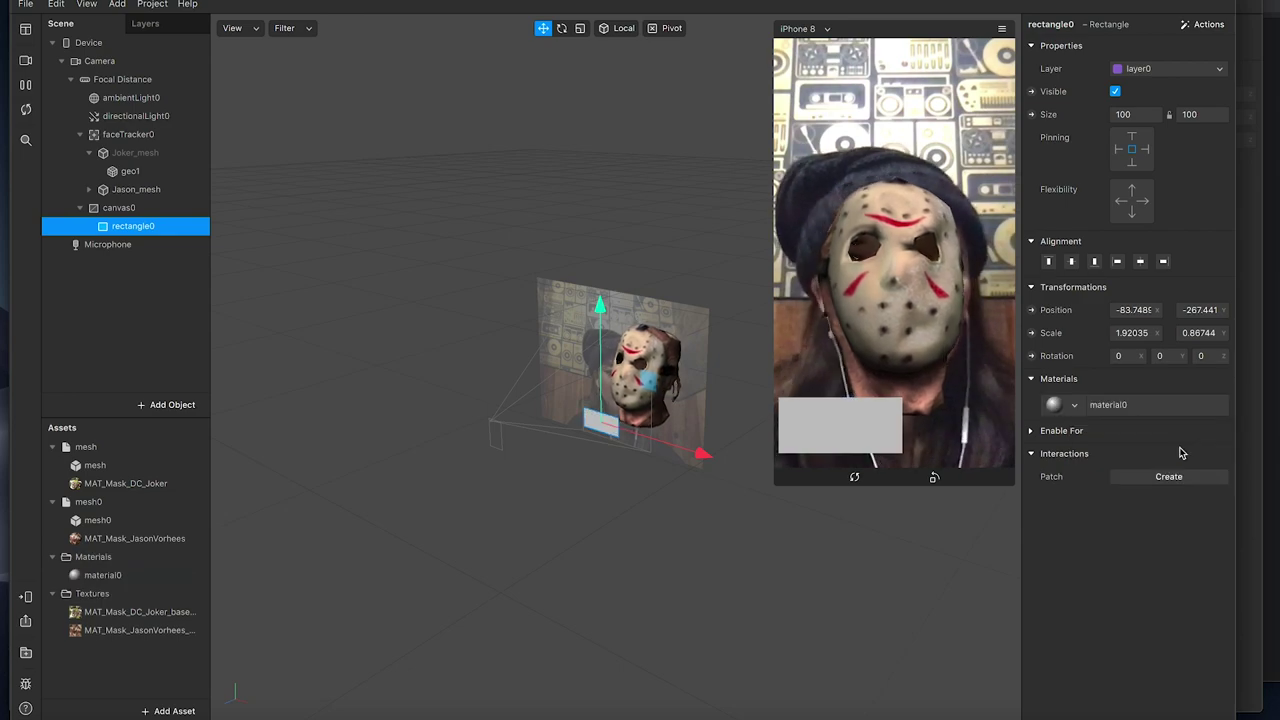
click(1075, 408)
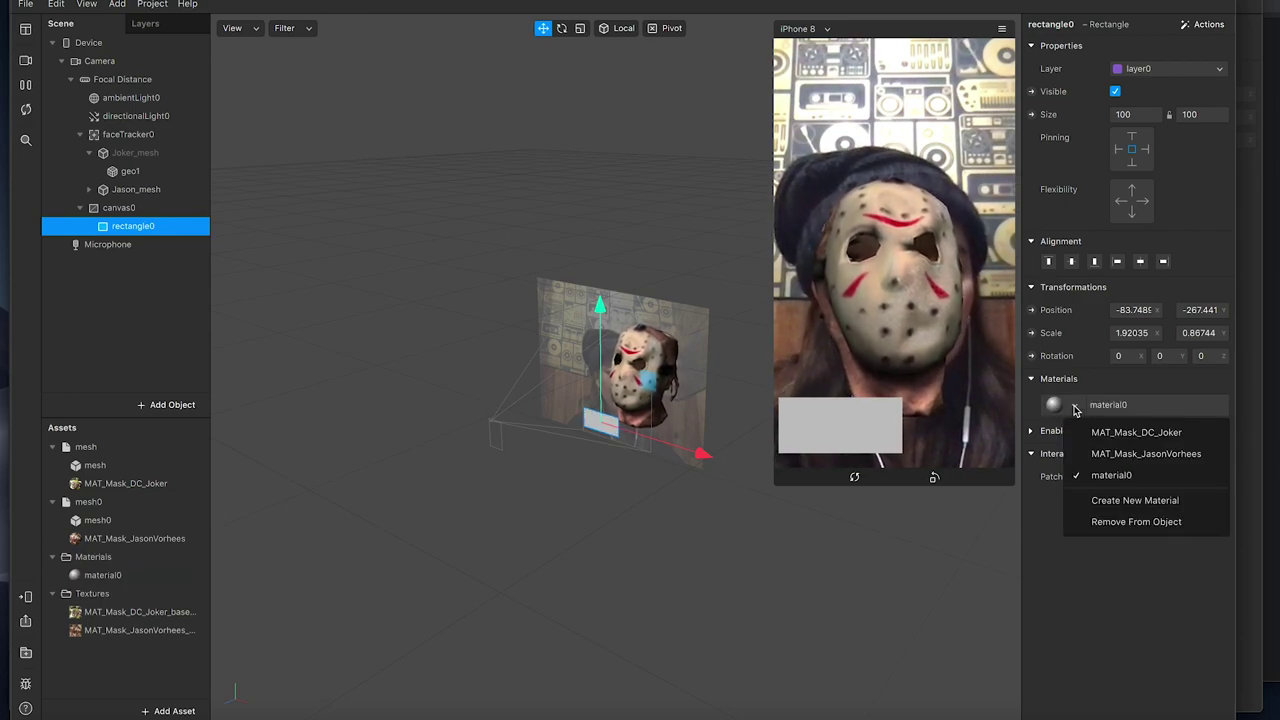
Rename the rectangle's material0 as Ui_Material.
click(127, 579)
click(115, 578)
text(Ul)
text(_Mater)
text(ial)
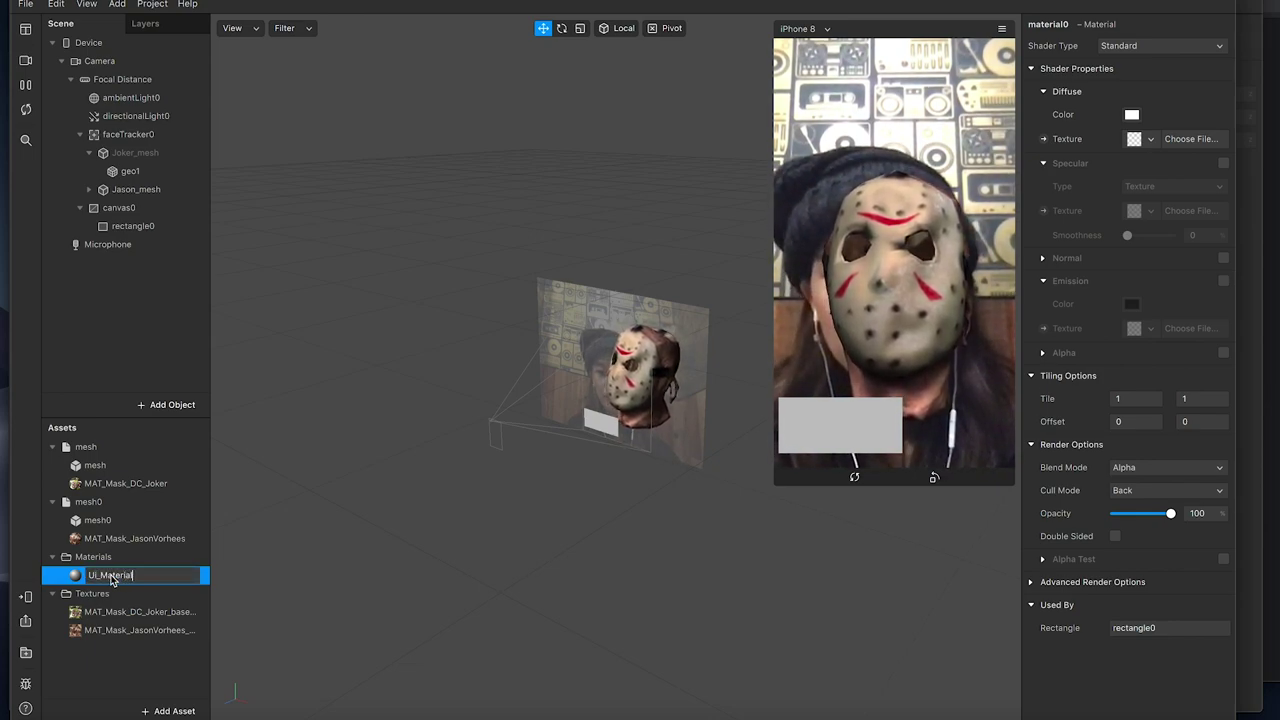
key(Return)
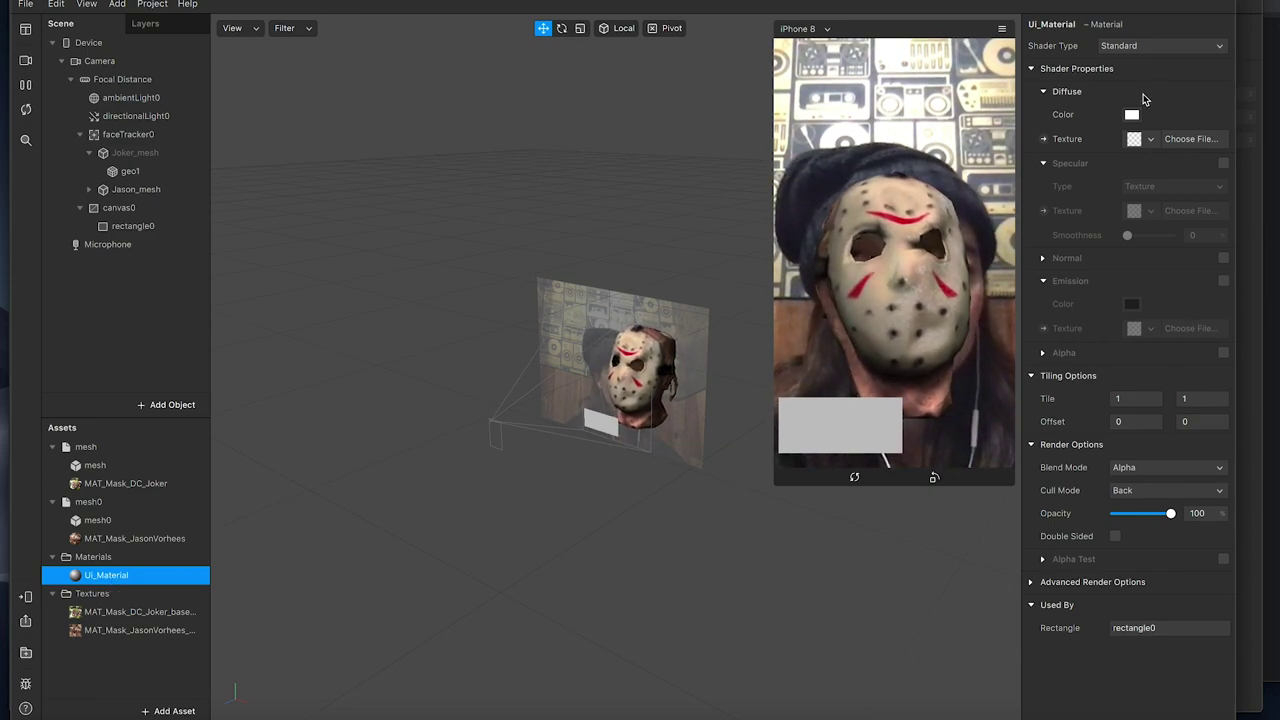
Import Final.png from the source folder as the diffuse texture of Ui_Material.
click(1151, 139)
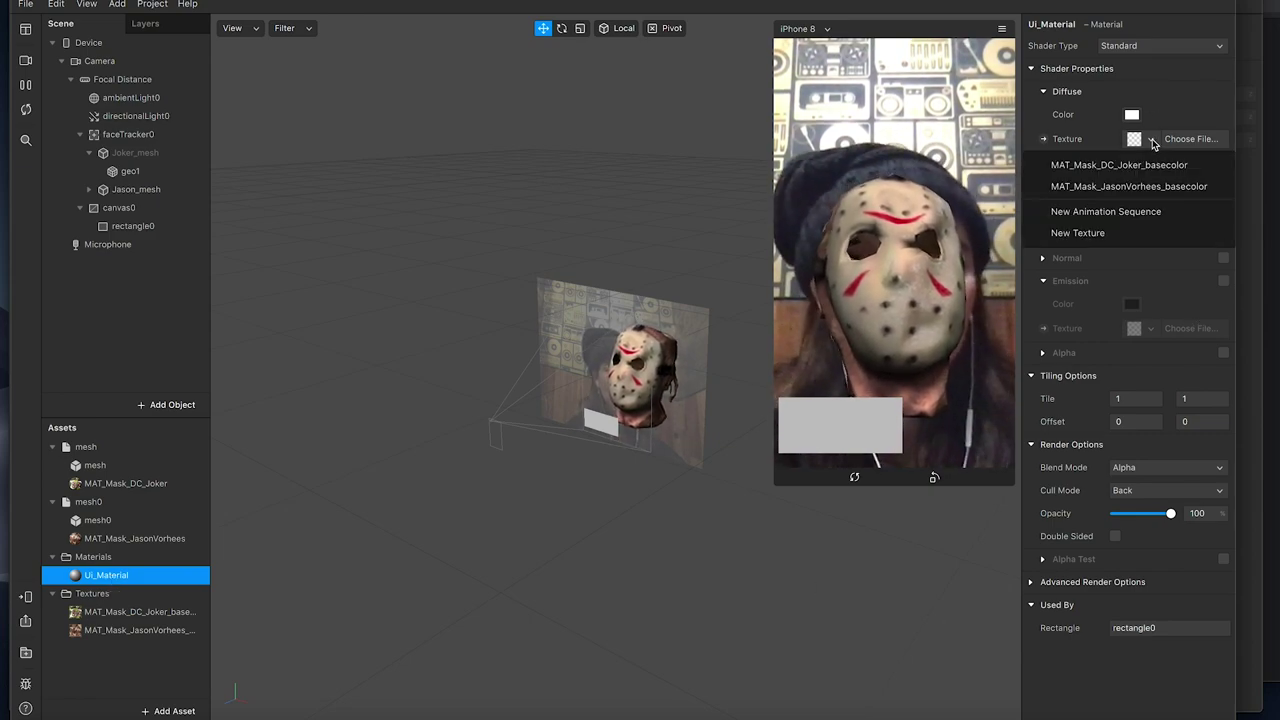
click(1158, 235)
click(617, 30)
click(600, 74)
click(343, 75)
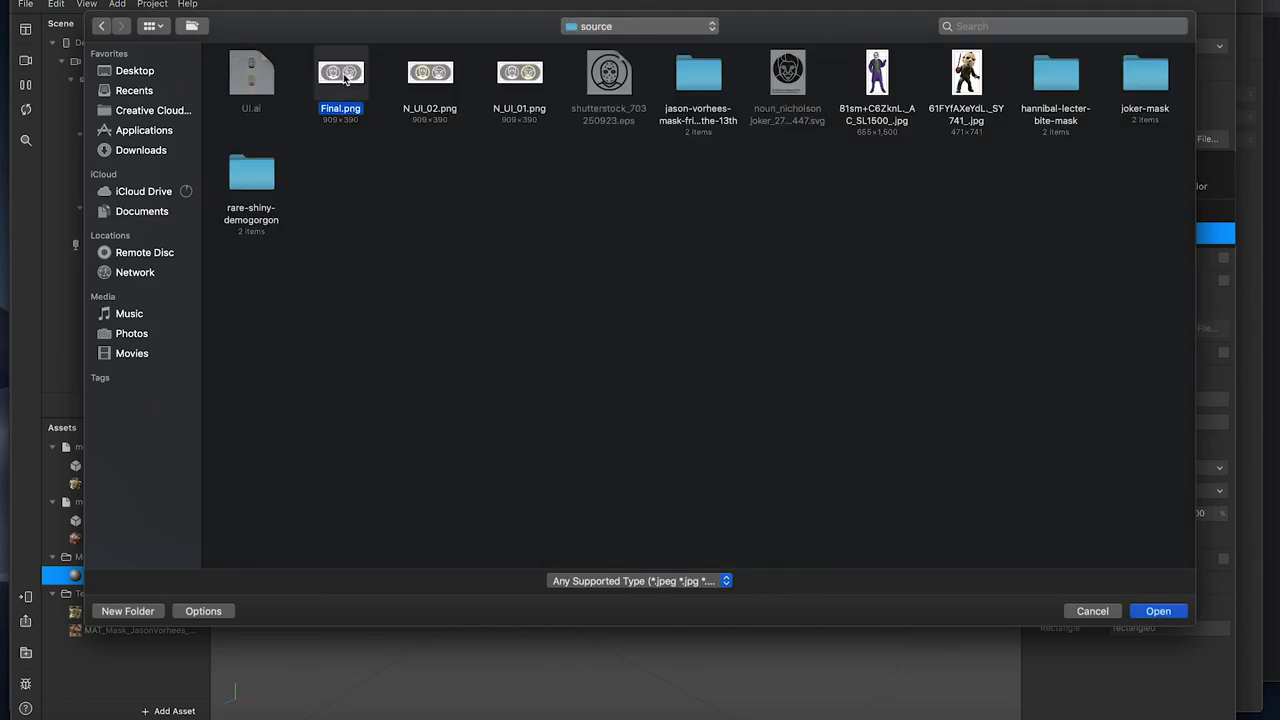
click(1158, 611)
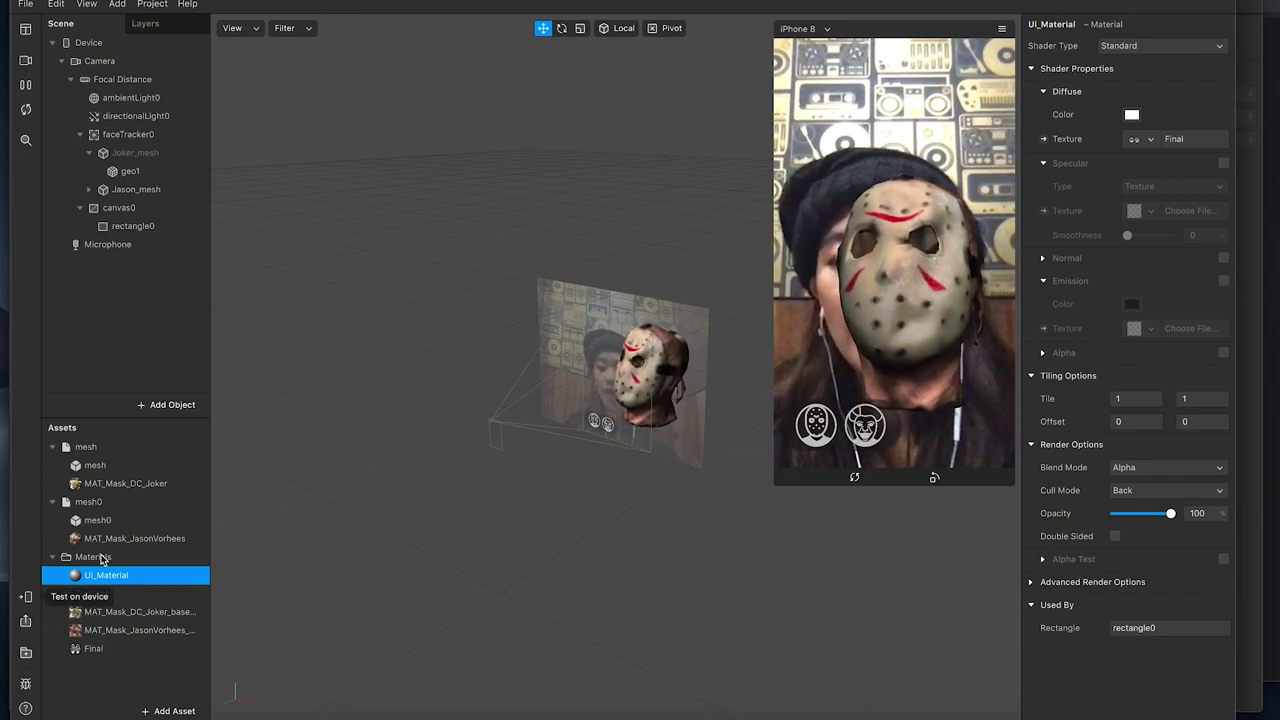
Insert a plane into the scene and duplicate it.
click(140, 228)
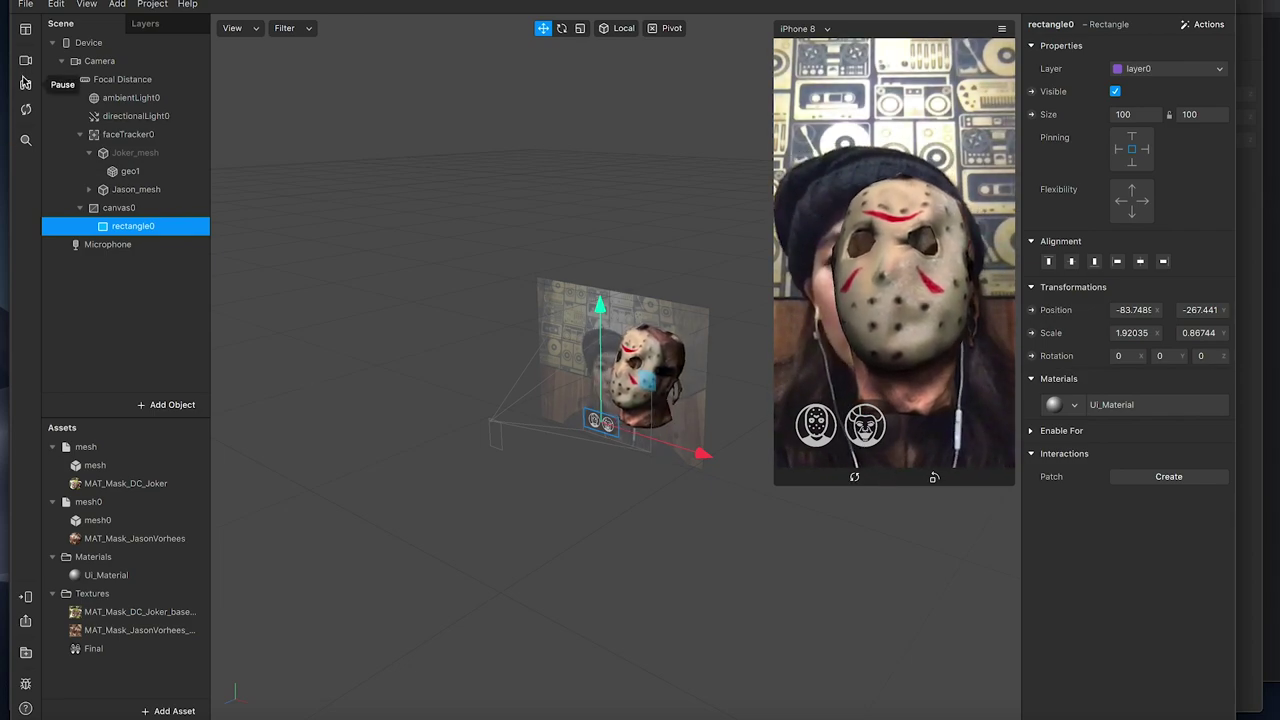
click(170, 405)
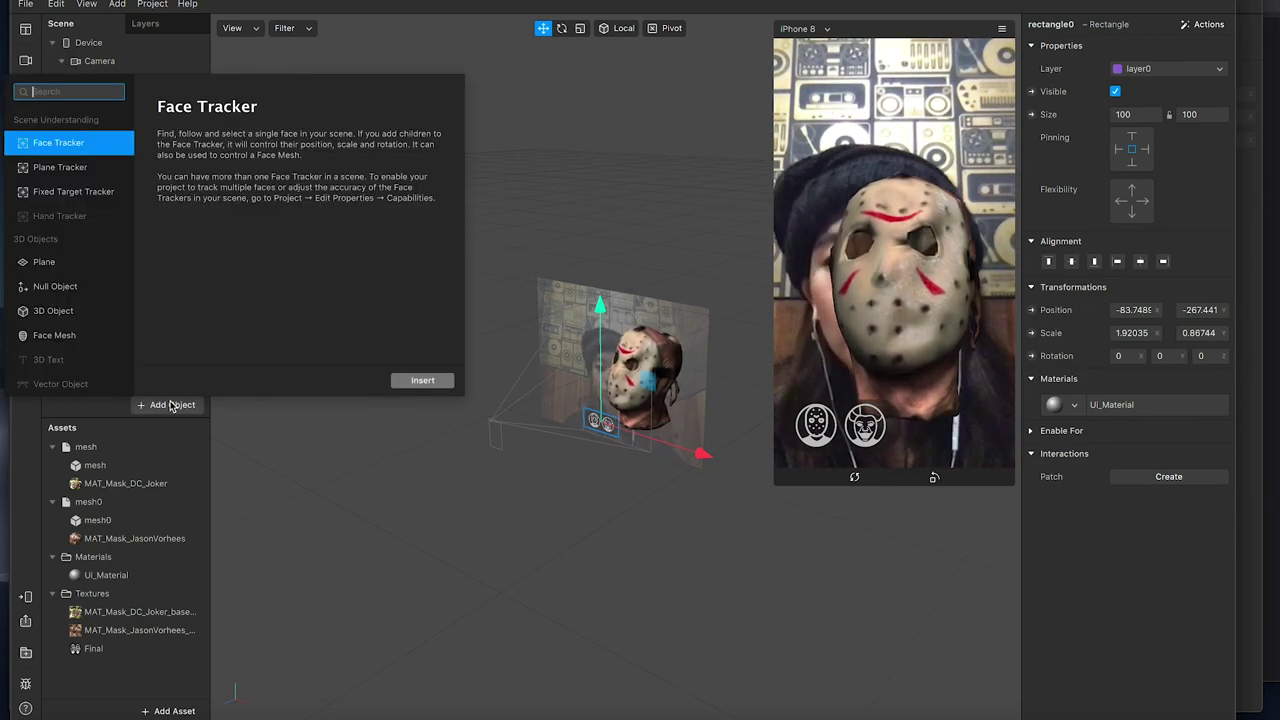
click(88, 262)
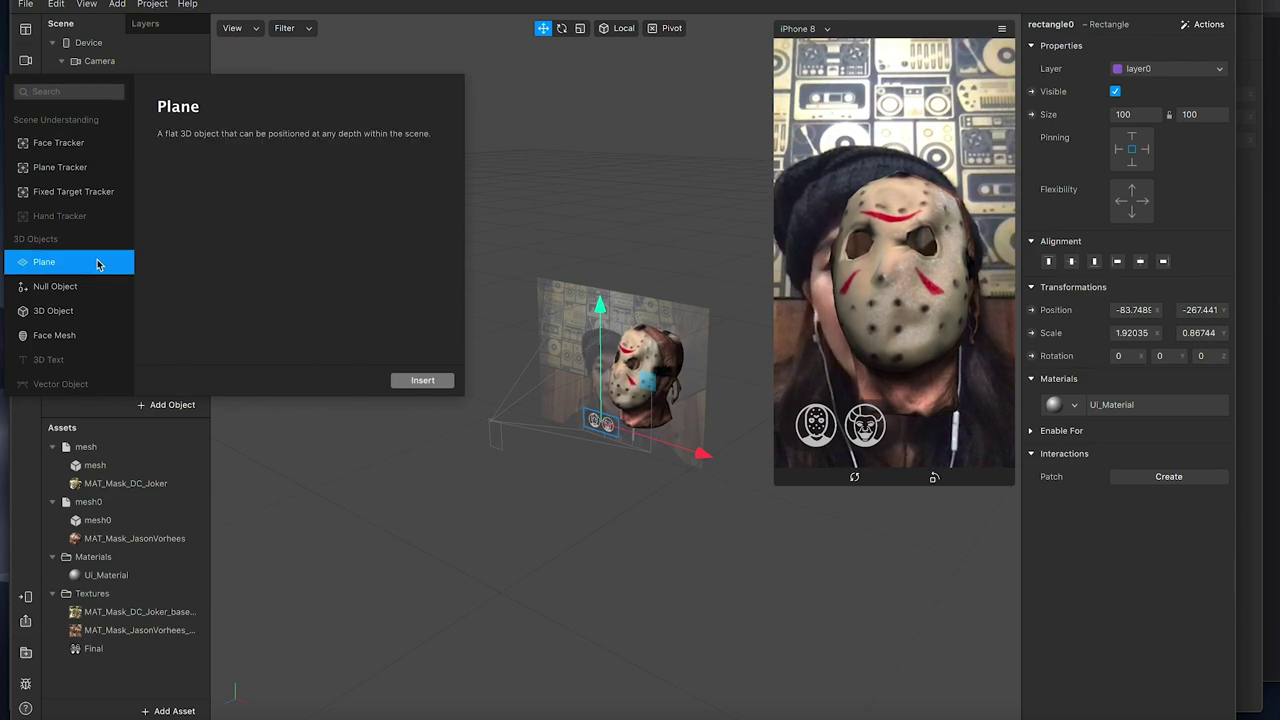
click(423, 381)
key(ctrl+d)
Rename the first plane as Joker_btn.
double_click(143, 247)
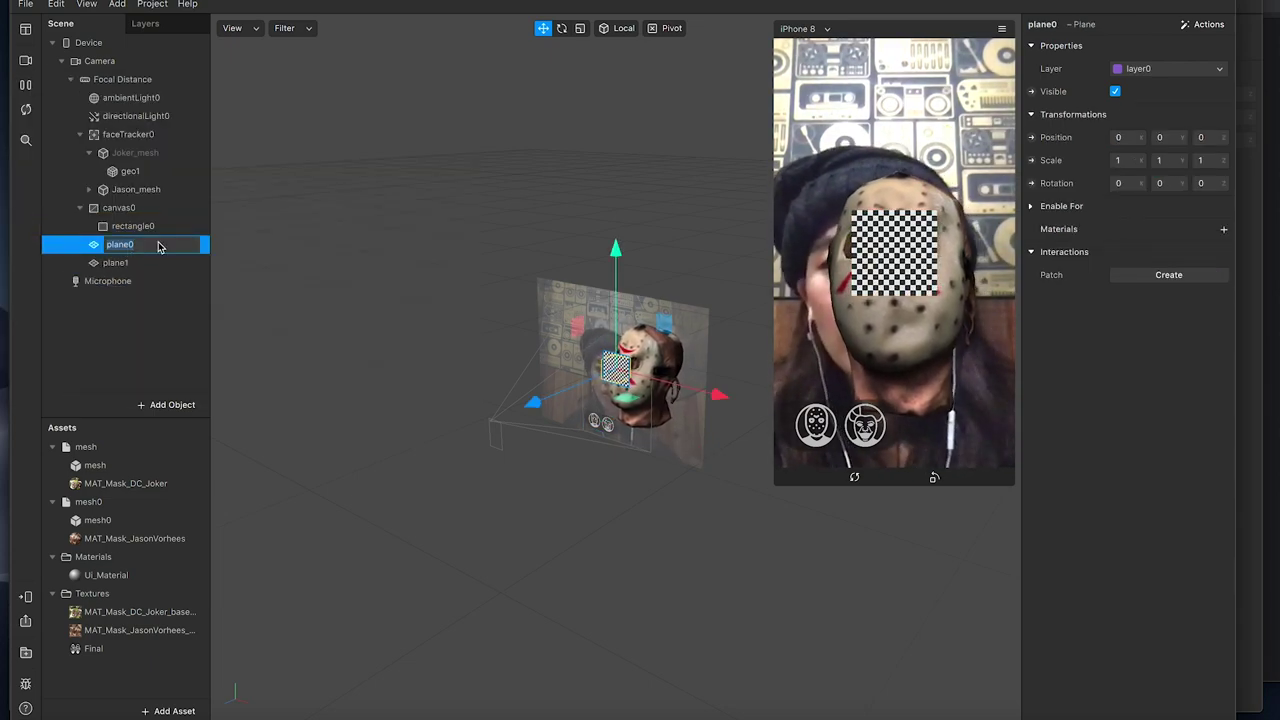
text(Joke)
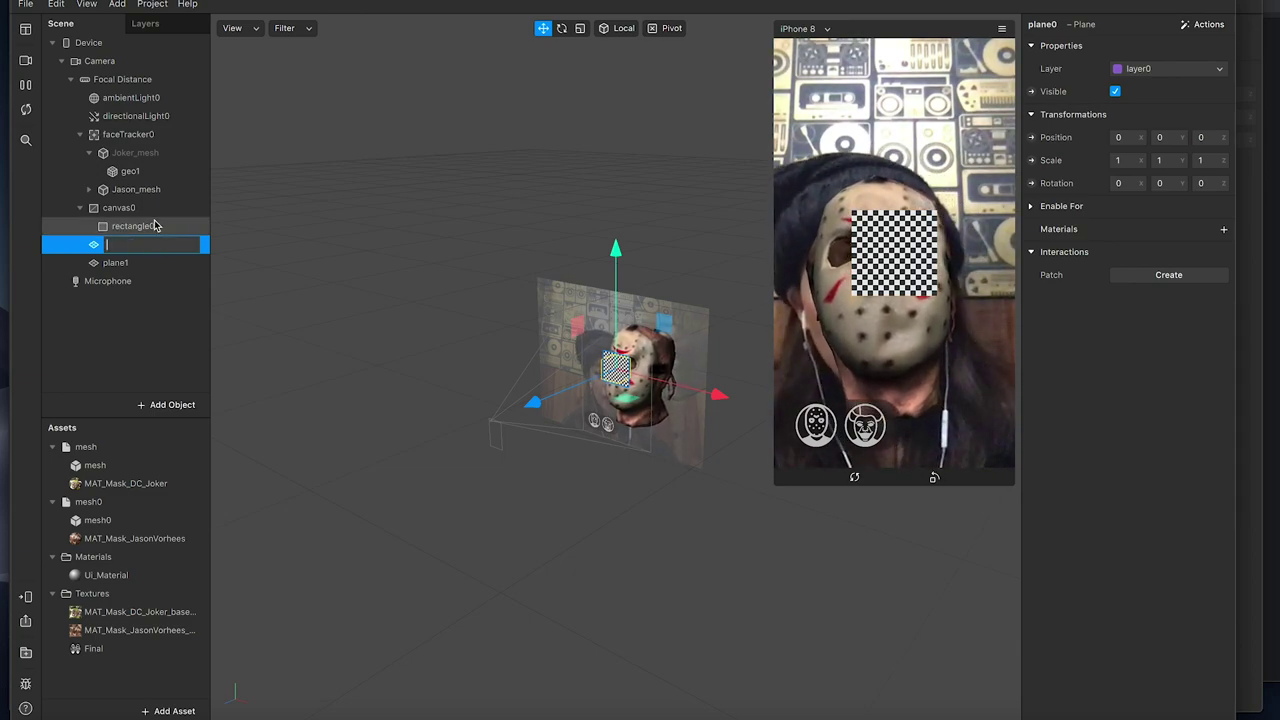
text(r_)
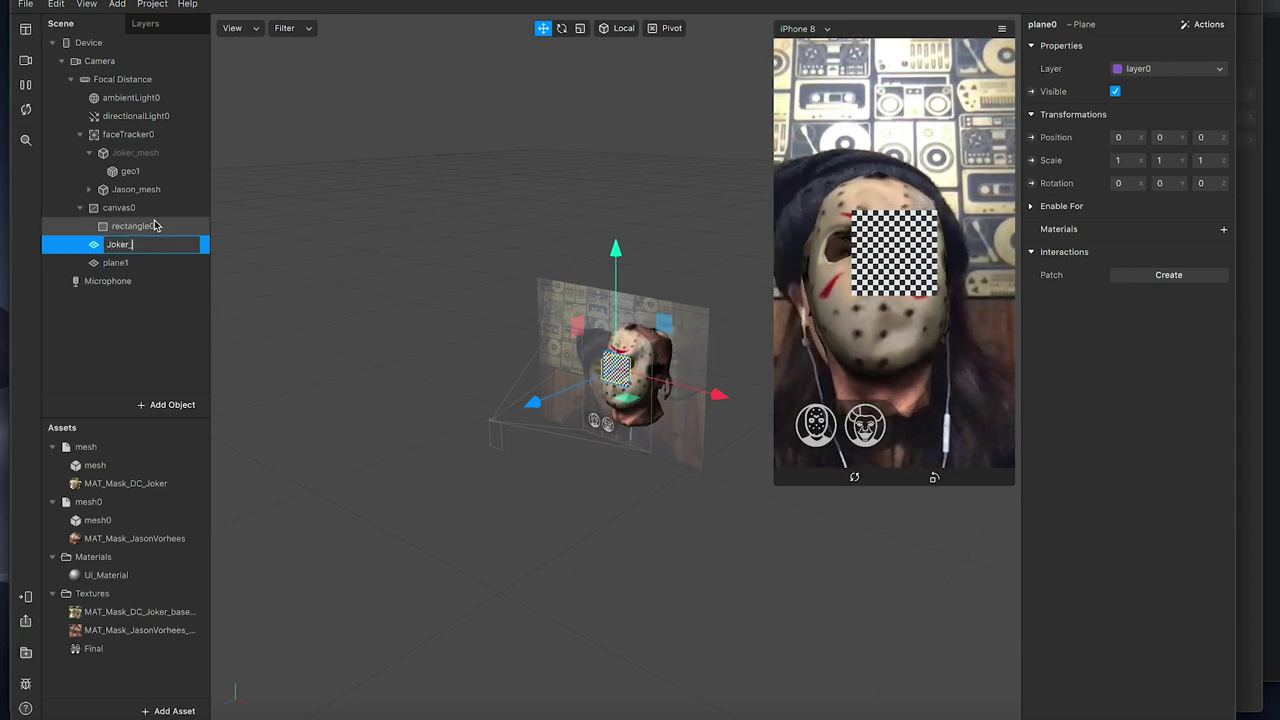
text(Btn)
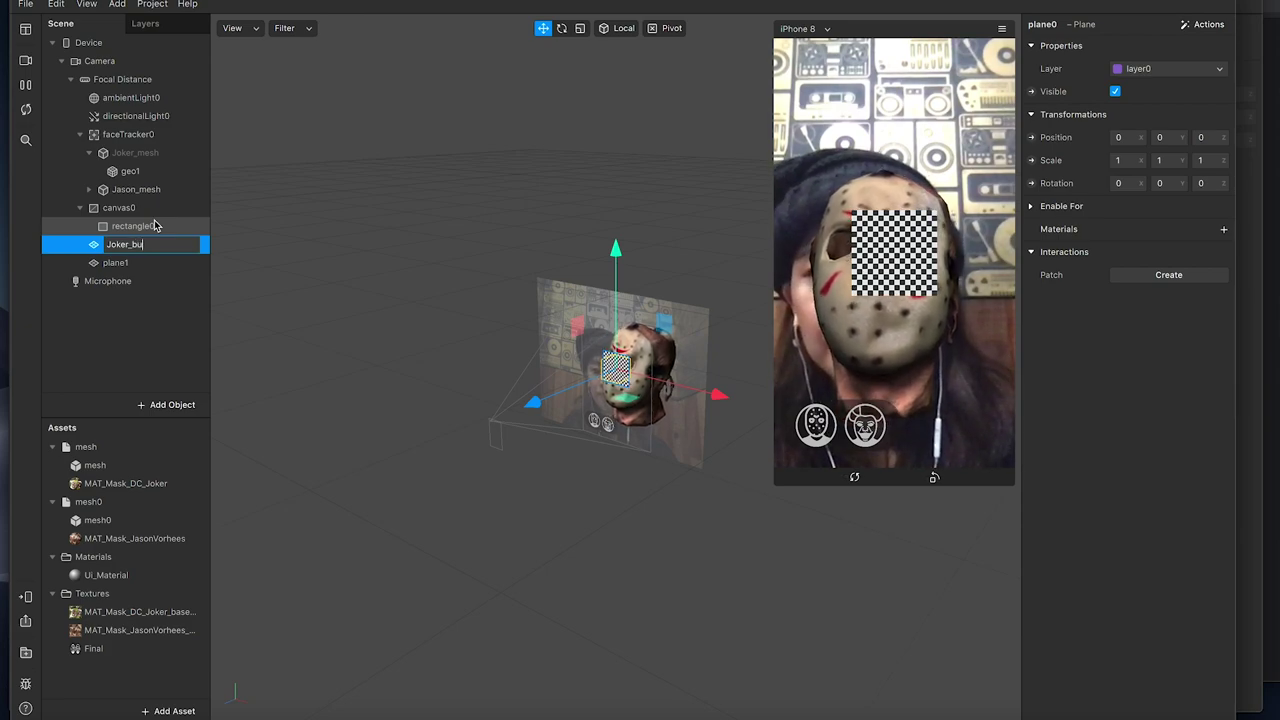
key(Return)
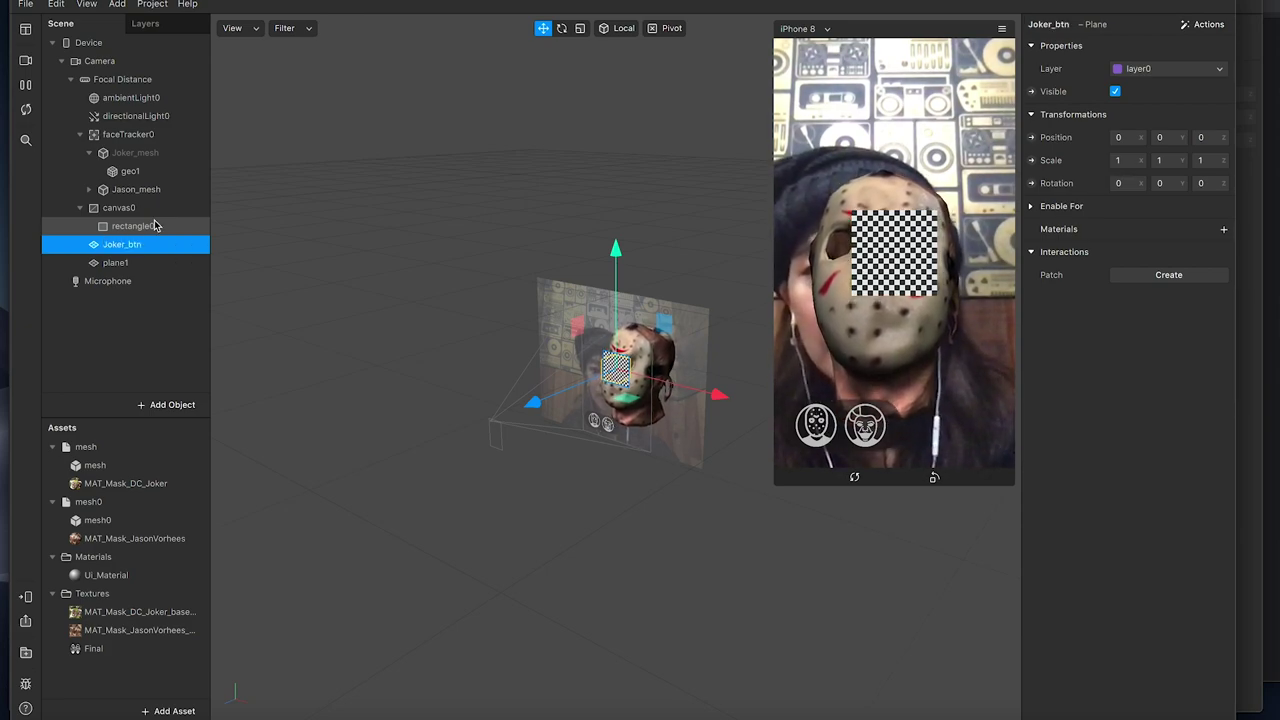
Rename the second plane as Jason_btn.
double_click(124, 263)
text(Ja)
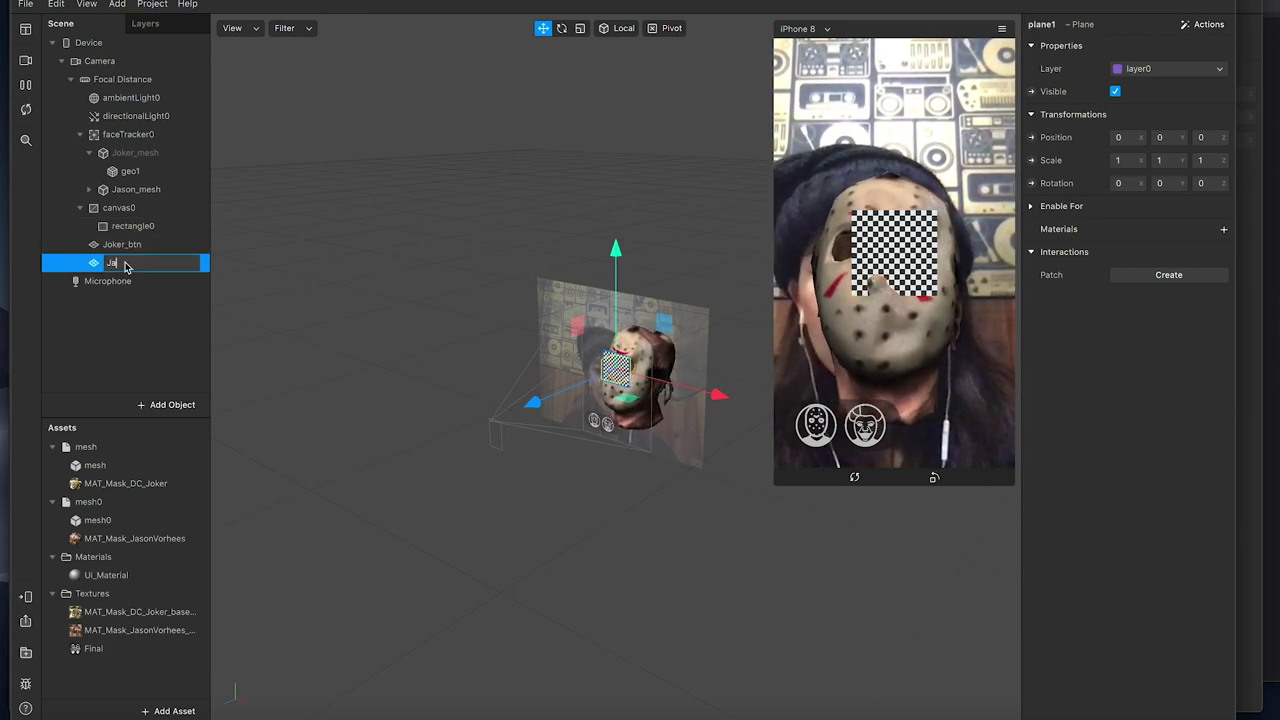
text(son_btn)
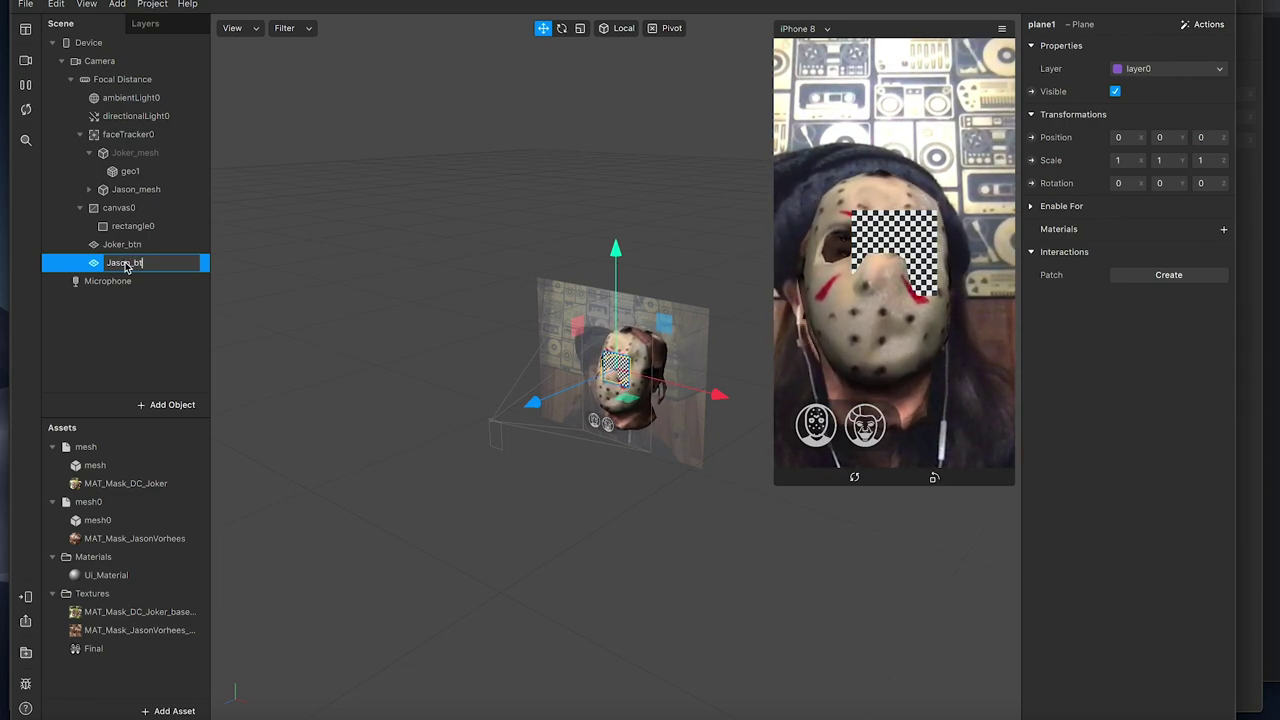
key(Return)
Move Joker_btn and Jason_btn together down to -0.17 on Y and scale both to about 0.60 on X and Y.
click(135, 245)
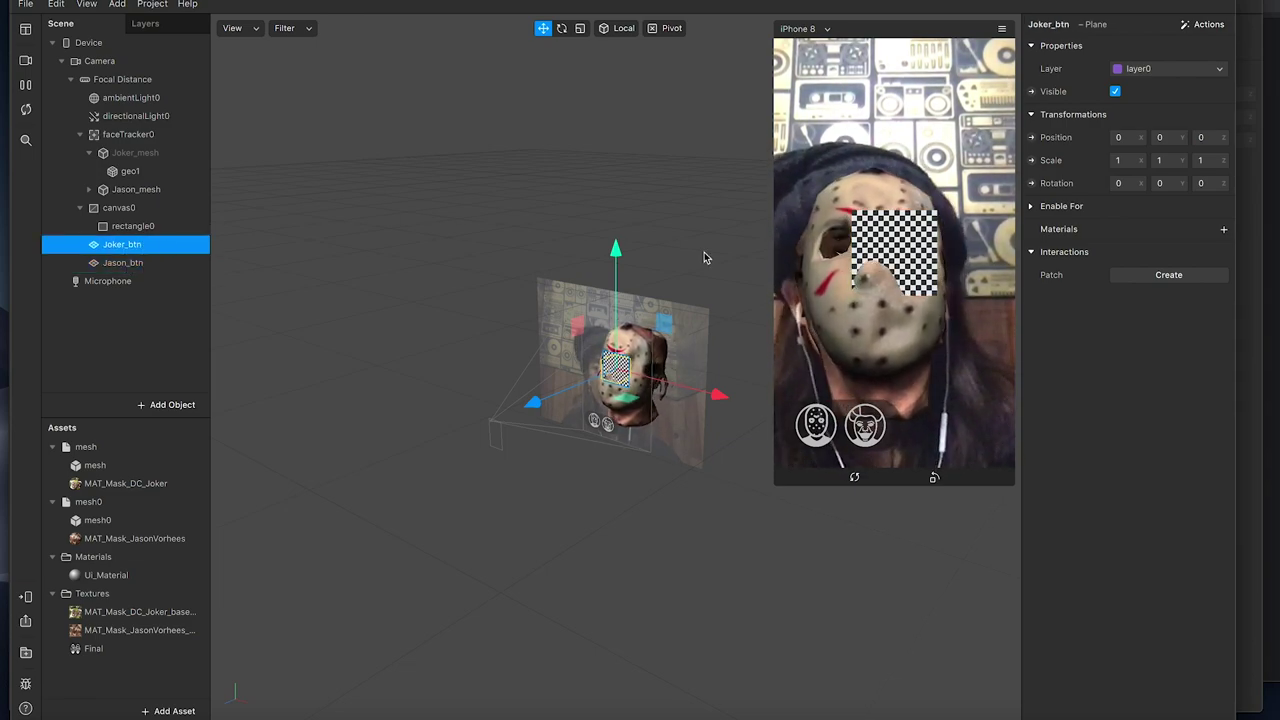
shift+click(166, 262)
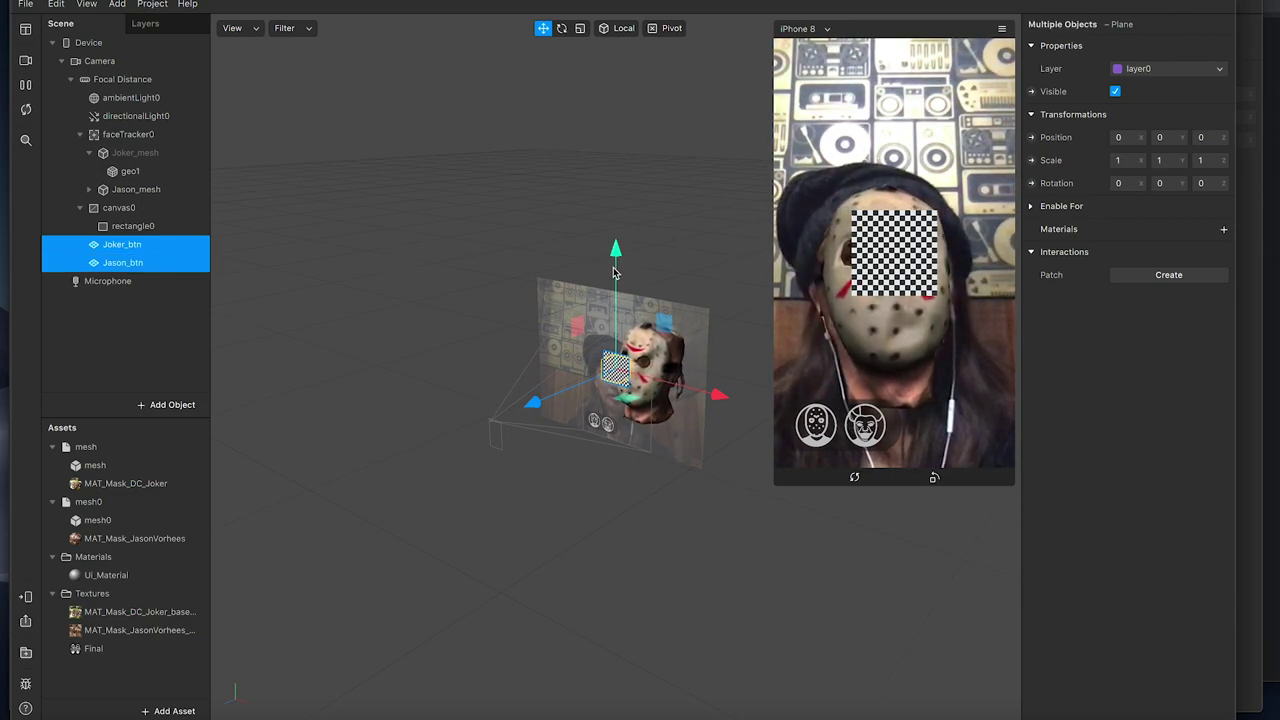
drag(615, 250, 615, 303)
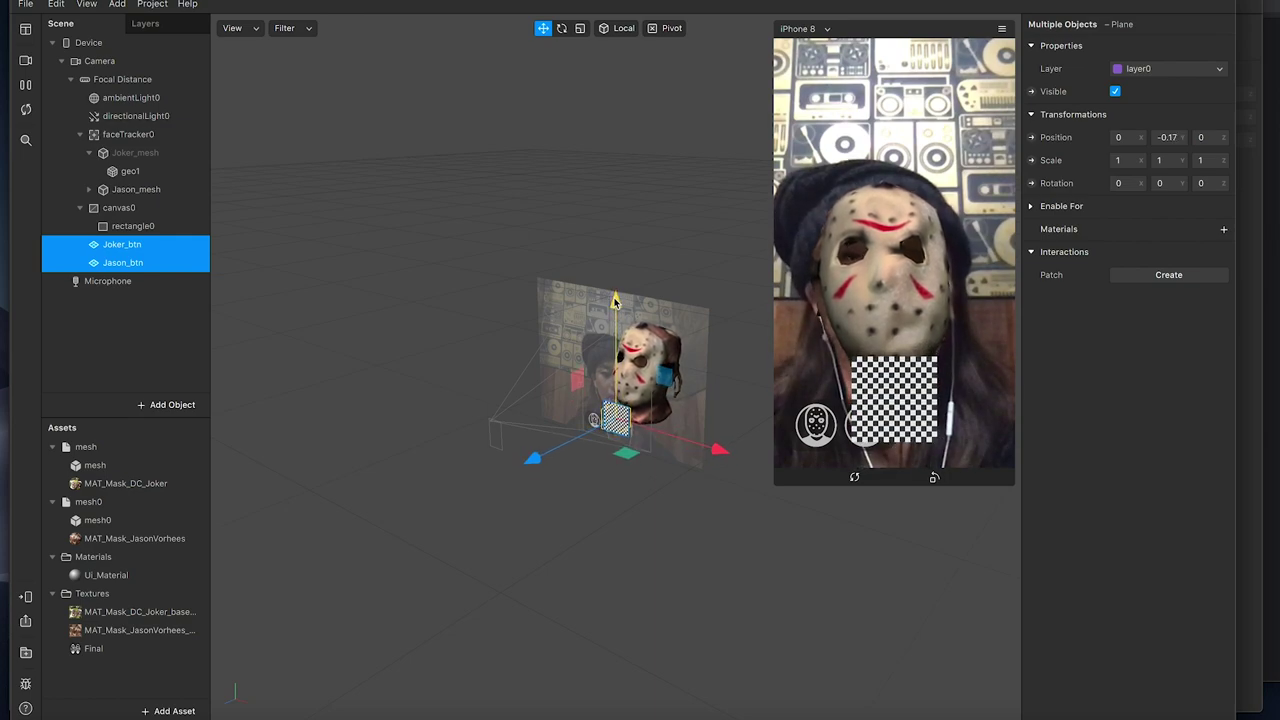
key(r)
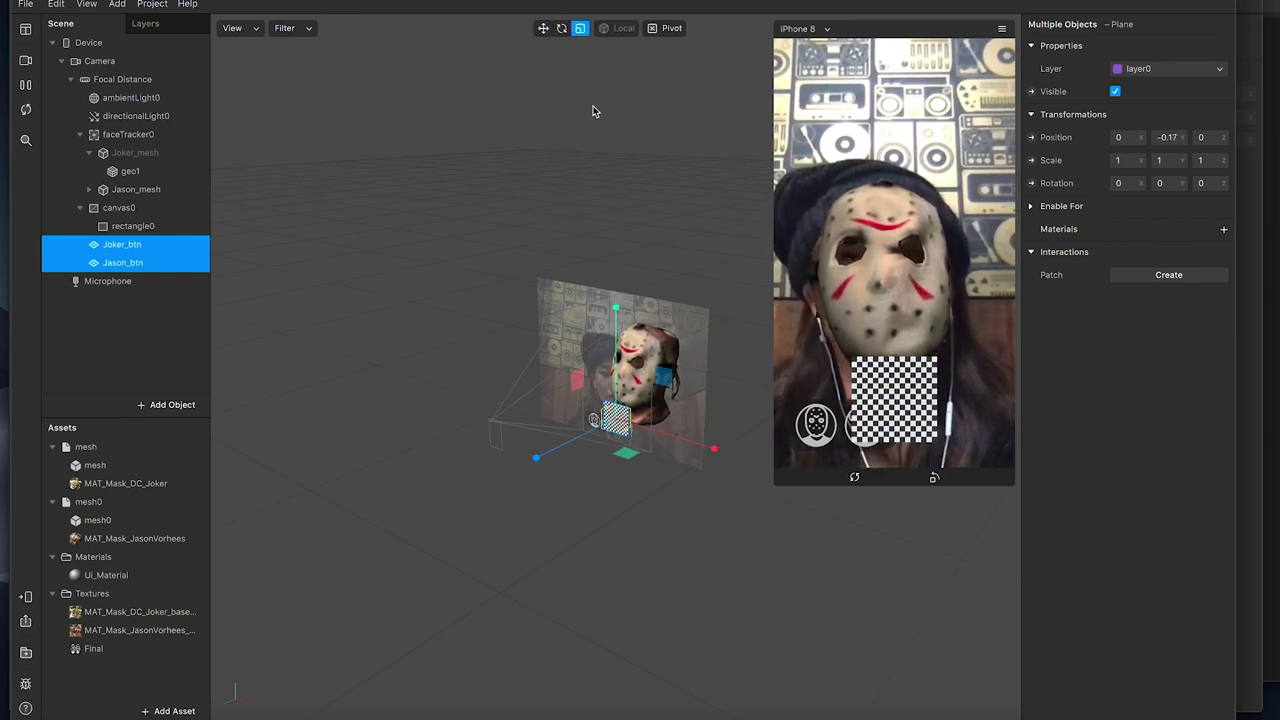
drag(668, 381, 648, 401)
Move both button planes over the Joker icon, to about -0.03 X and -0.20 Y.
key(w)
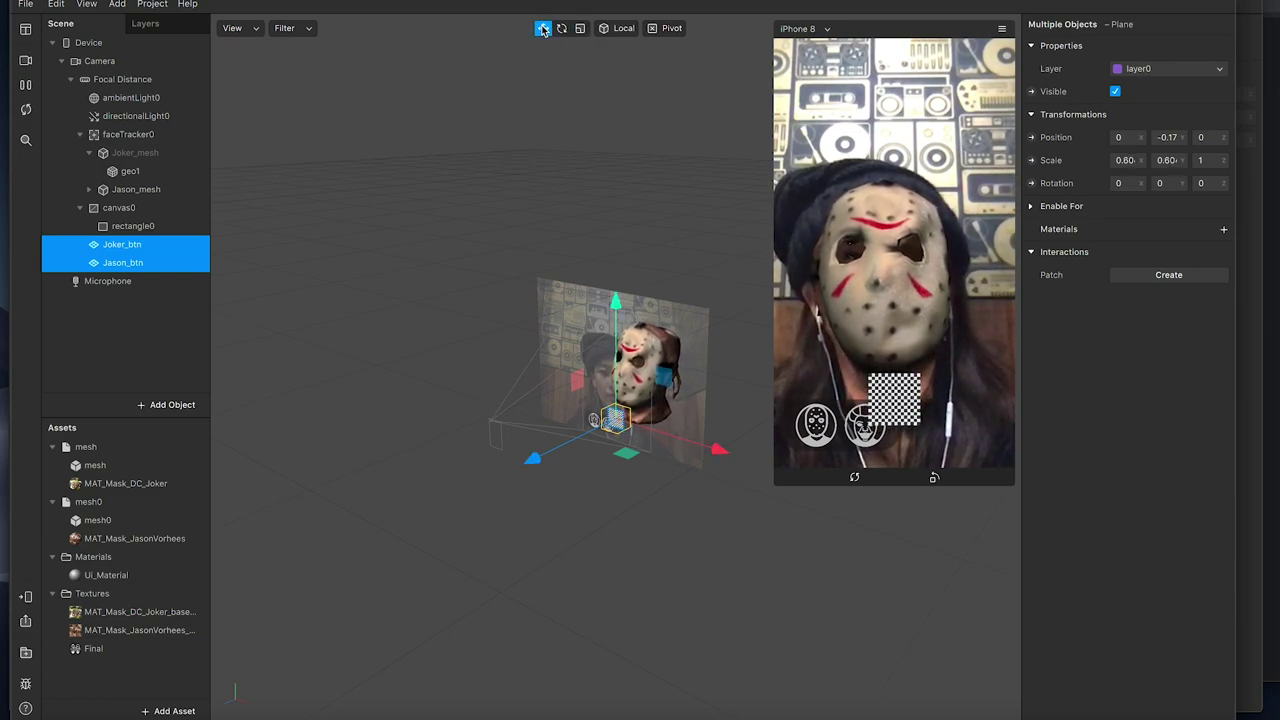
drag(717, 453, 709, 455)
drag(607, 298, 607, 308)
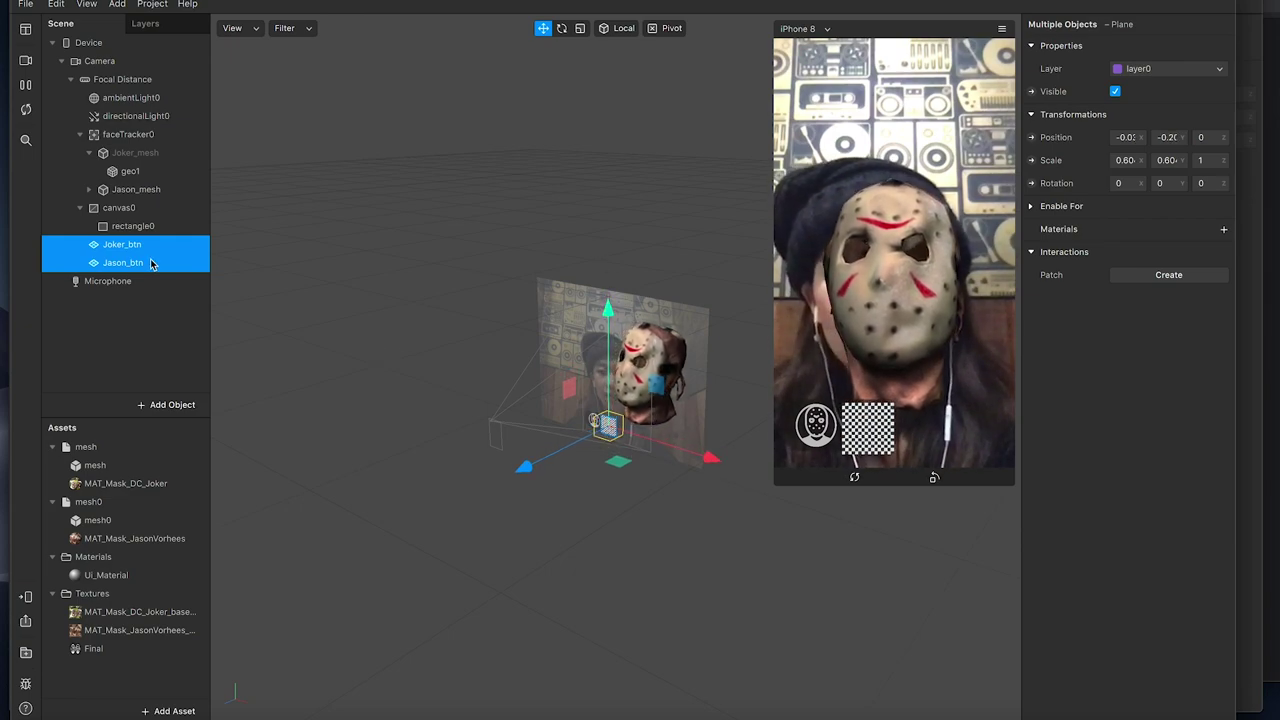
Try moving only Joker_btn along X to about 0.02.
click(291, 283)
click(140, 246)
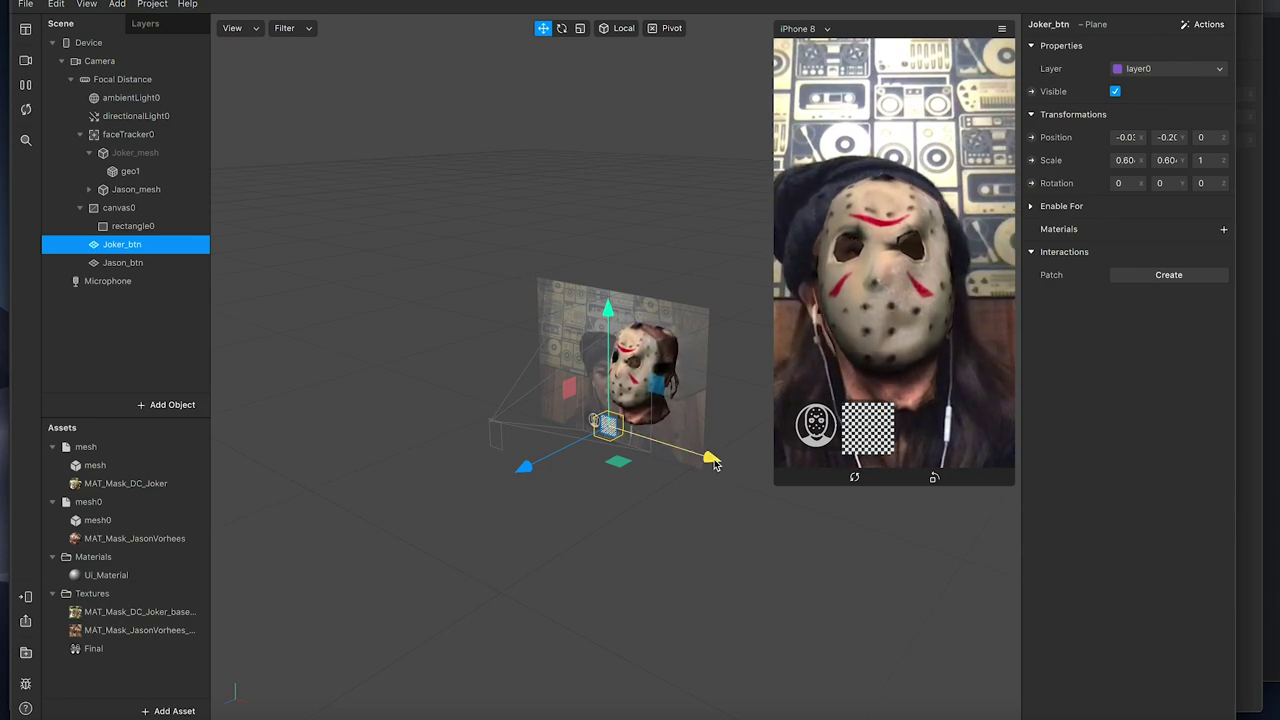
drag(714, 463, 731, 471)
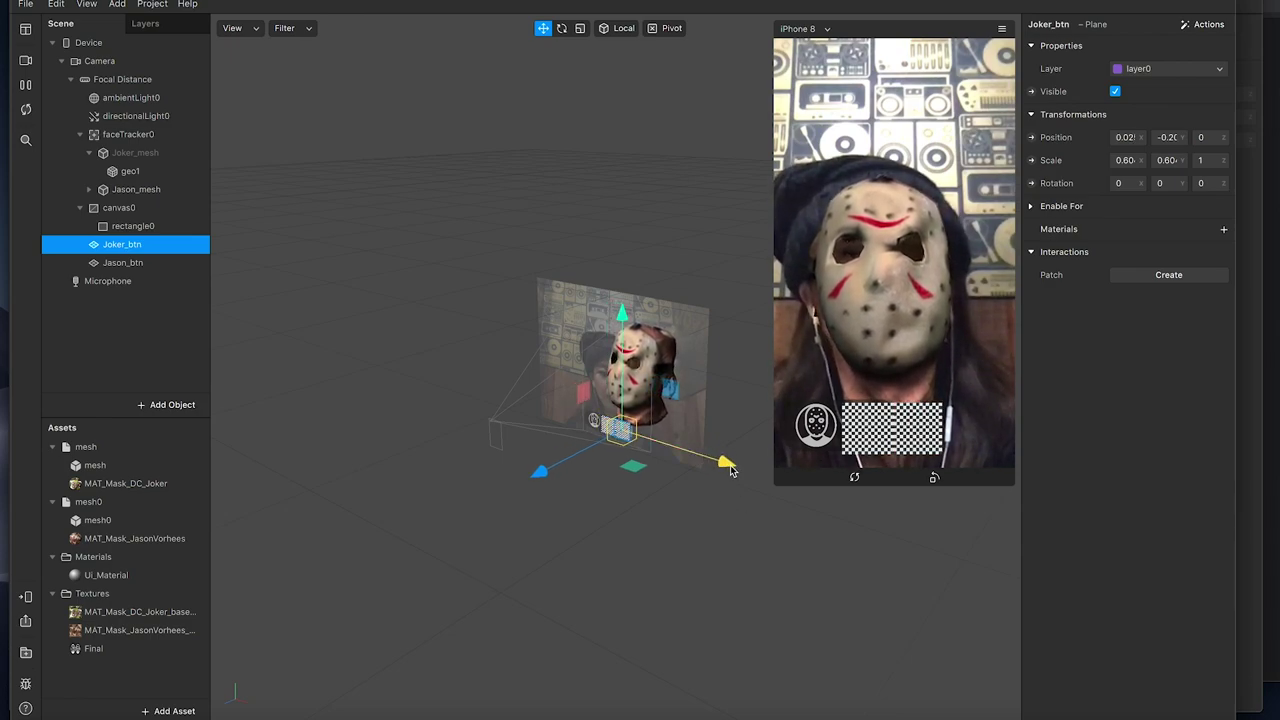
Move Jason_btn along X to about -0.09 so it covers the Jason icon.
click(138, 264)
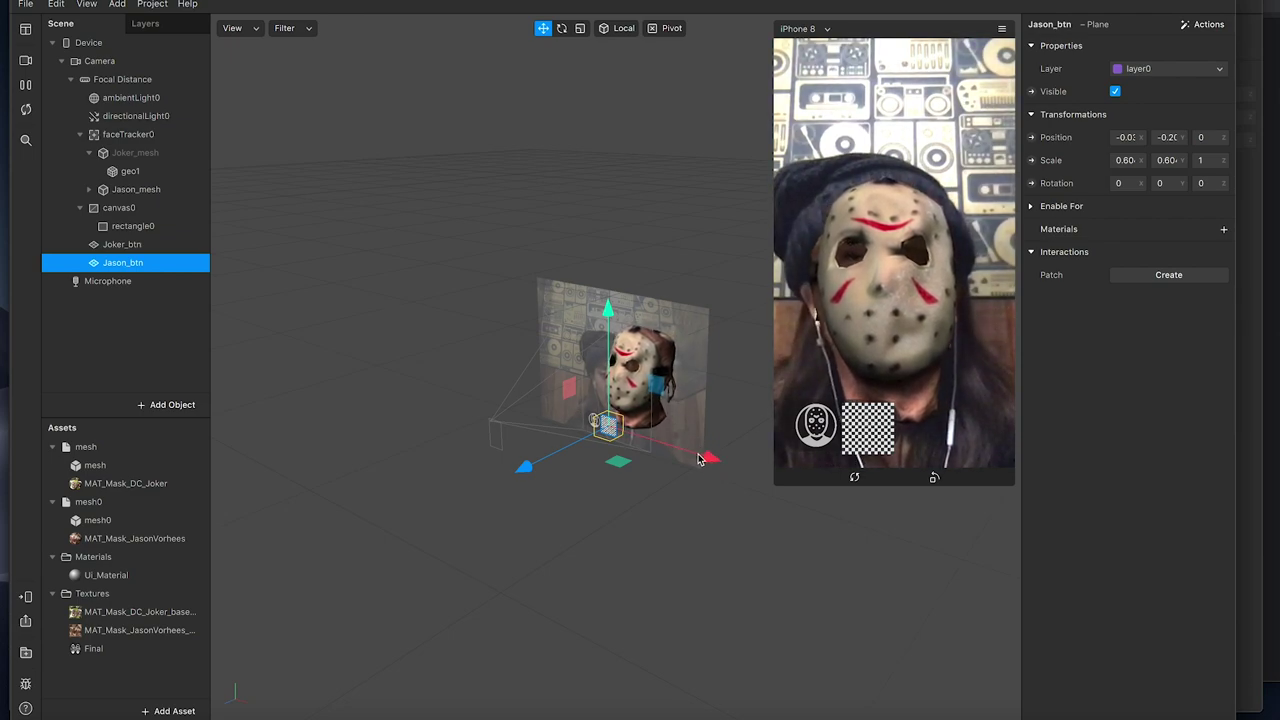
drag(706, 459, 696, 457)
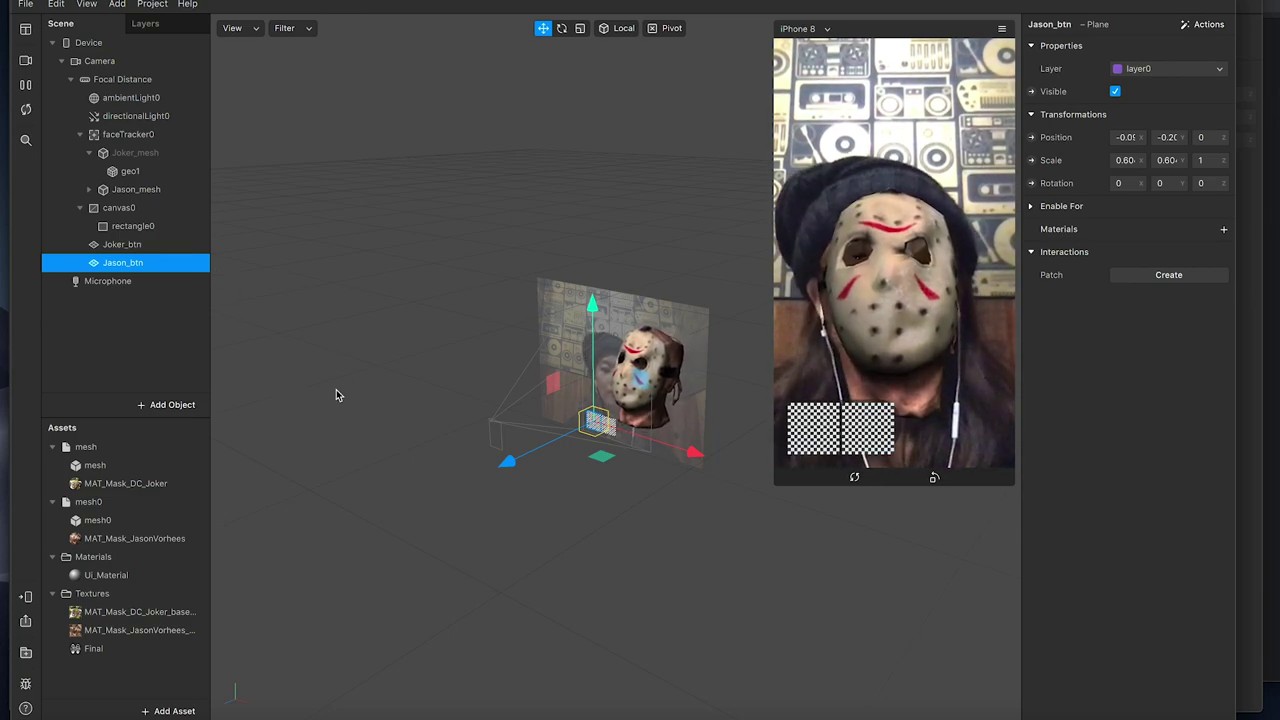
Create a new material named Transparent and set its opacity to 0%.
click(187, 711)
click(262, 574)
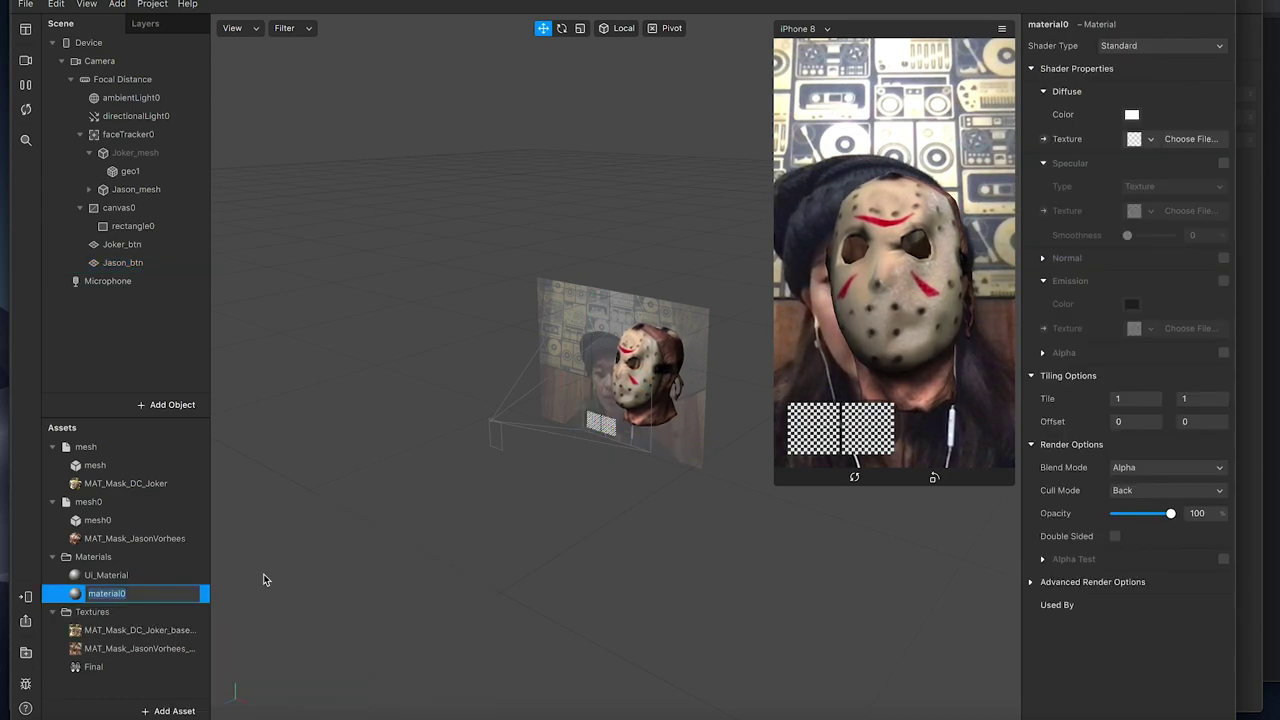
text(Transparen)
key(Return)
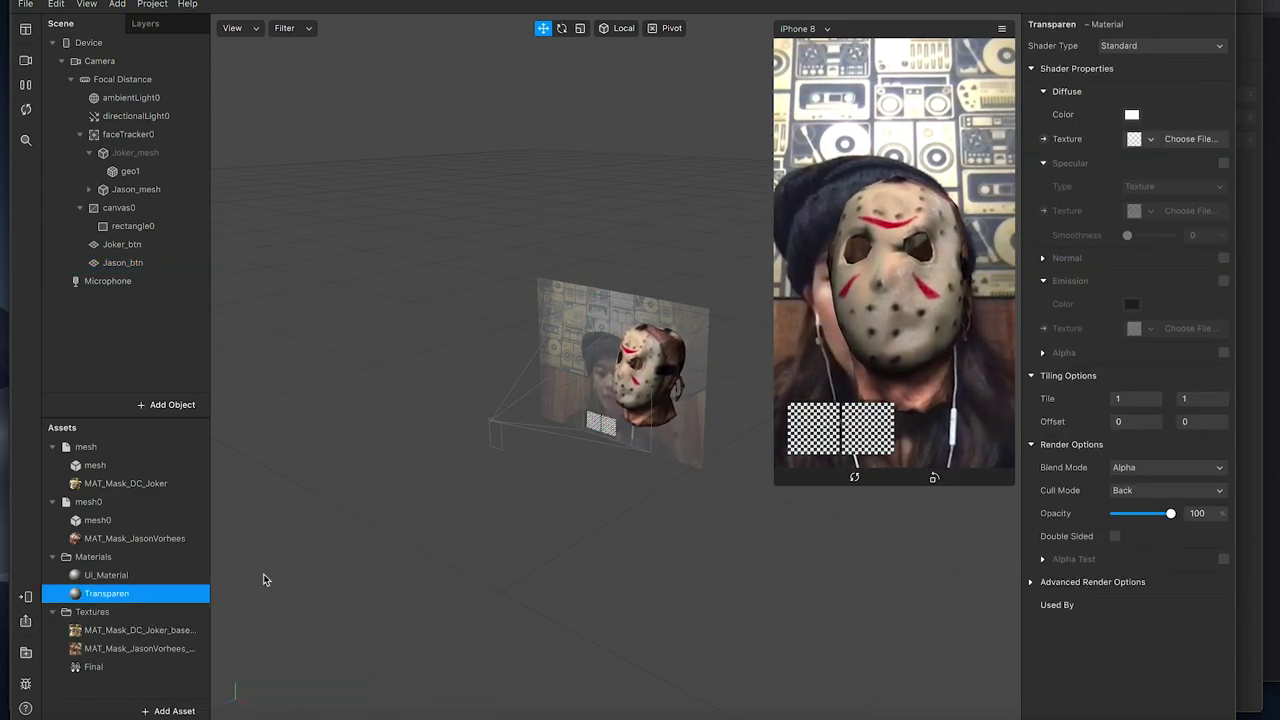
double_click(168, 593)
key(Return)
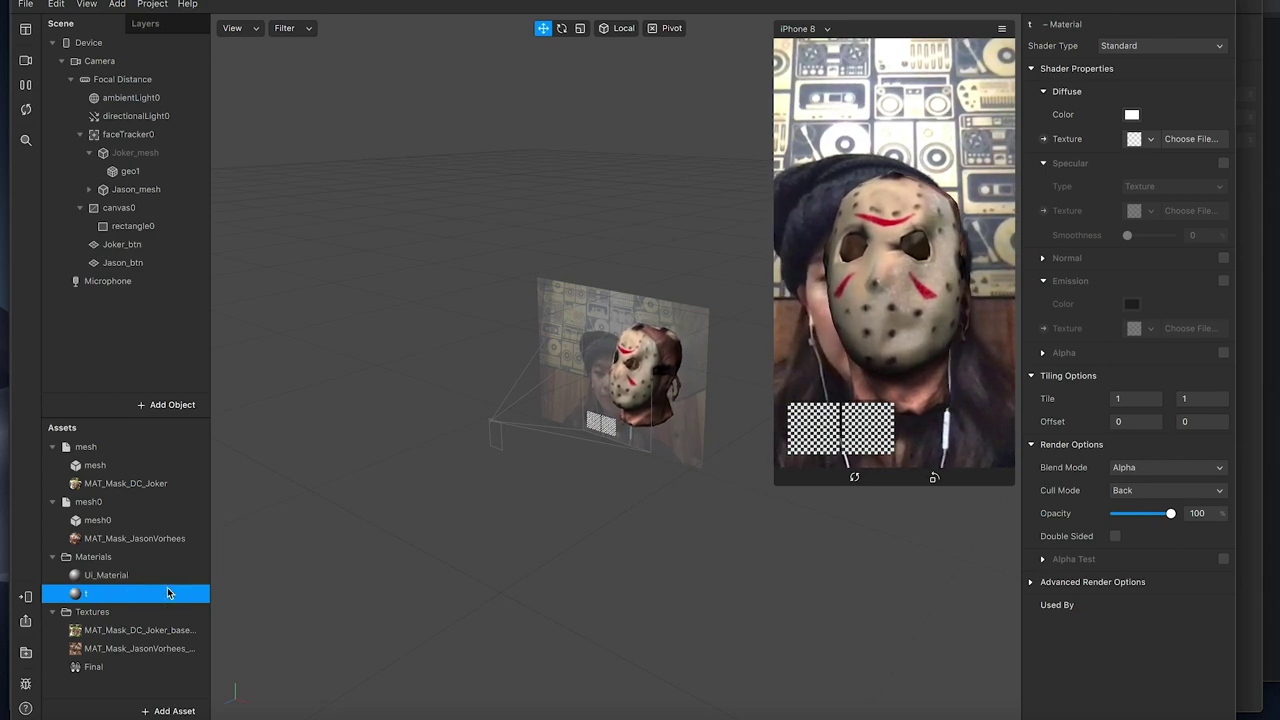
double_click(131, 594)
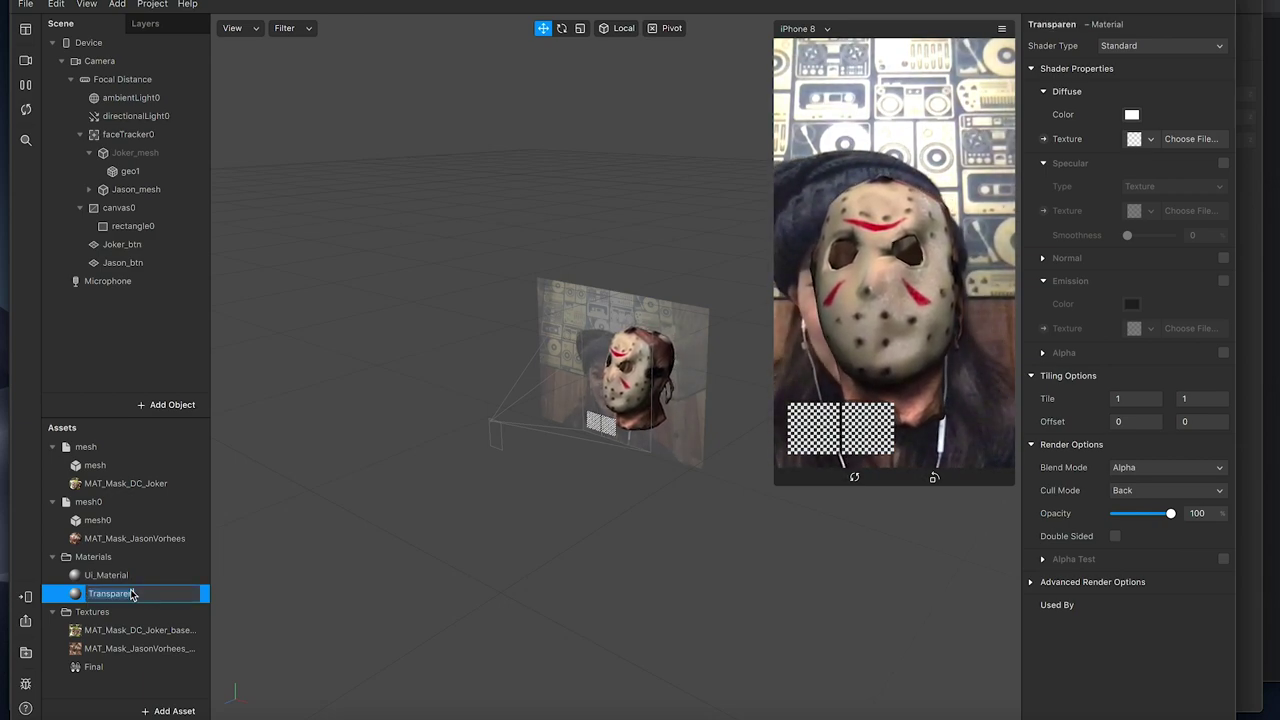
text(t)
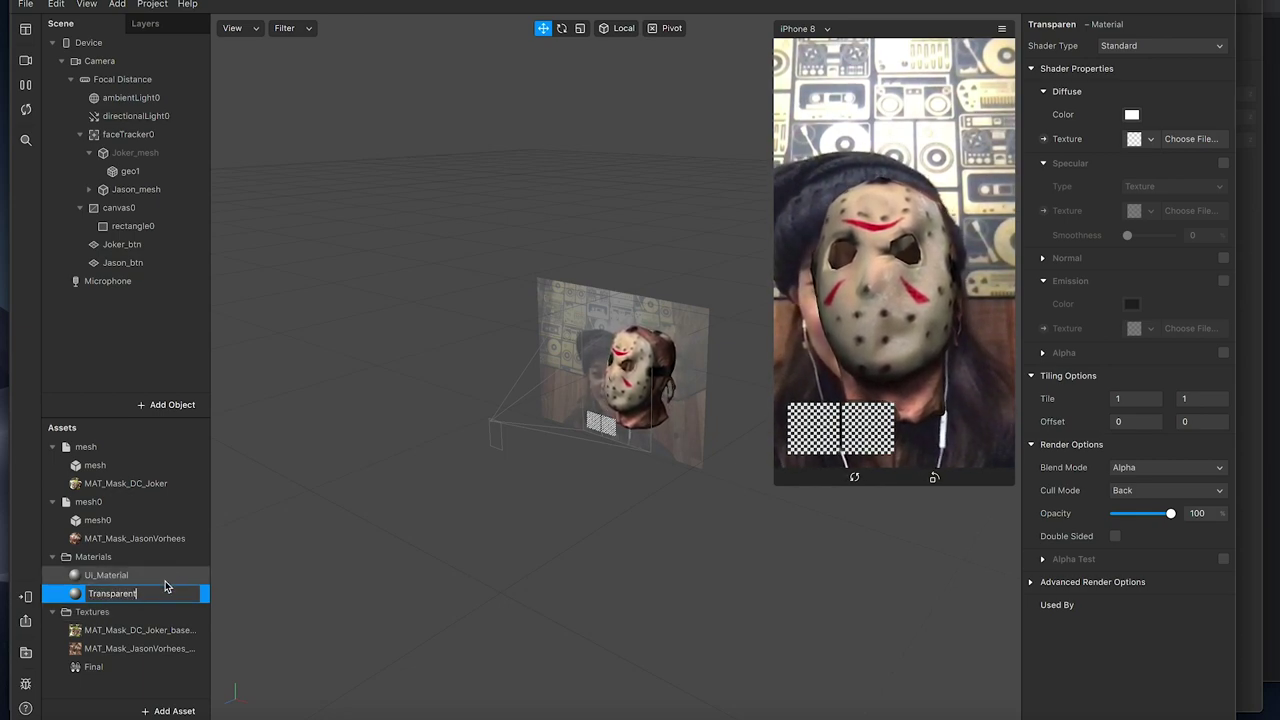
key(Return)
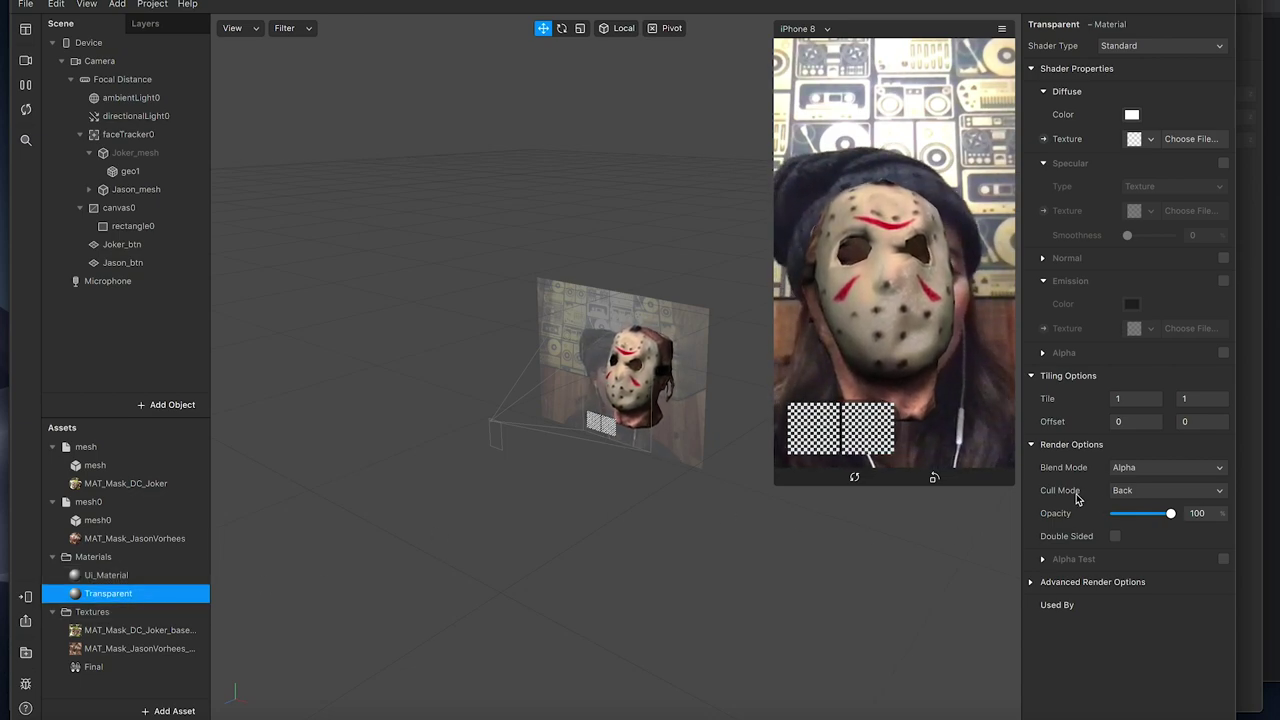
drag(1173, 518, 1052, 500)
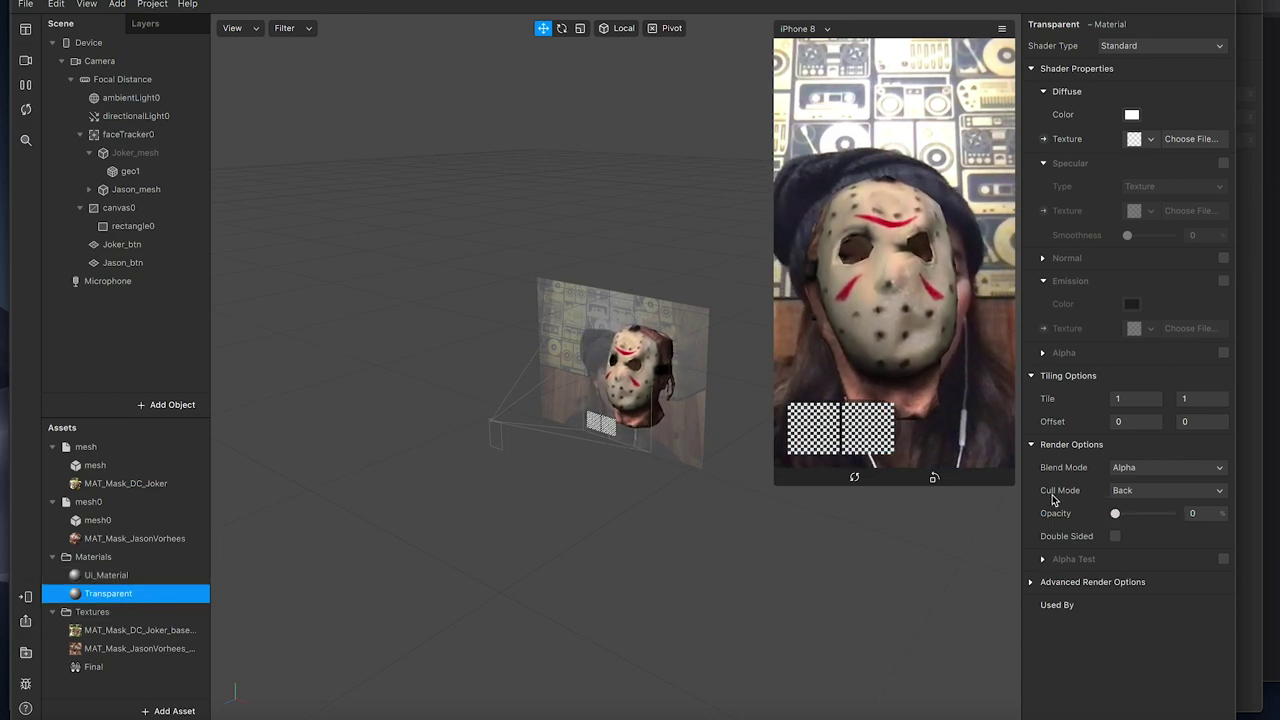
Assign the Transparent material to the Joker_btn plane.
click(137, 250)
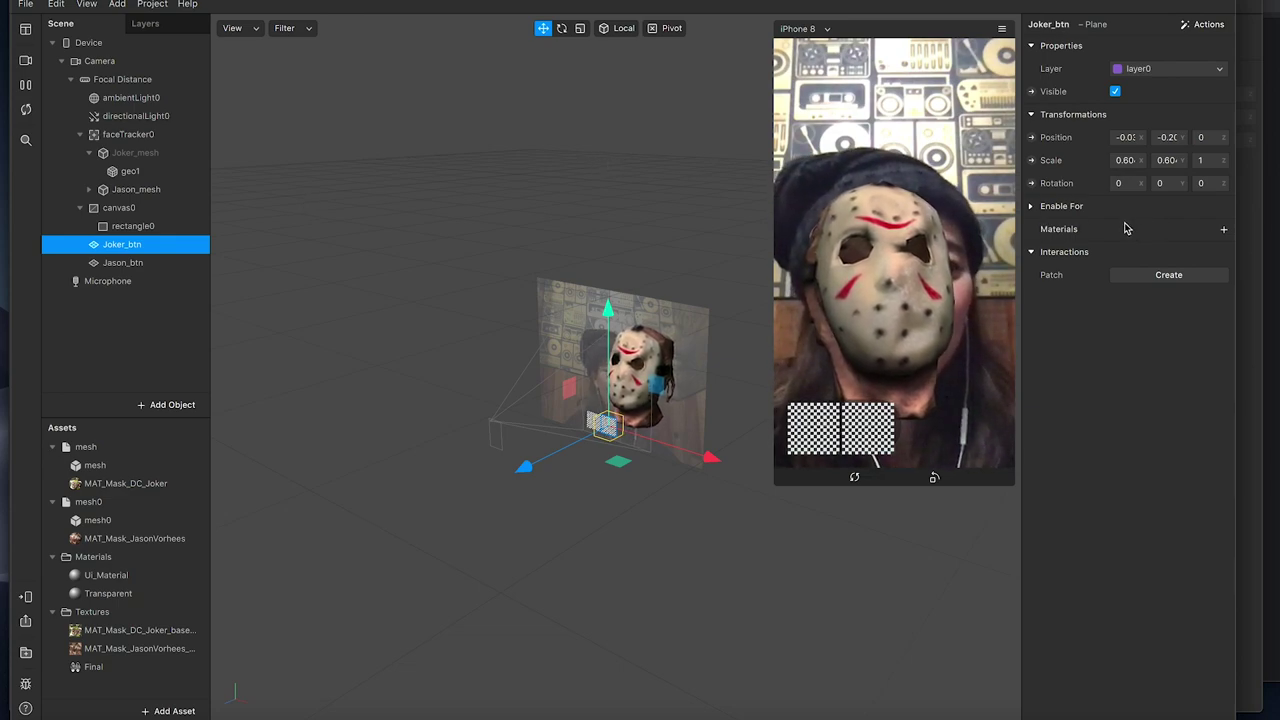
click(1226, 233)
click(1190, 316)
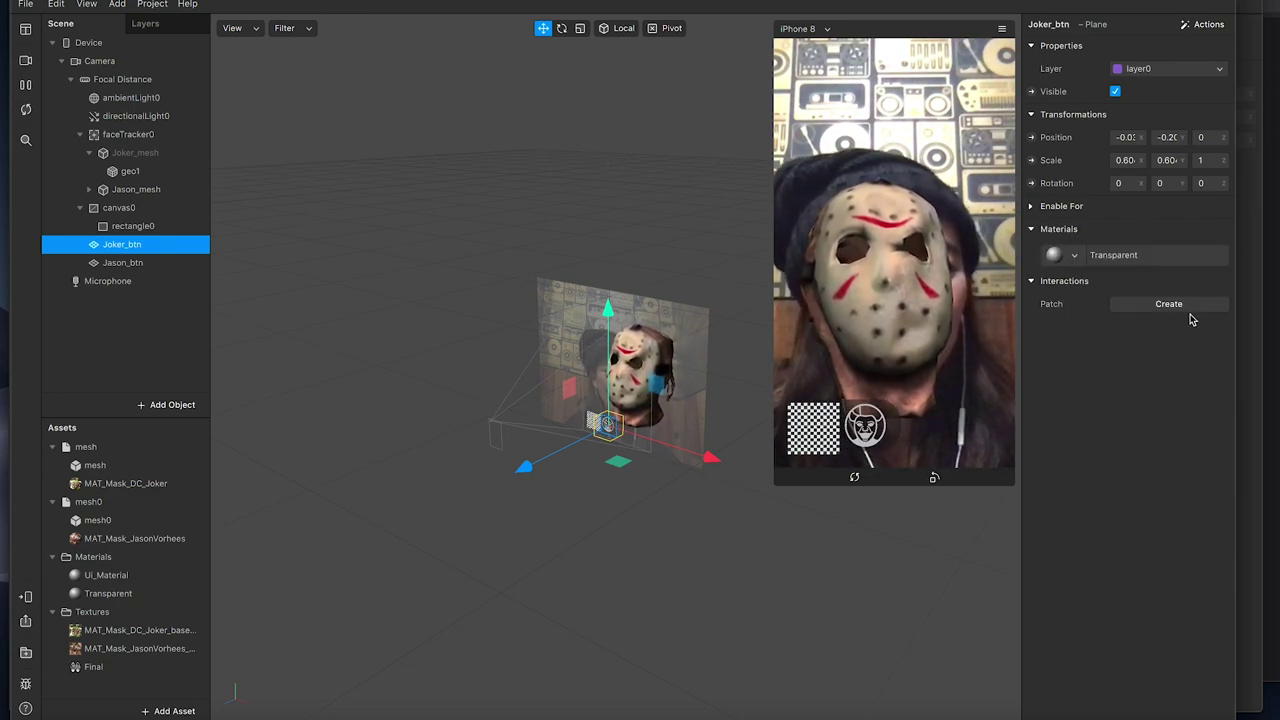
Assign the Transparent material to the Jason_btn plane.
click(160, 263)
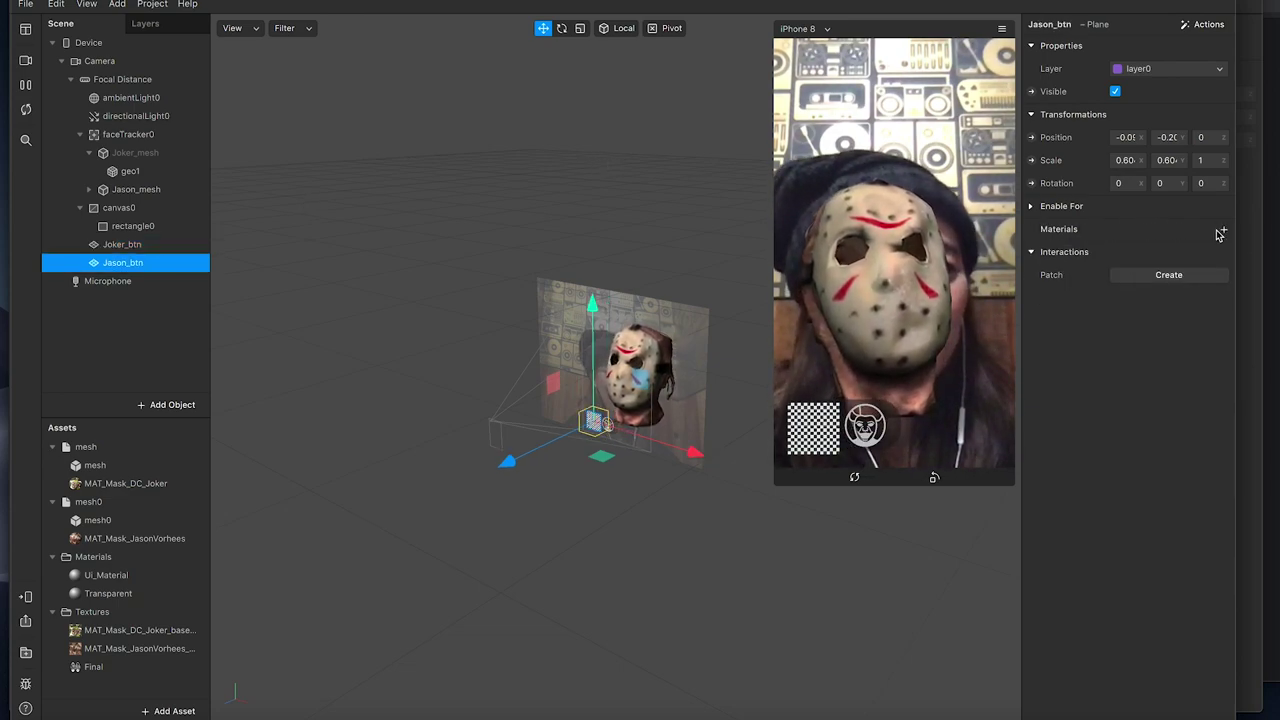
click(1220, 233)
click(1208, 314)
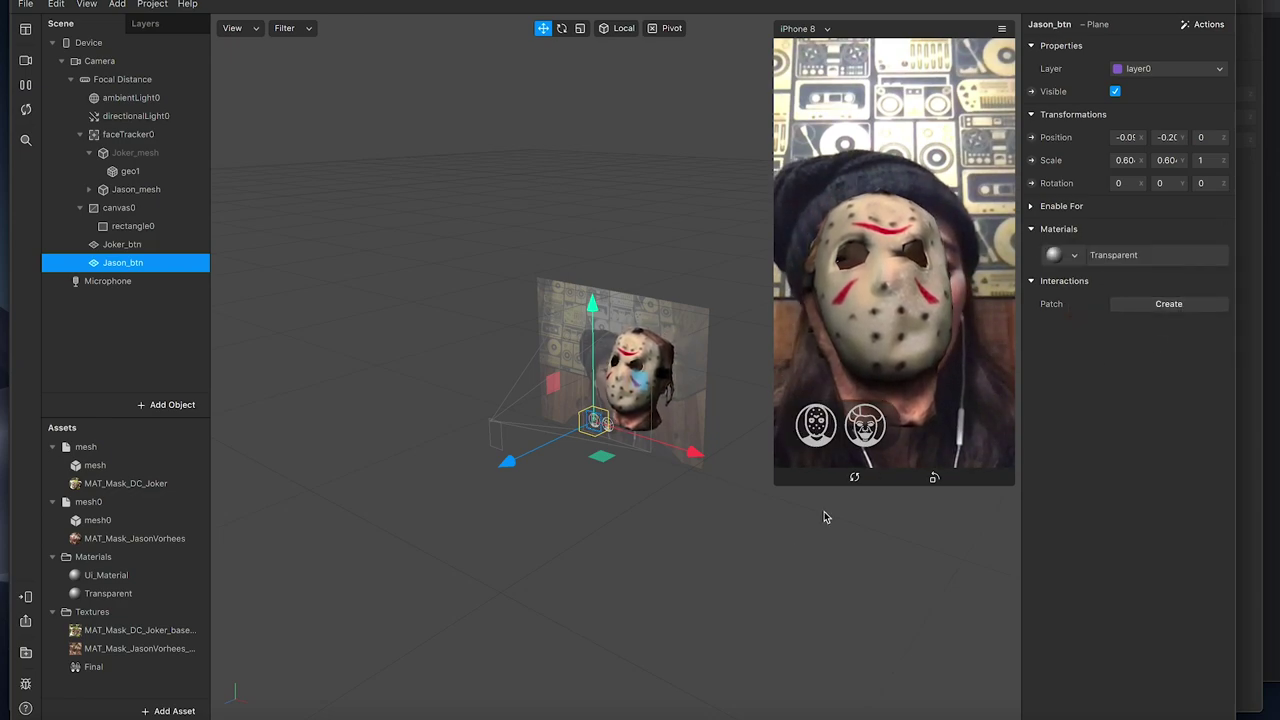
click(775, 547)
Create an Object Tap patch for Joker_btn and arrange both patches at the start of the graph.
click(166, 247)
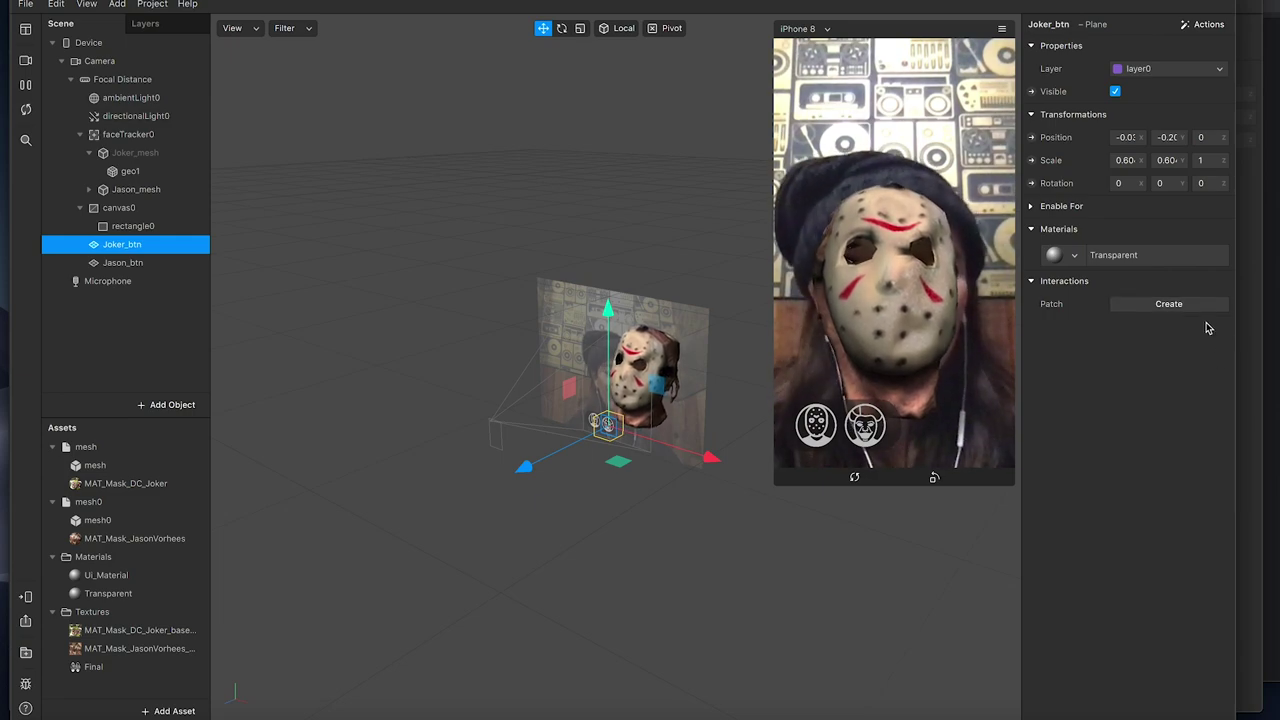
click(1210, 309)
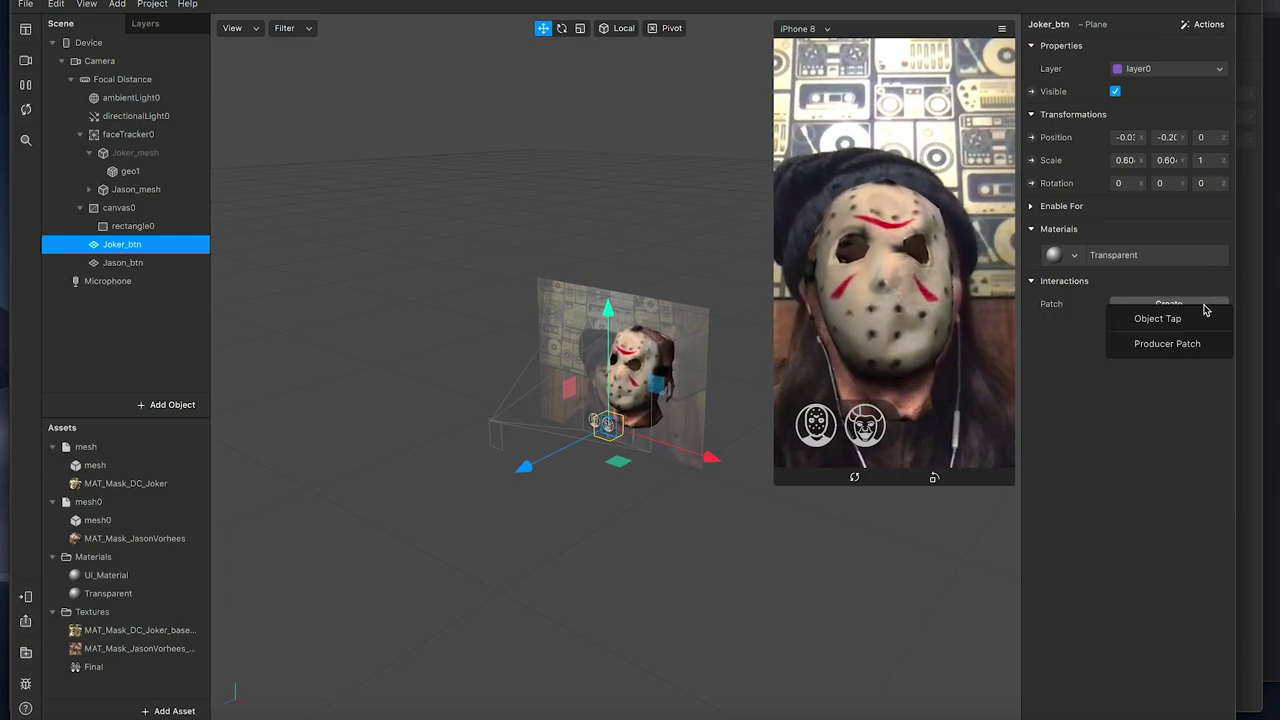
click(1158, 318)
click(510, 541)
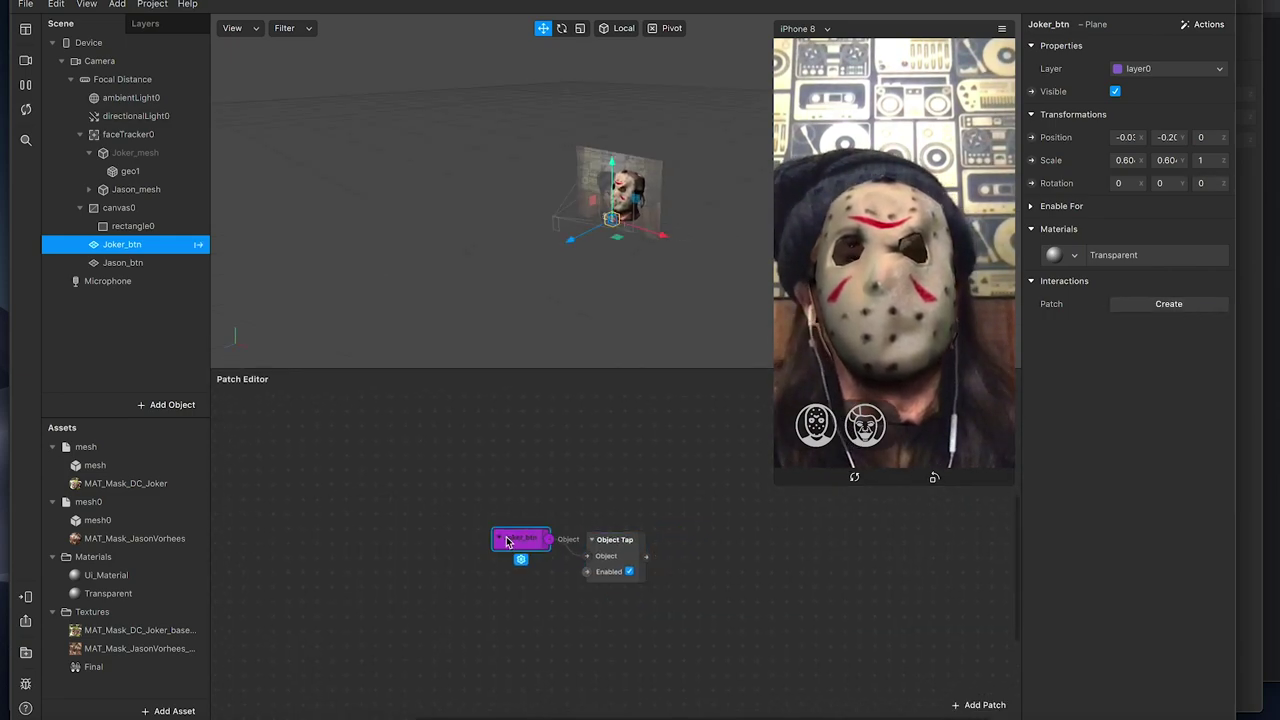
drag(510, 541, 290, 481)
drag(622, 542, 421, 447)
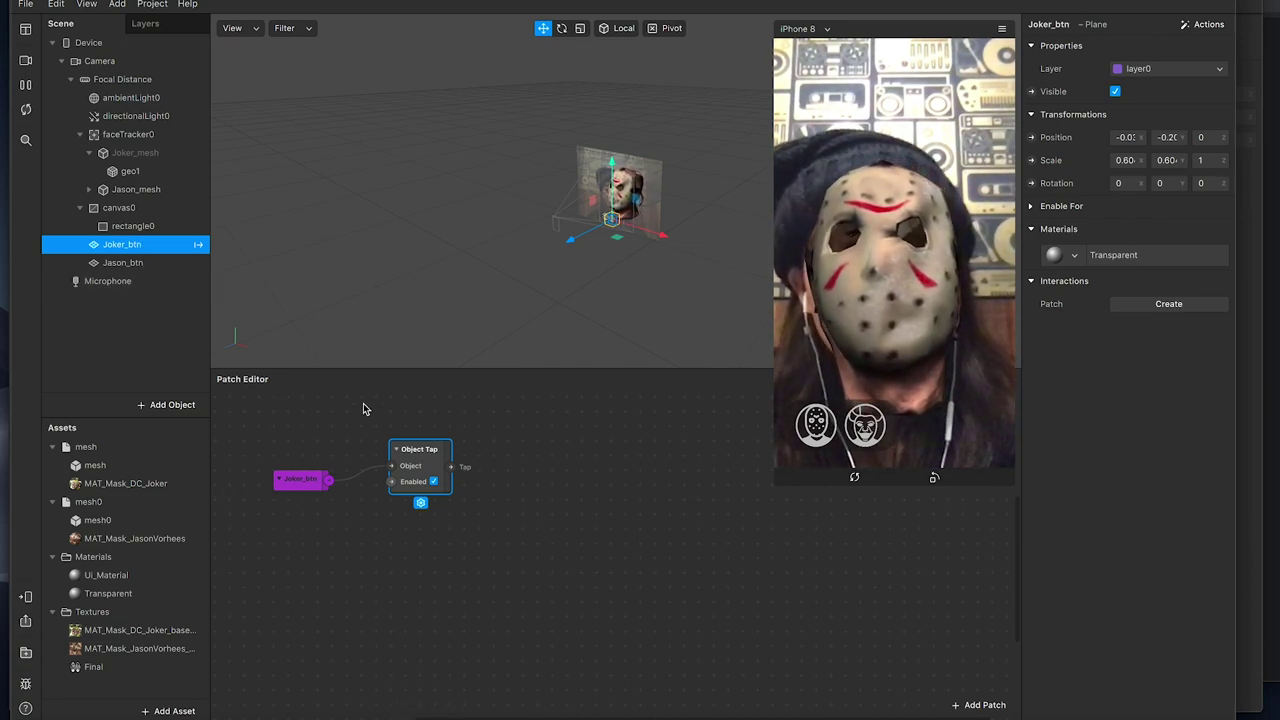
click(300, 486)
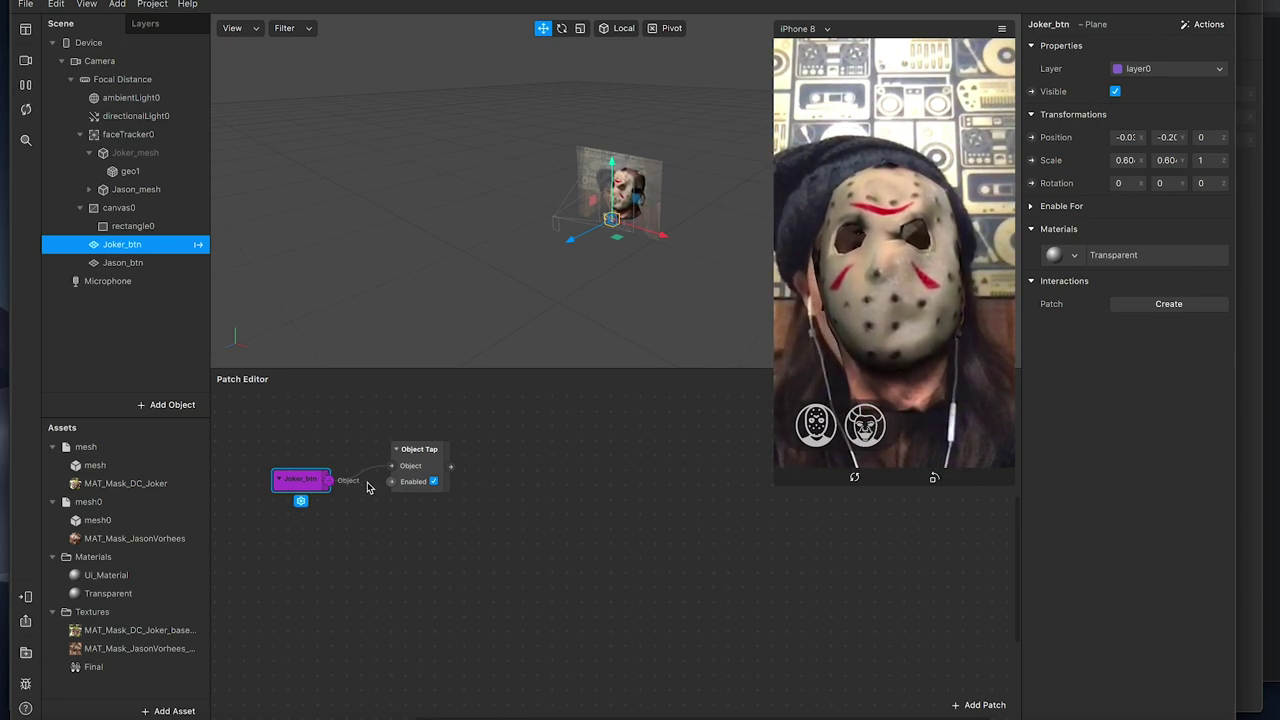
Add a Switch patch and place it beside the Joker_btn Object Tap patch.
double_click(505, 464)
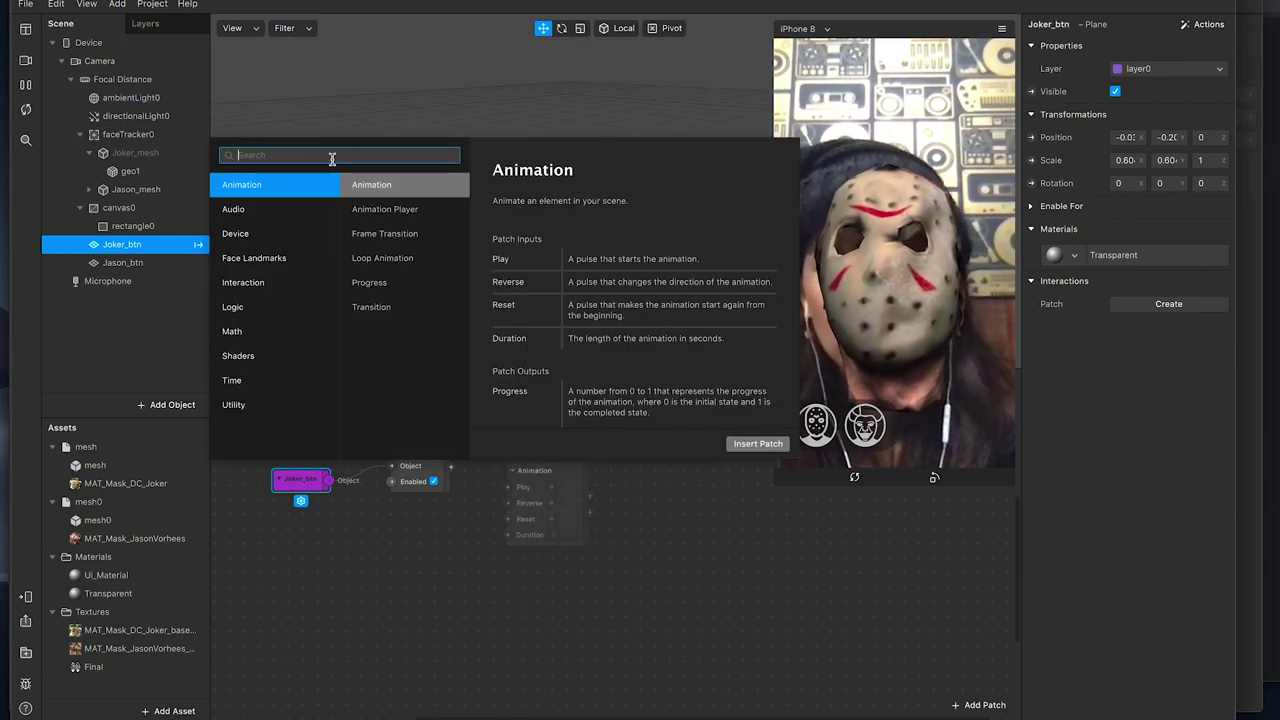
text(switch)
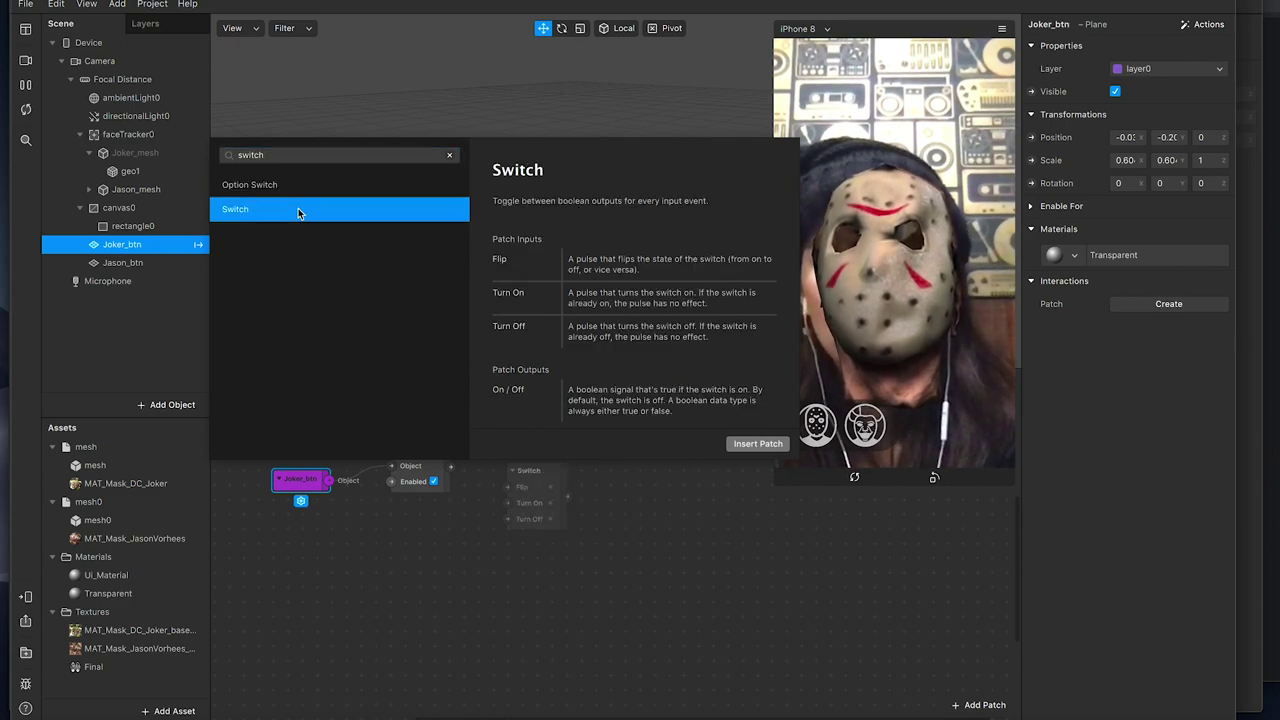
click(758, 443)
click(548, 451)
drag(548, 451, 548, 426)
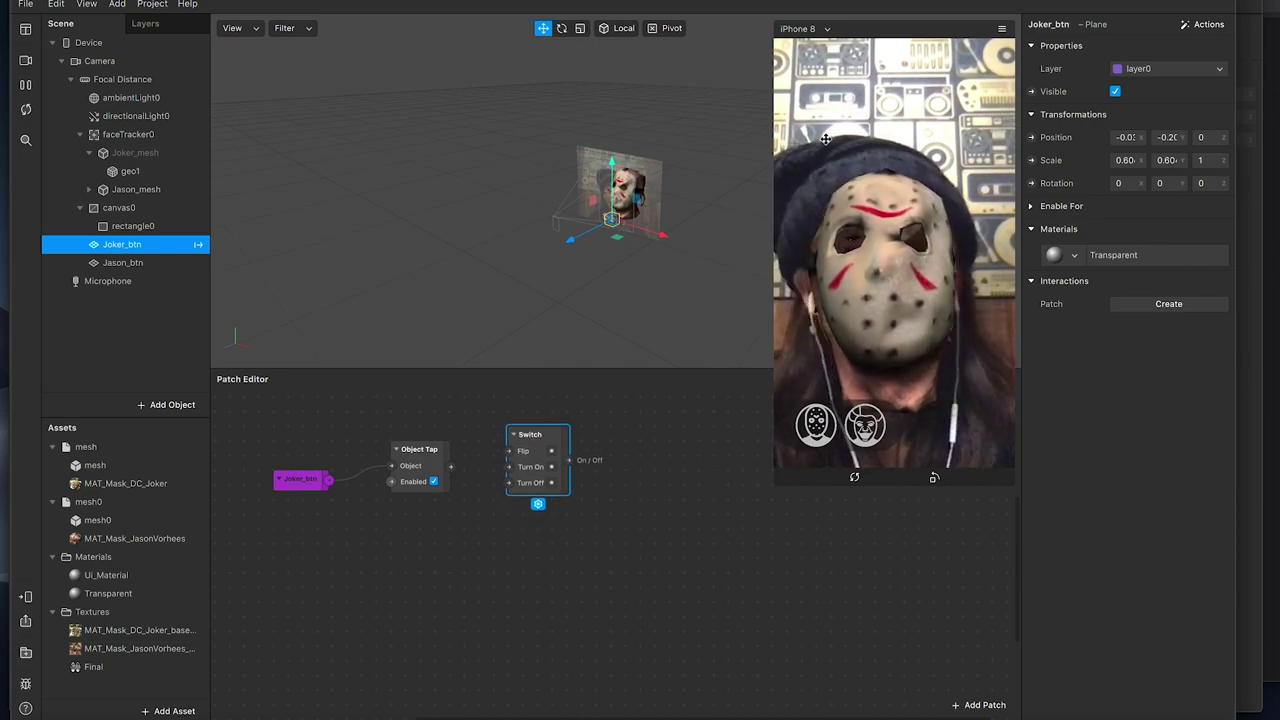
Create a patch for Joker_mesh's Visible property and line it up after the Switch patch.
click(165, 156)
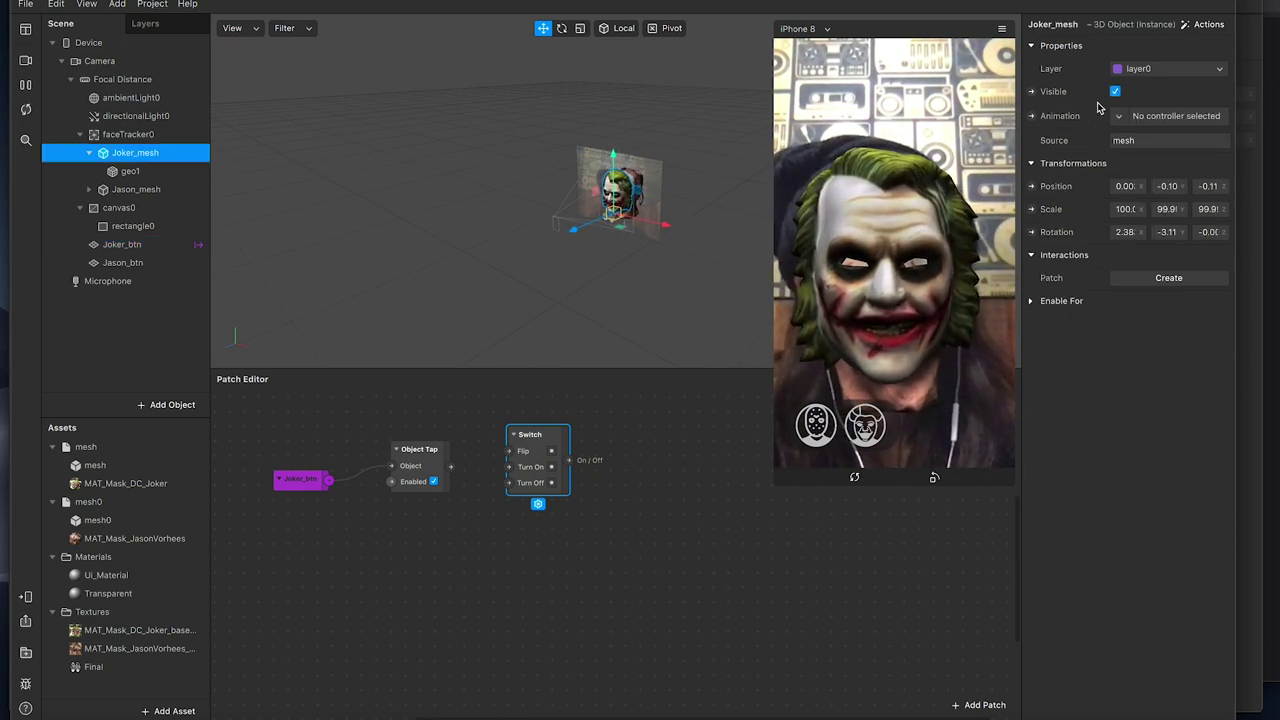
click(1031, 92)
drag(641, 574, 648, 455)
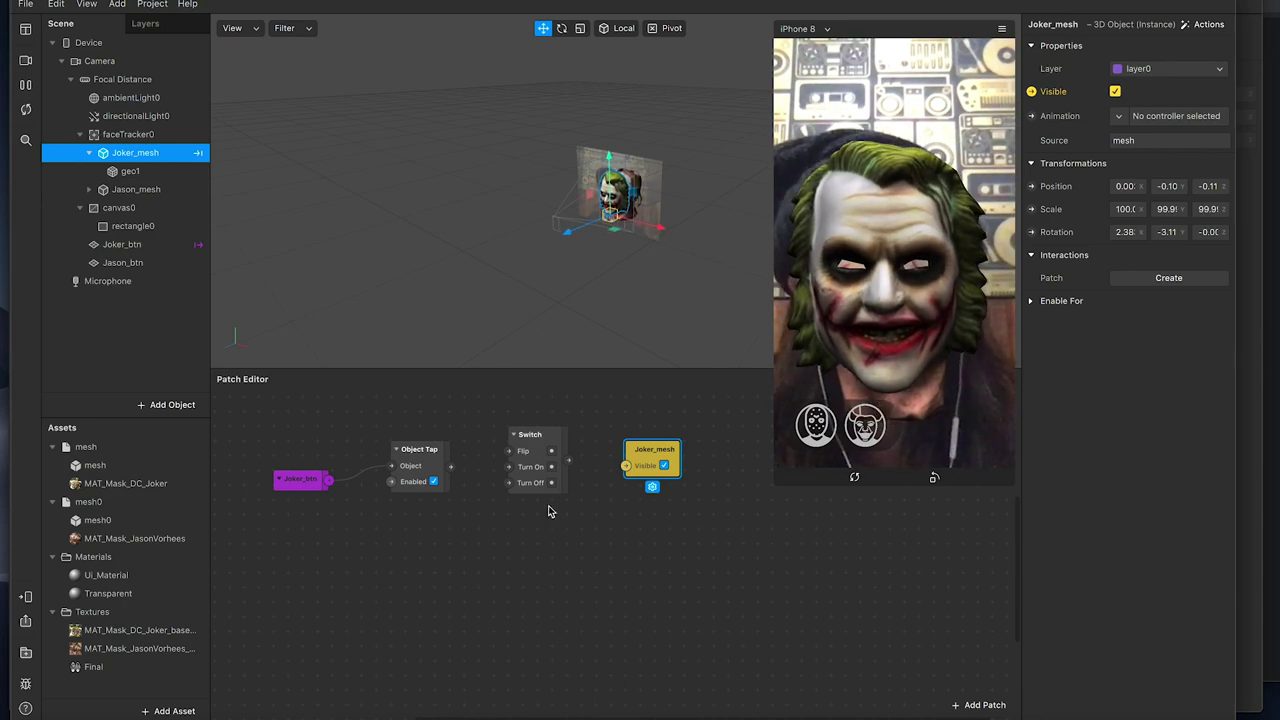
click(497, 558)
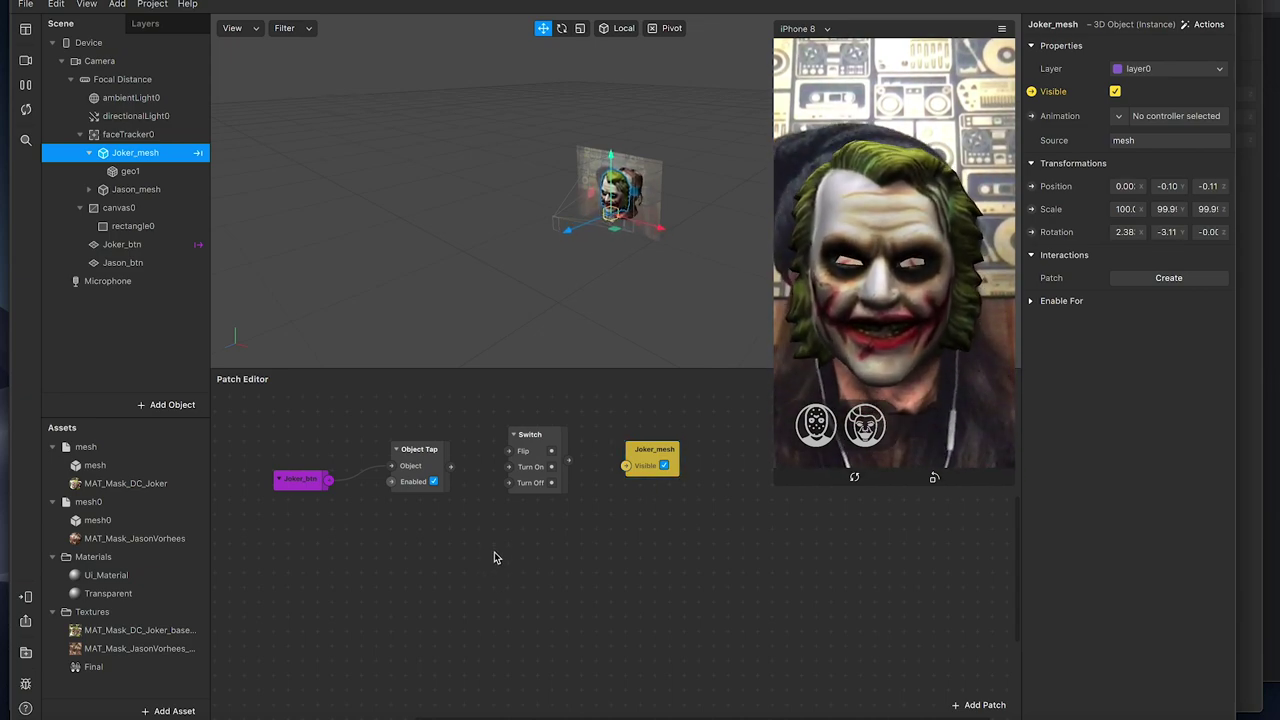
click(538, 438)
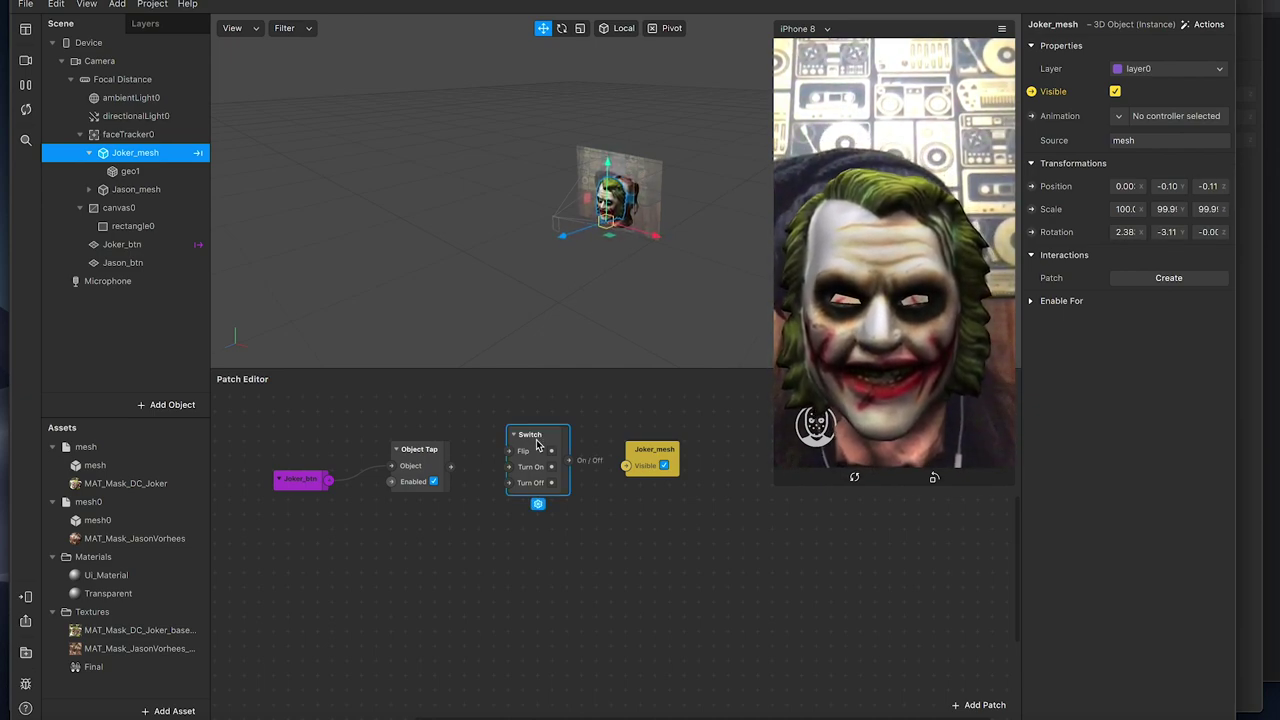
drag(670, 452, 670, 428)
click(490, 583)
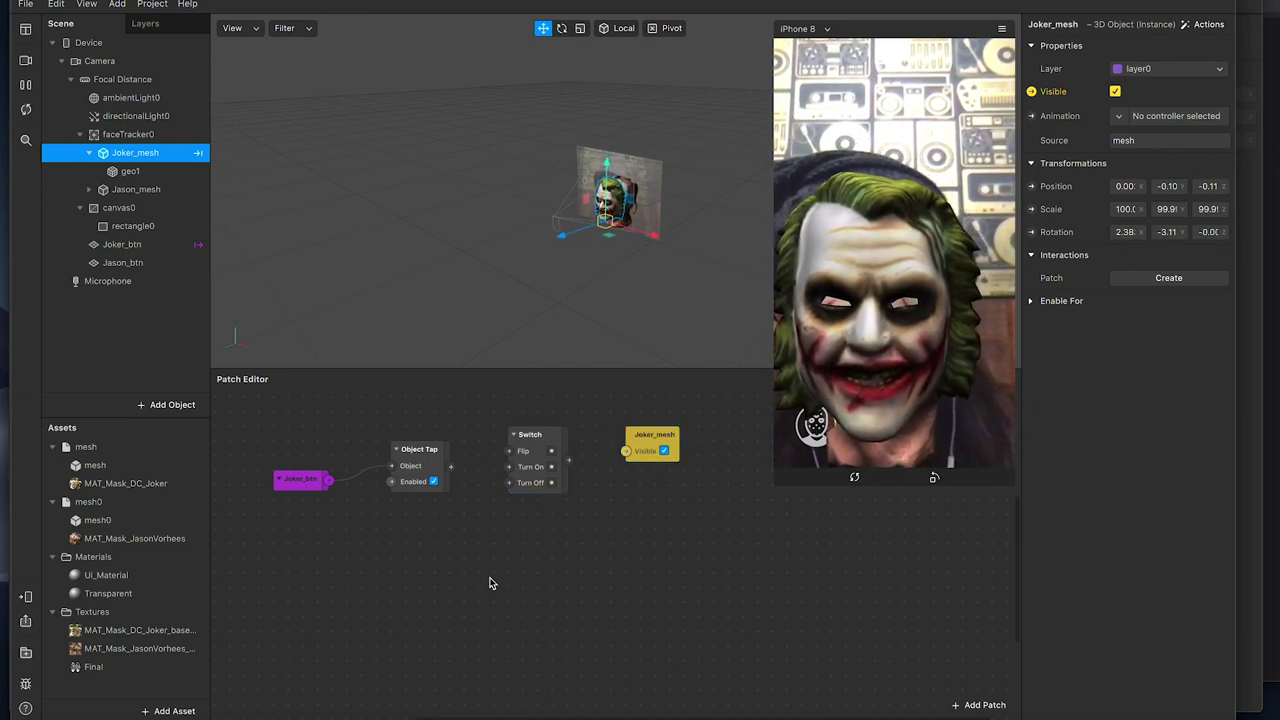
Connect the Joker_btn Object Tap output to the Switch's Turn On input and the Switch output to Joker_mesh's Visible input.
drag(451, 467, 509, 467)
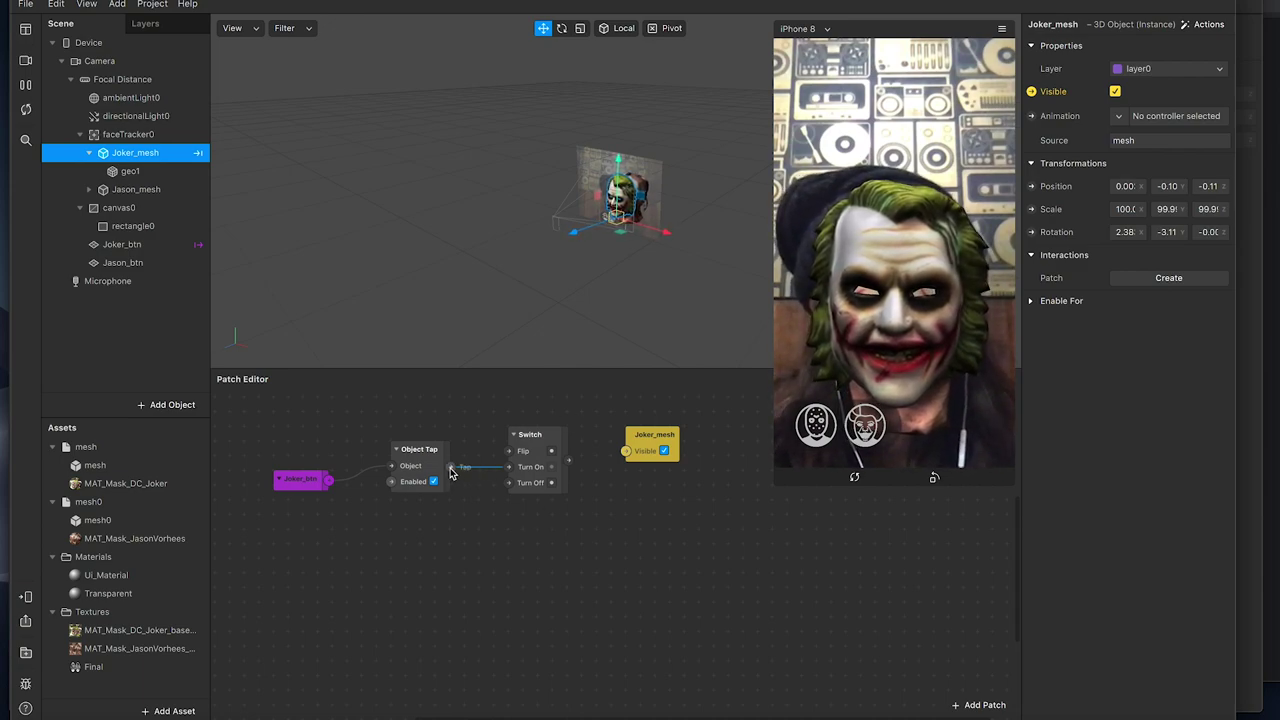
drag(569, 461, 626, 454)
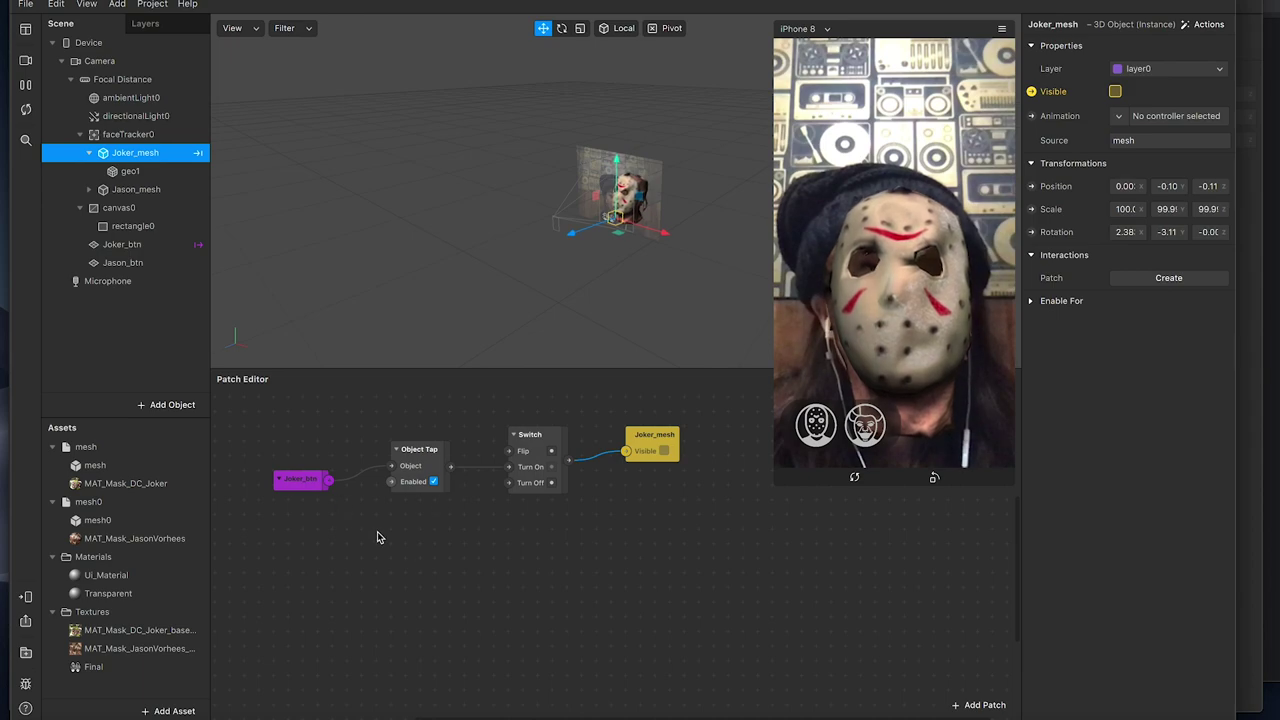
Create an Object Tap patch for Jason_btn and arrange both patches below the Joker row.
click(126, 262)
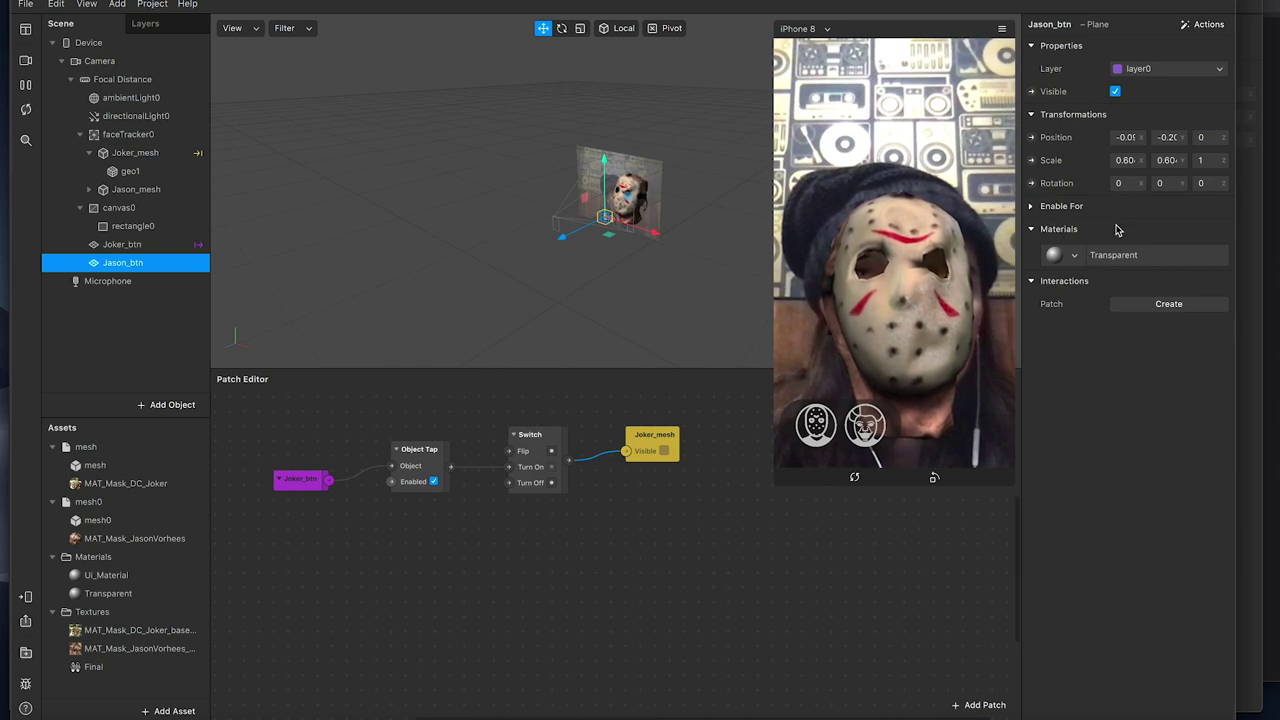
click(1137, 303)
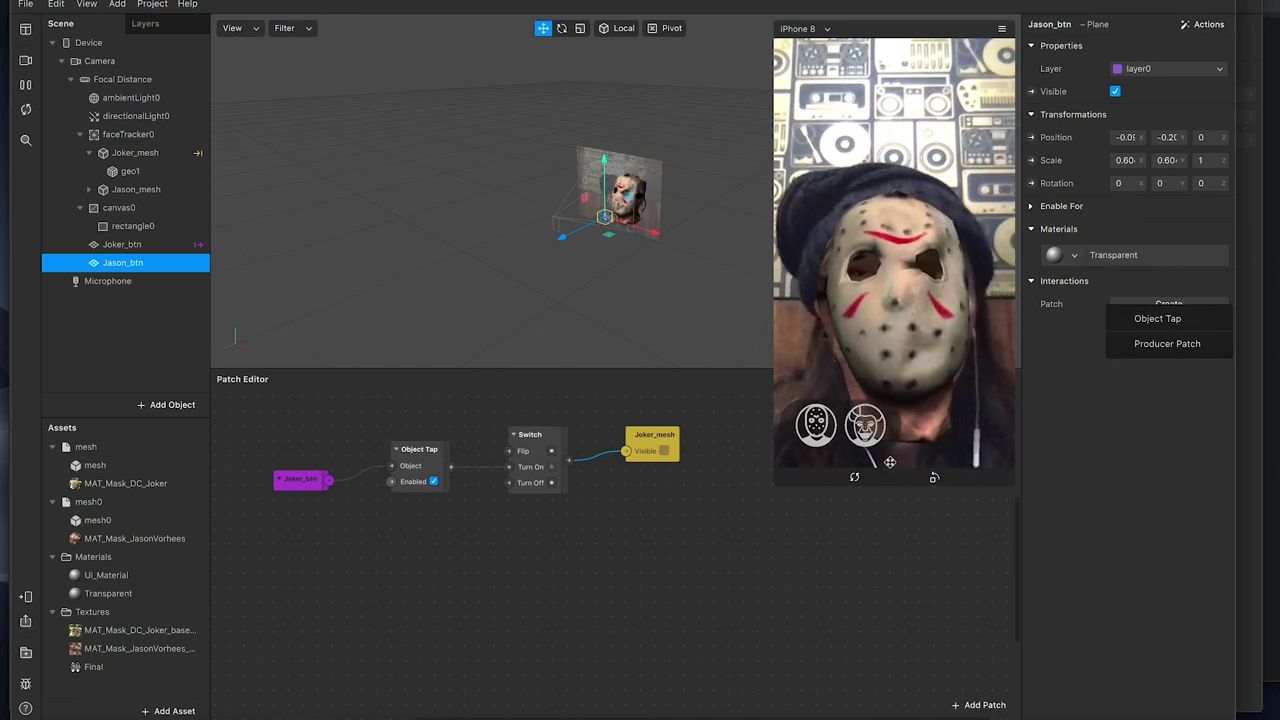
click(1189, 320)
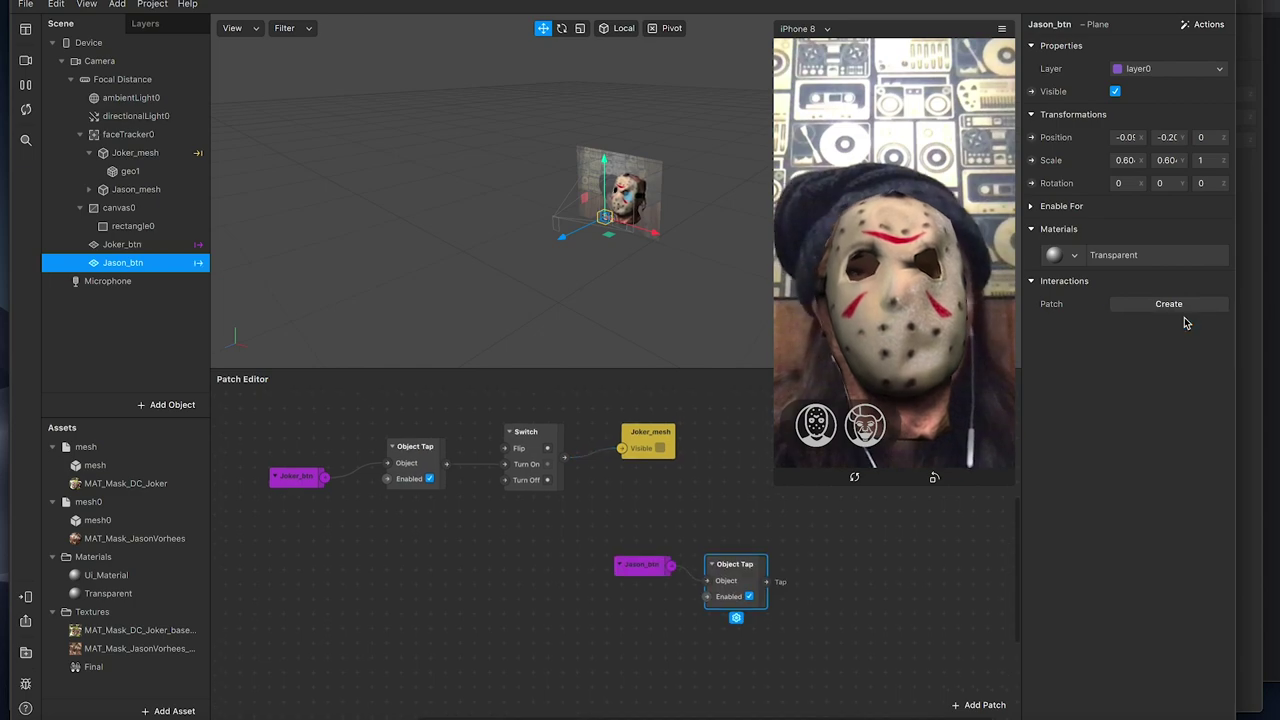
drag(608, 536, 260, 526)
drag(698, 540, 386, 516)
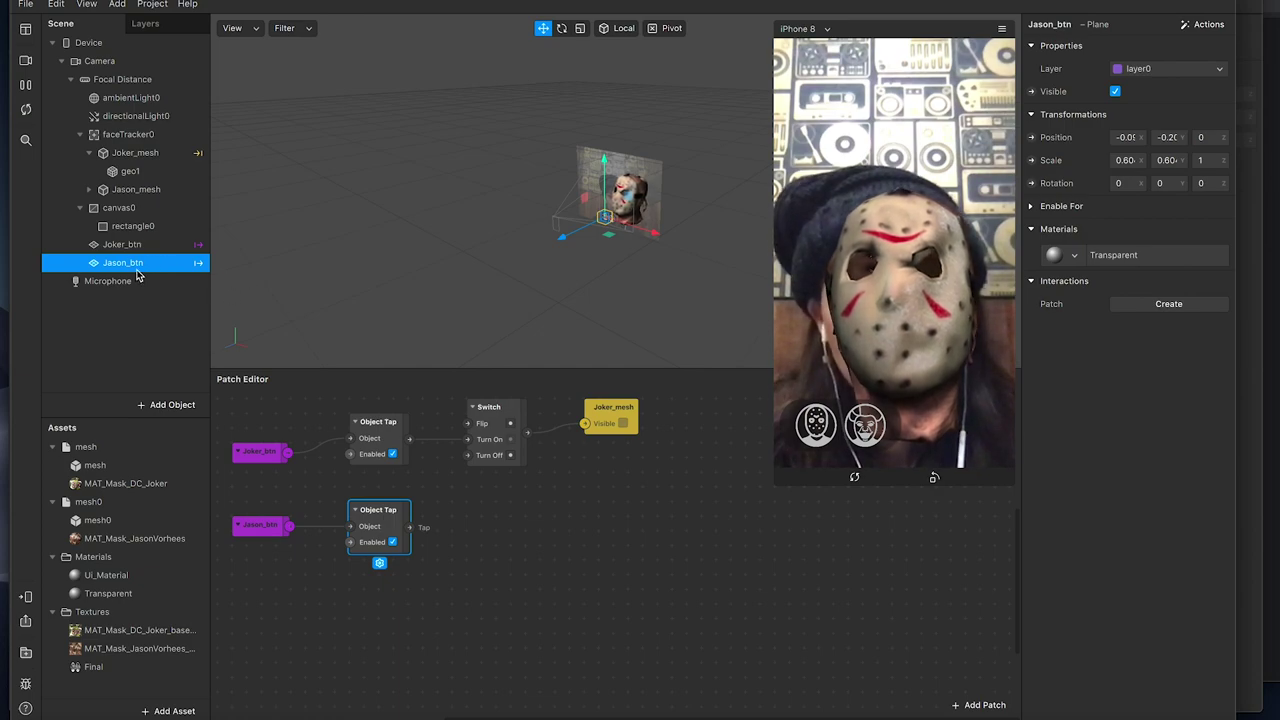
drag(652, 236, 614, 279)
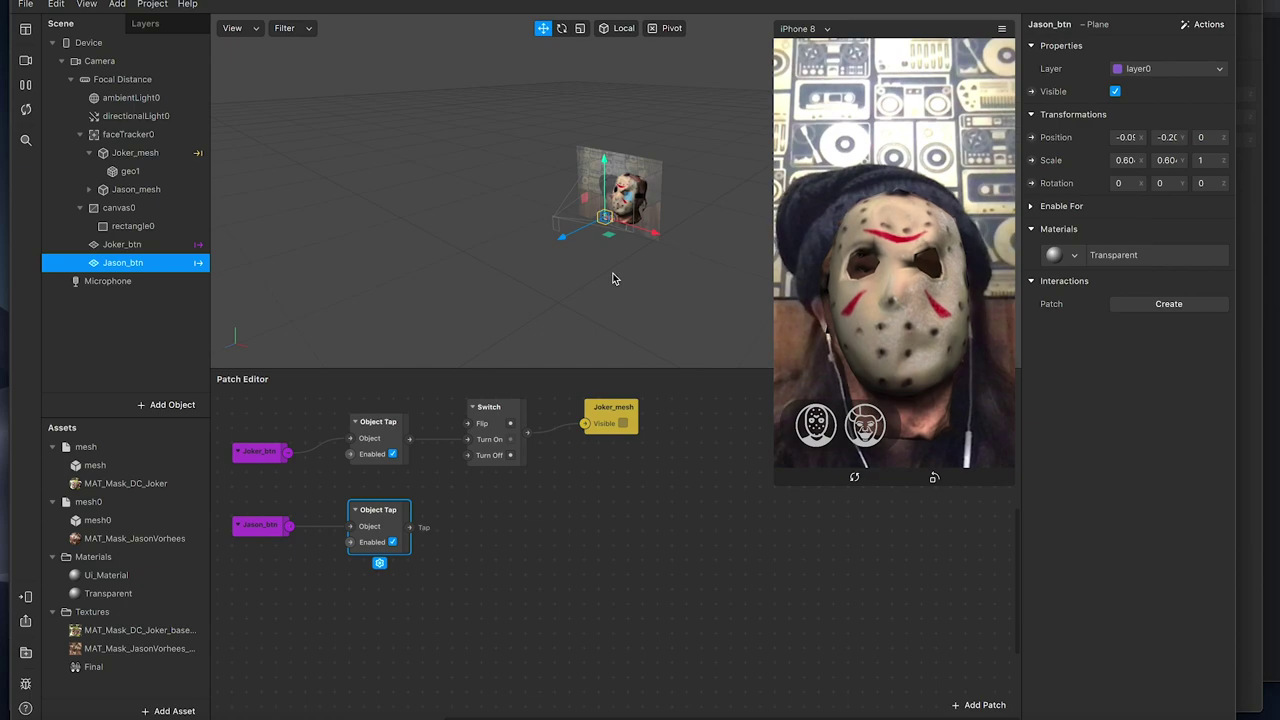
Add a second Switch patch below the first and connect the Jason_btn Object Tap output to its Turn On input.
click(443, 573)
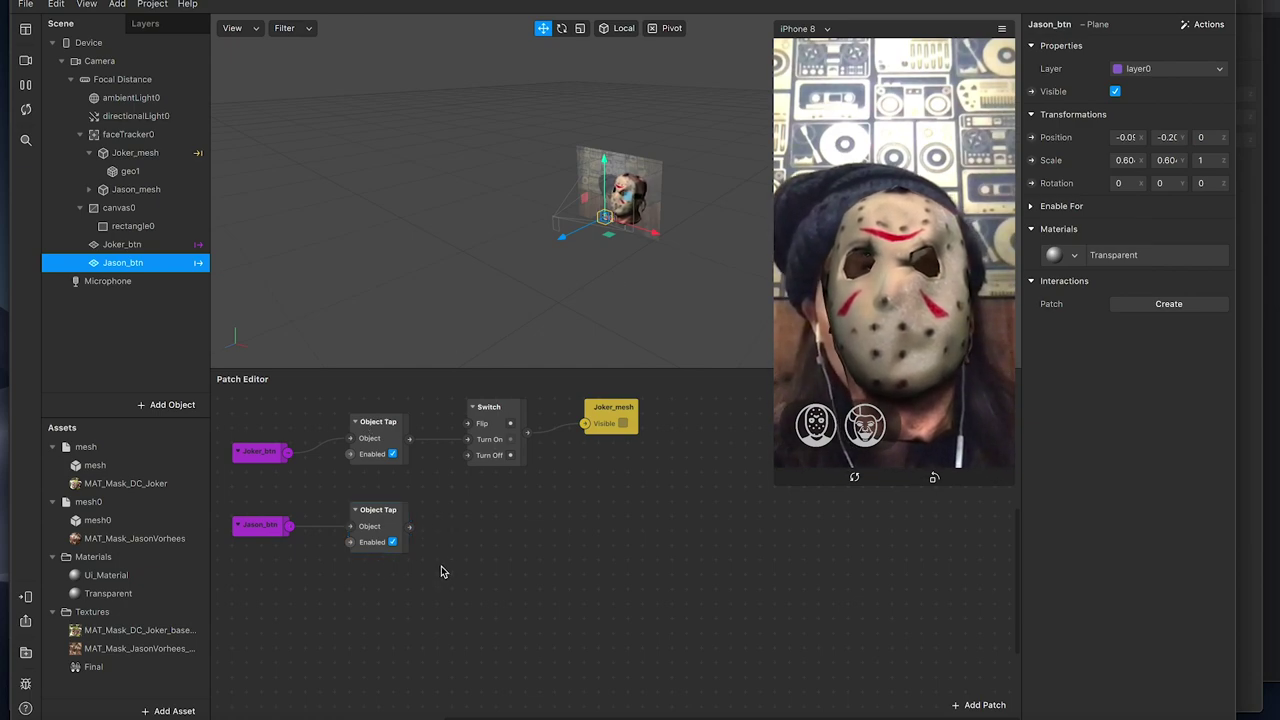
double_click(470, 565)
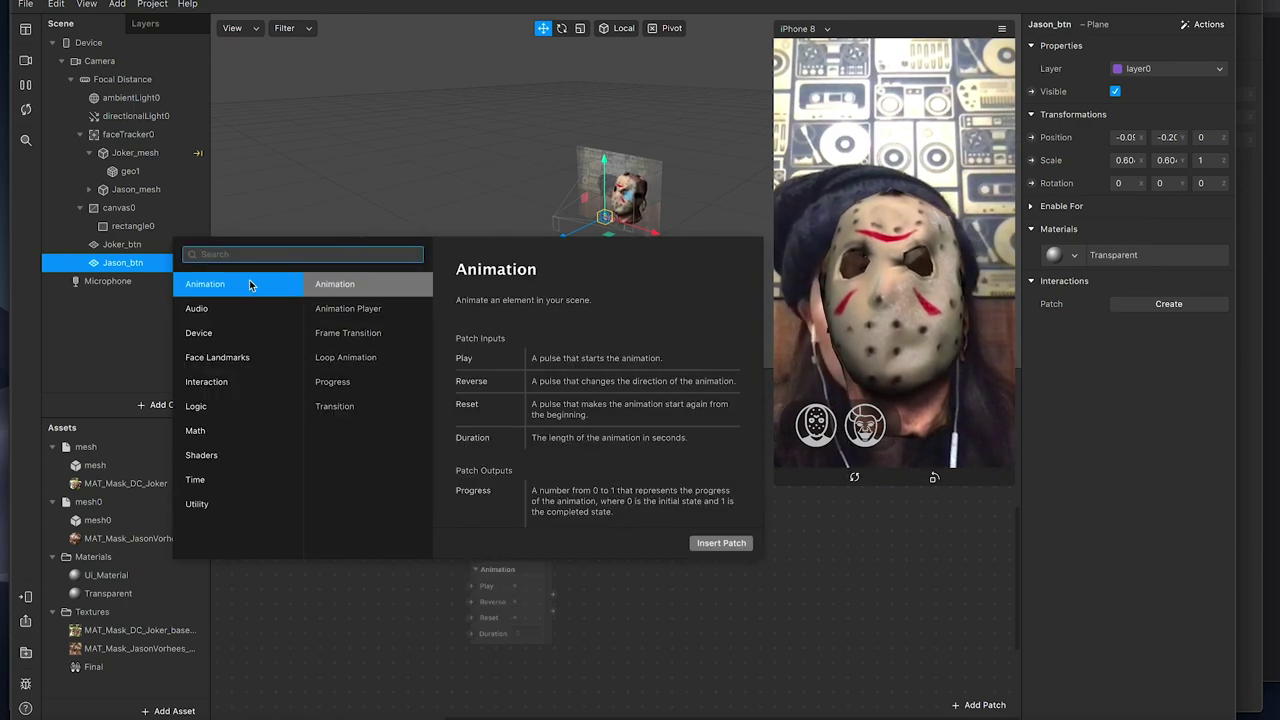
text(sw)
click(257, 314)
click(721, 543)
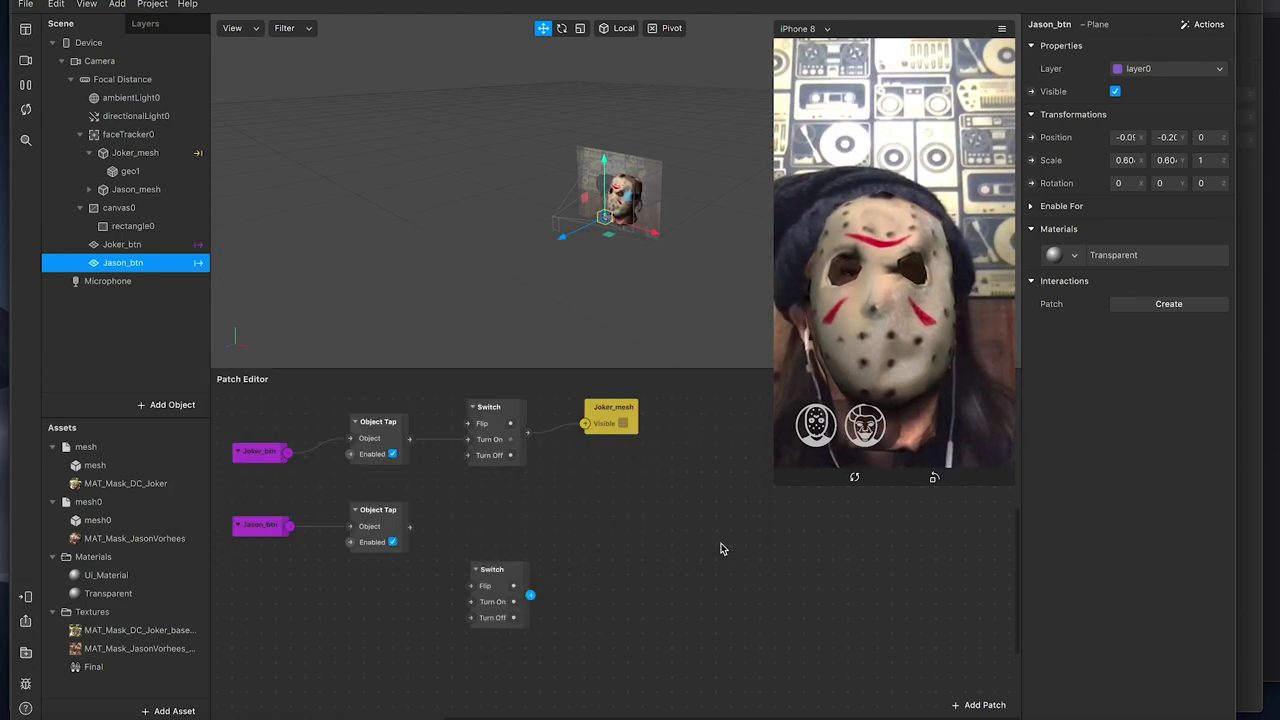
drag(495, 570, 490, 509)
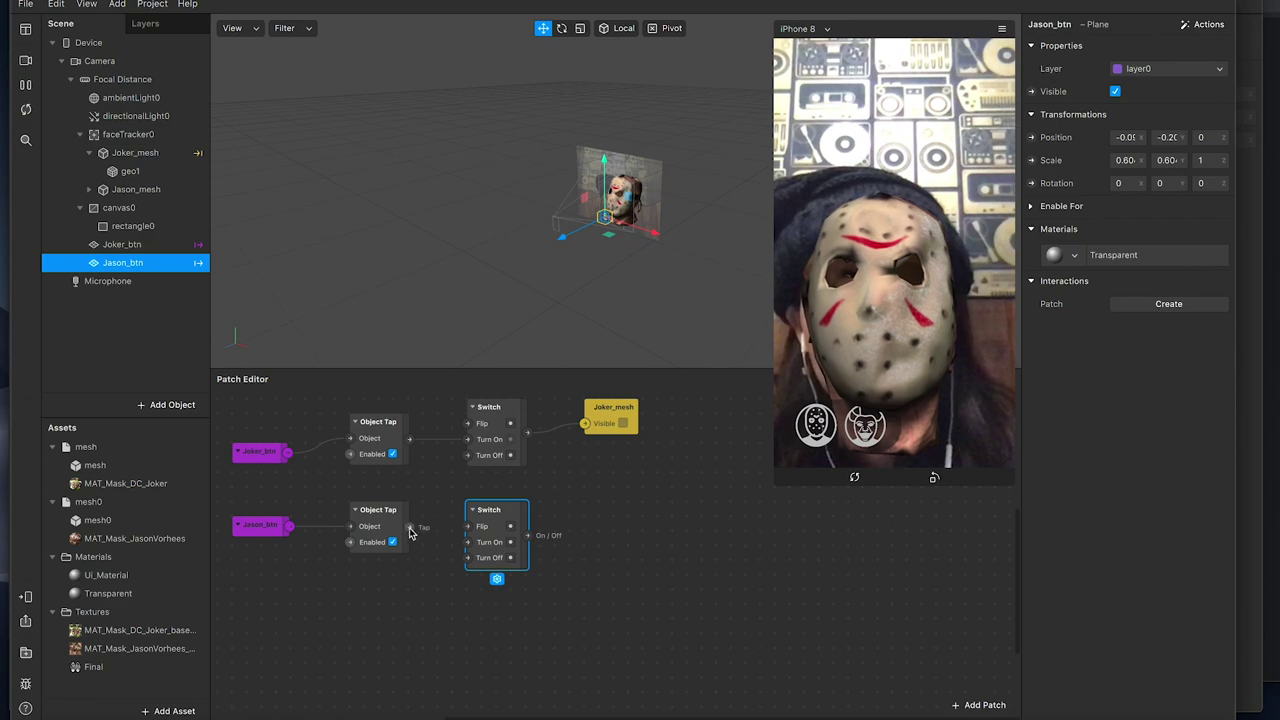
drag(410, 531, 468, 542)
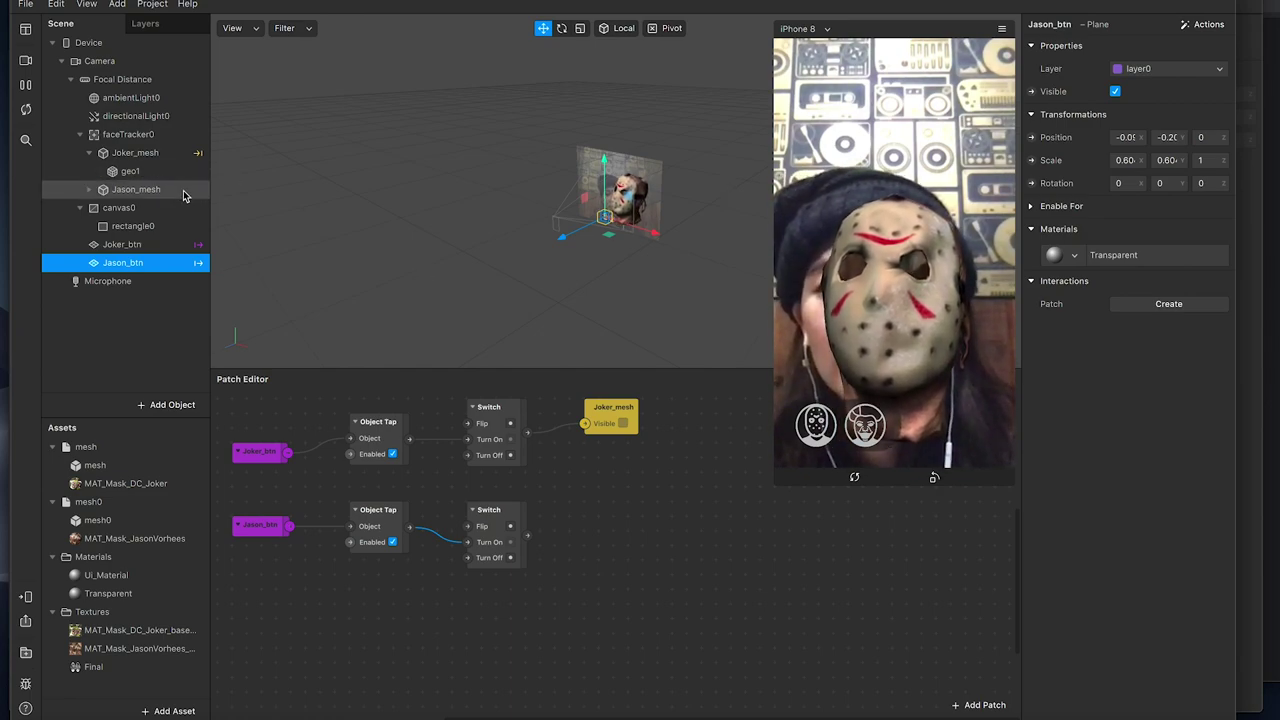
Create a patch for Jason_mesh's Visible property and connect the second Switch's output to it.
click(193, 192)
click(1031, 91)
drag(621, 538, 607, 518)
drag(527, 535, 593, 543)
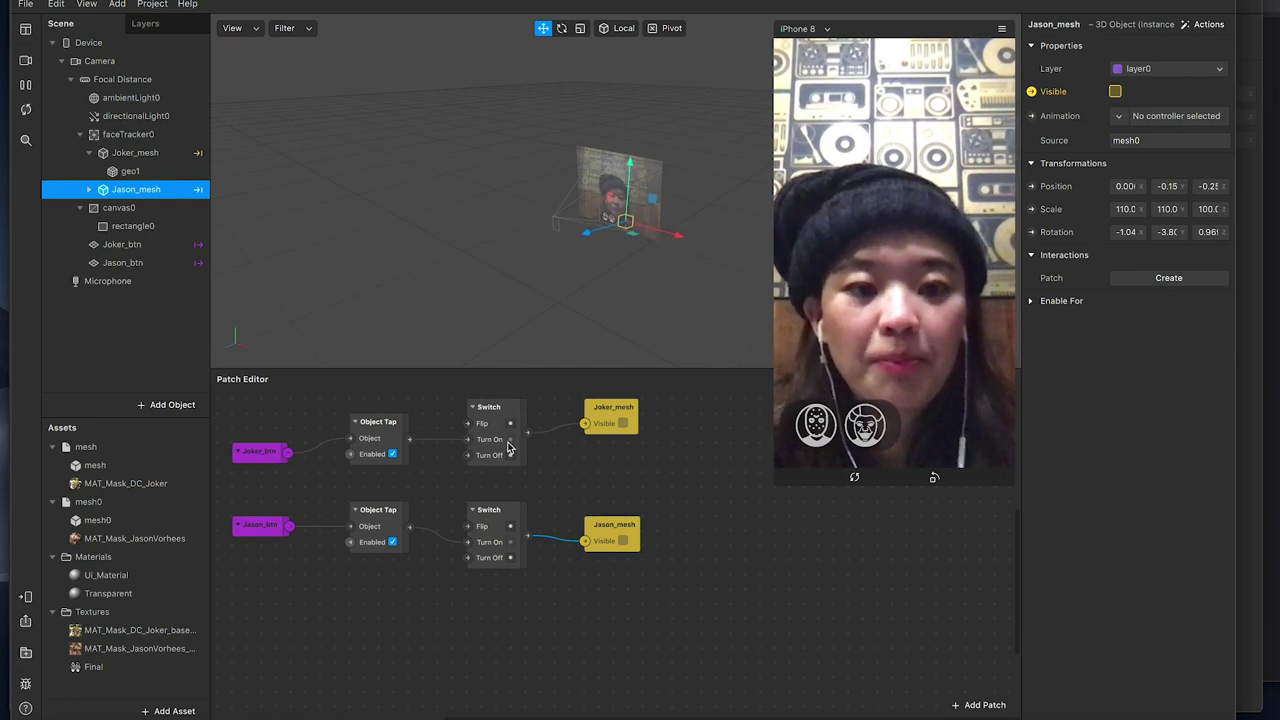
Cross-connect the taps: Joker_btn's Object Tap to the Jason Switch's Turn Off, and Jason_btn's Object Tap to the Joker Switch's Turn Off.
click(261, 456)
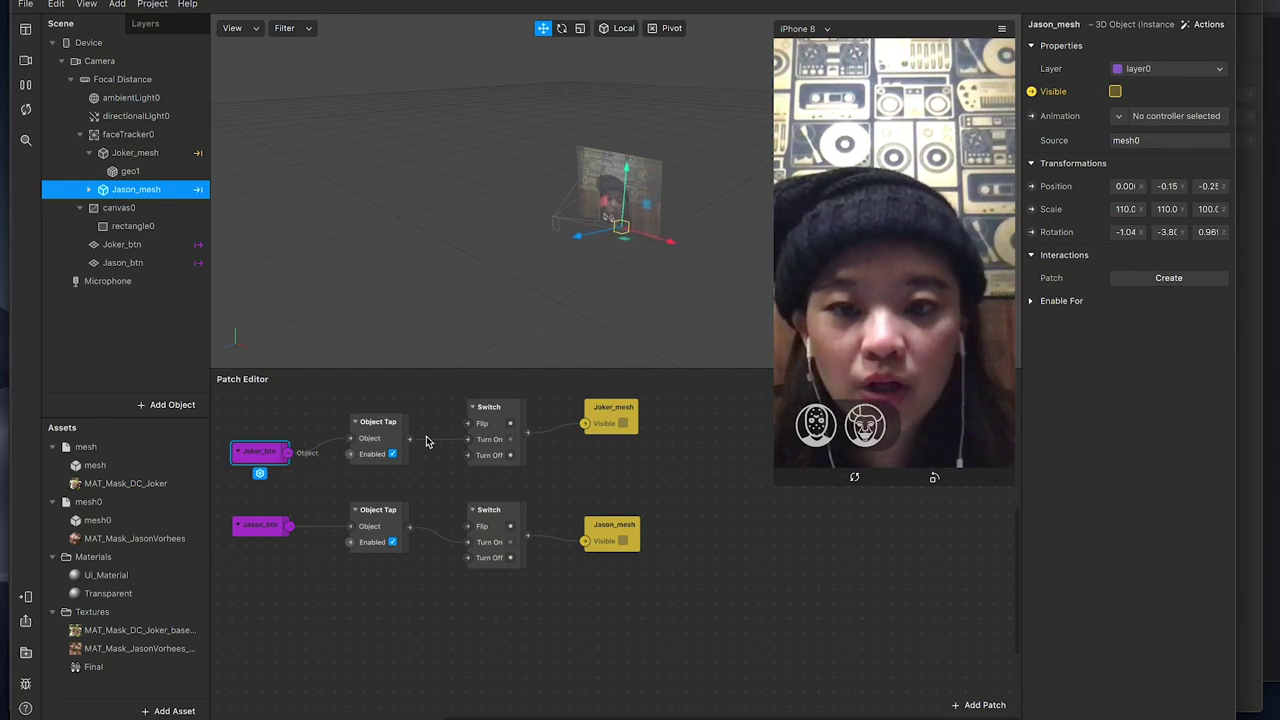
drag(409, 438, 466, 558)
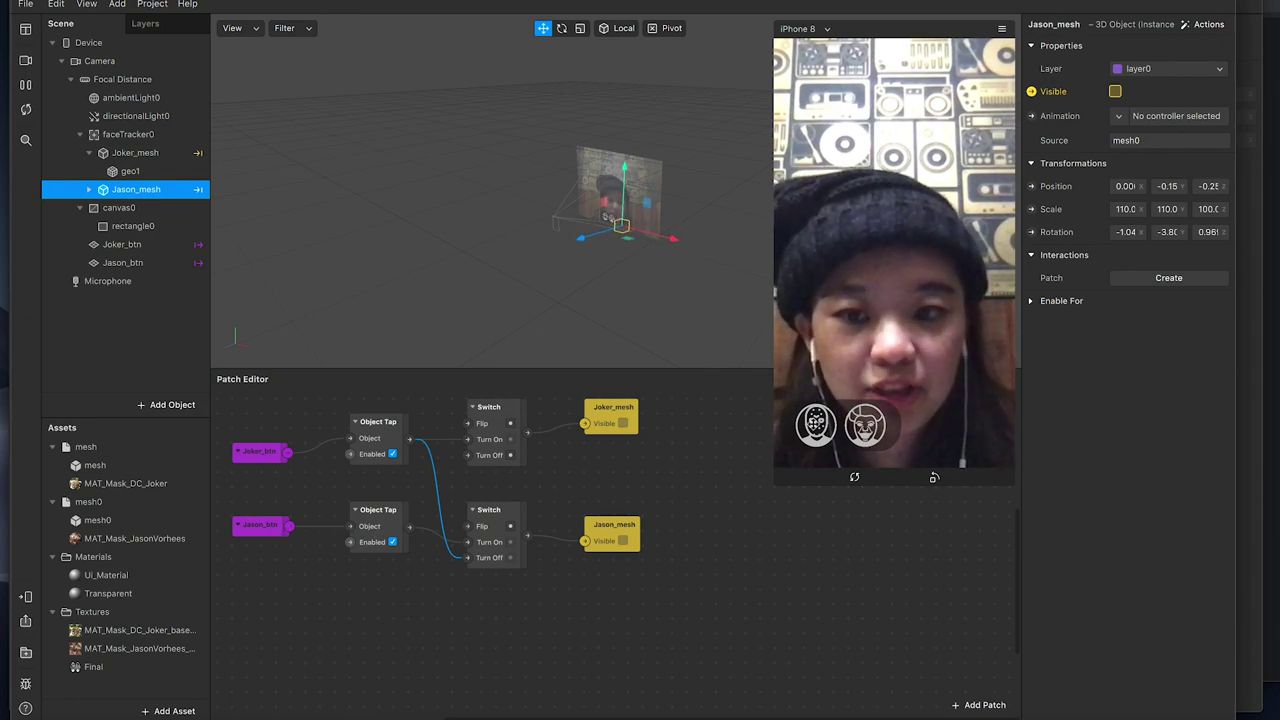
drag(418, 528, 472, 457)
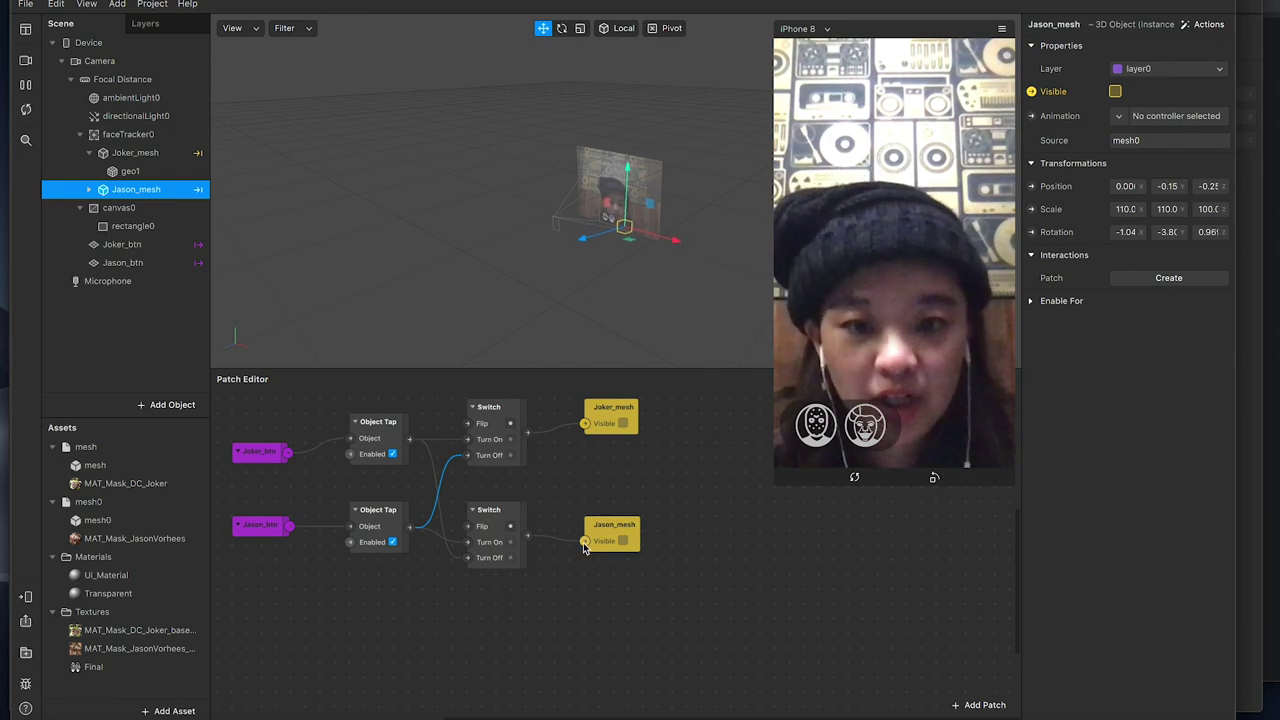
click(580, 597)
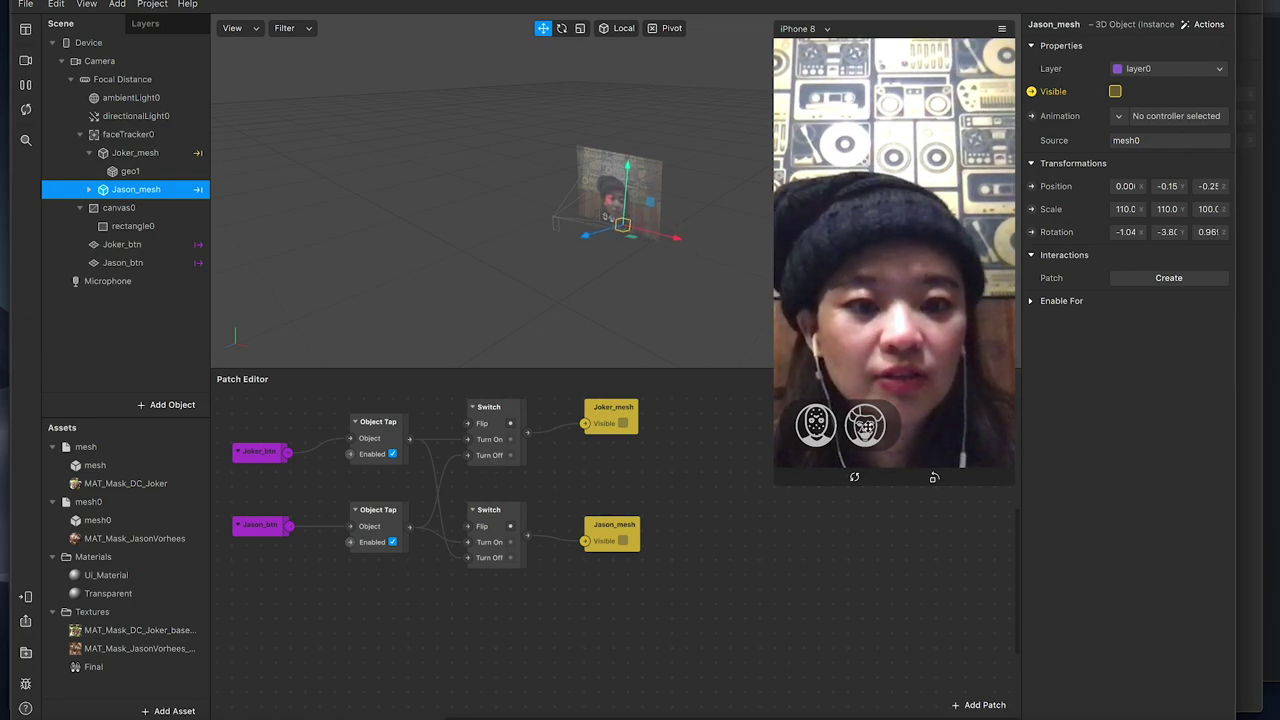
Test the Joker icon with simulated touch in the device preview and enlarge the preview.
click(1002, 28)
click(1028, 55)
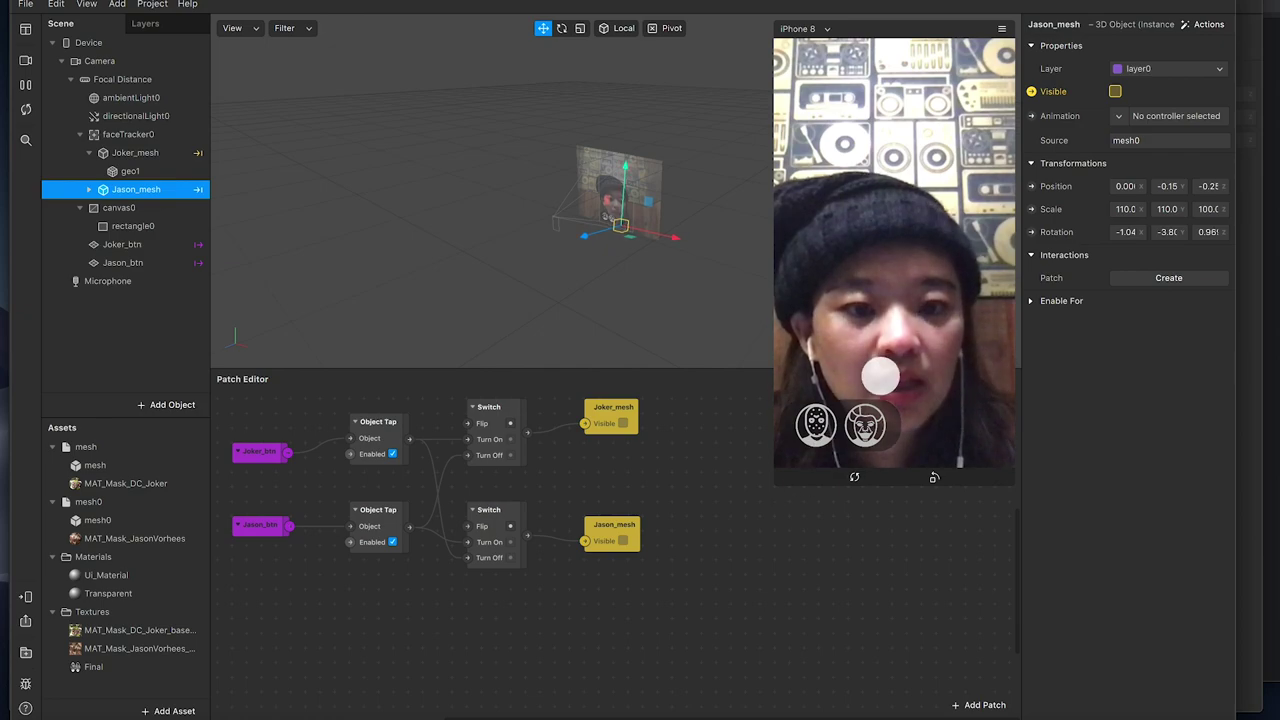
click(862, 428)
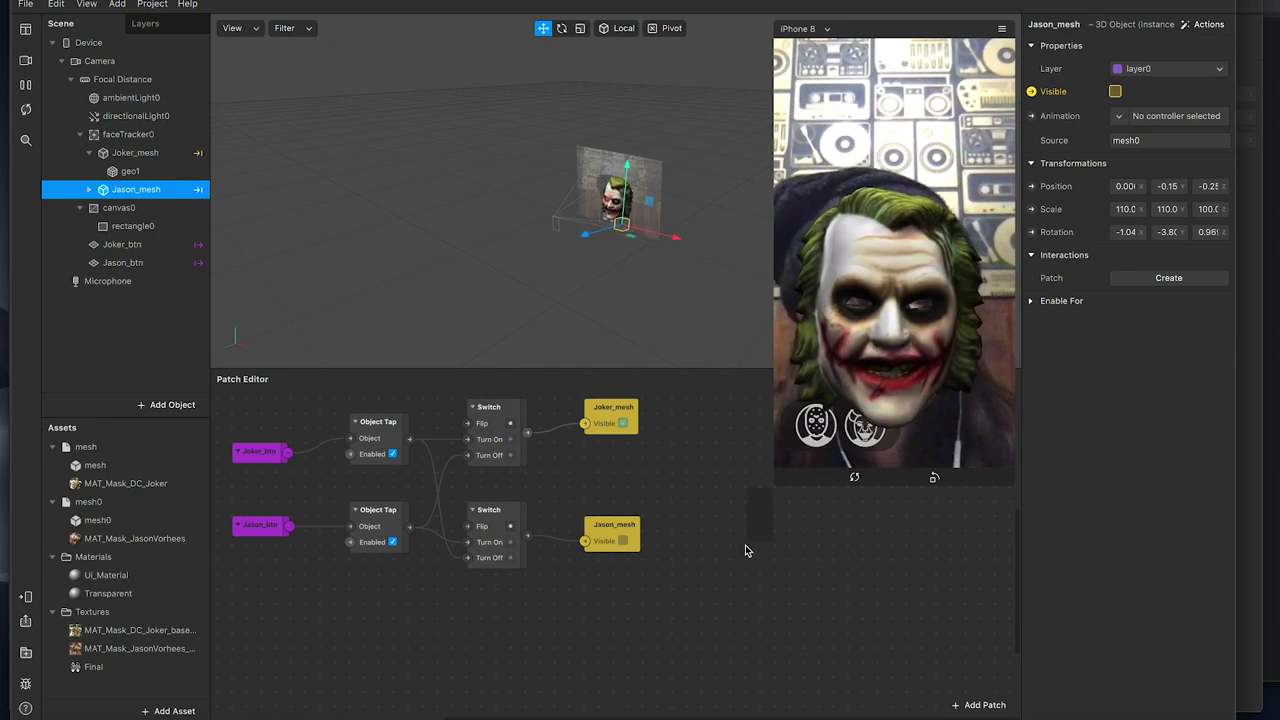
drag(773, 486, 628, 716)
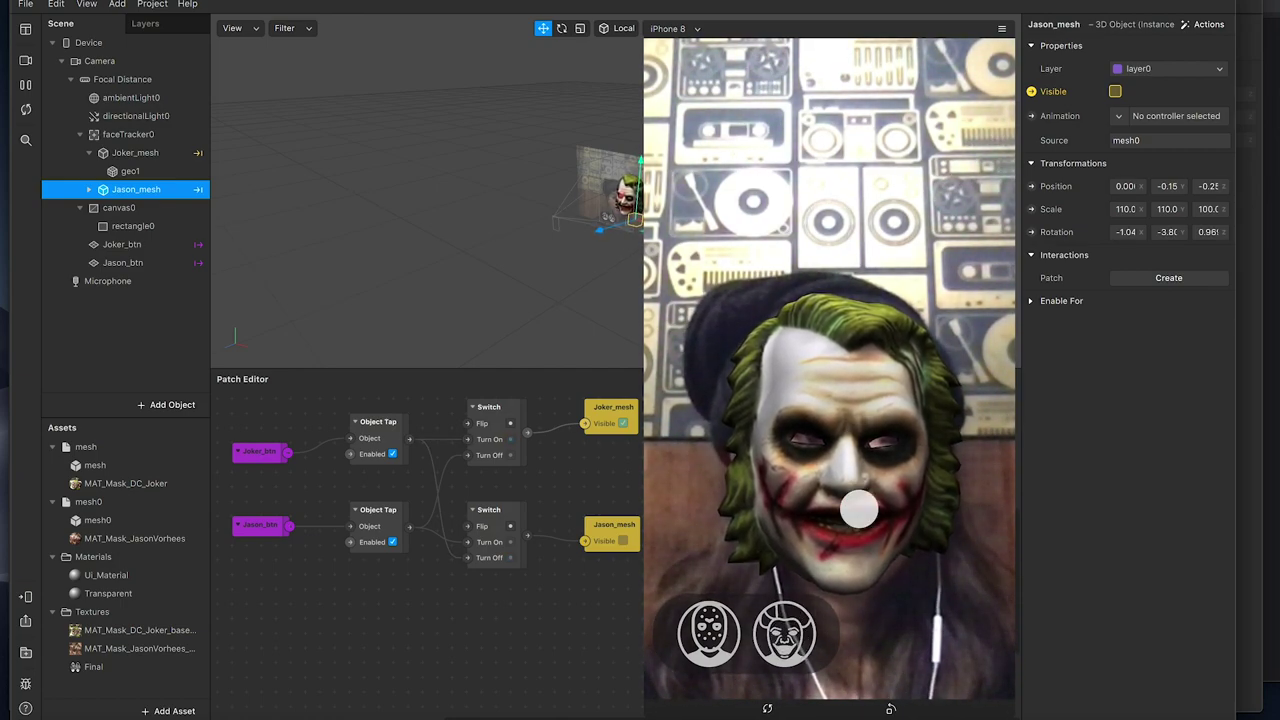
Test the mask switching in the device preview by repeatedly alternating simulated taps between the Jason and Joker icons.
click(709, 630)
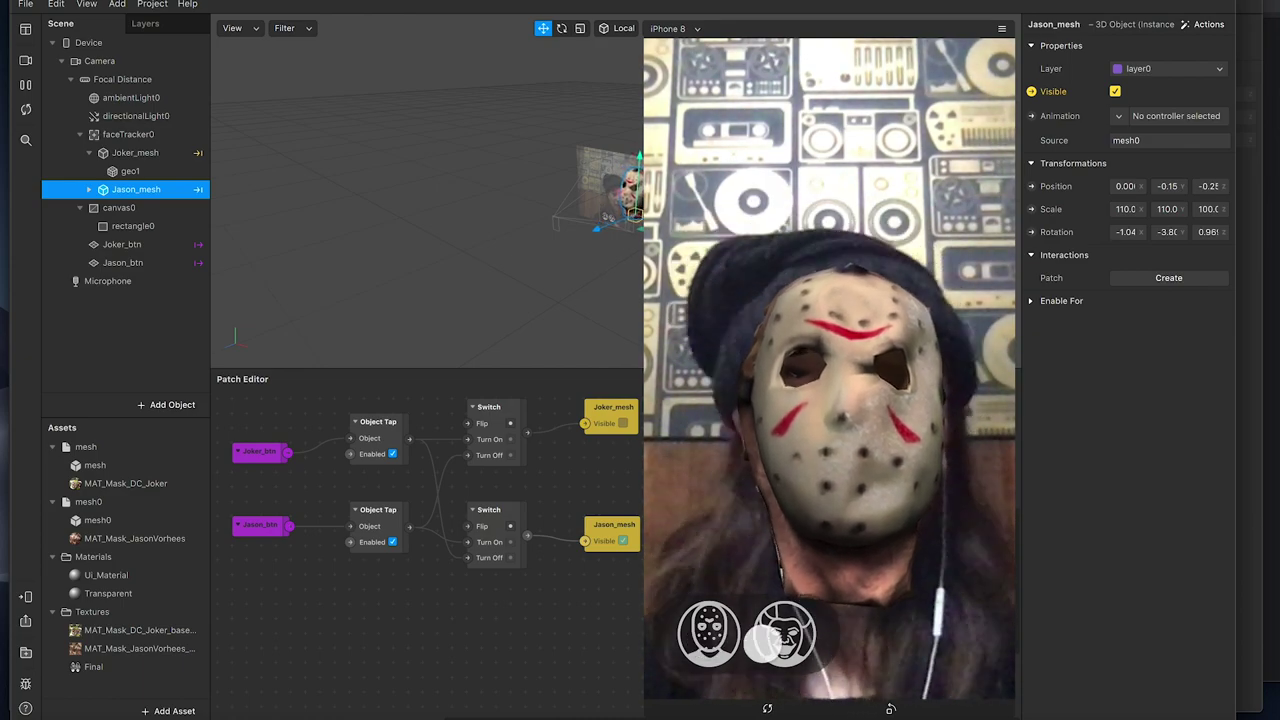
click(784, 632)
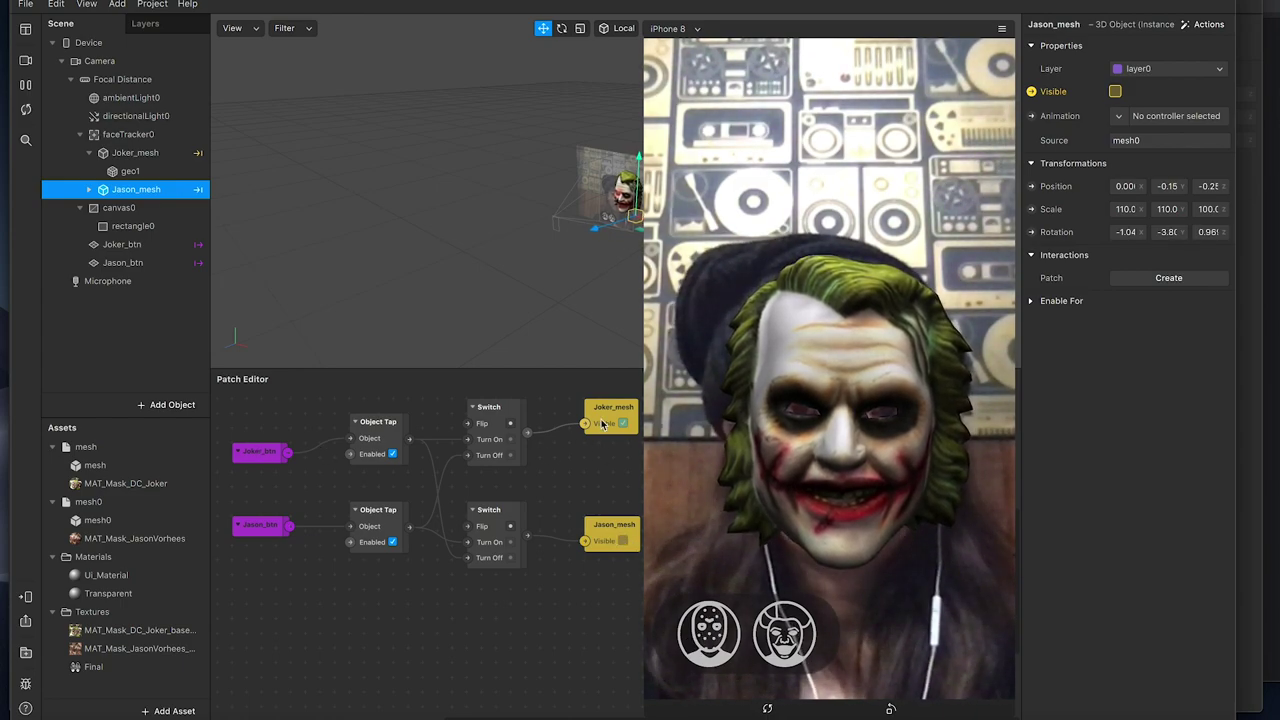
click(709, 633)
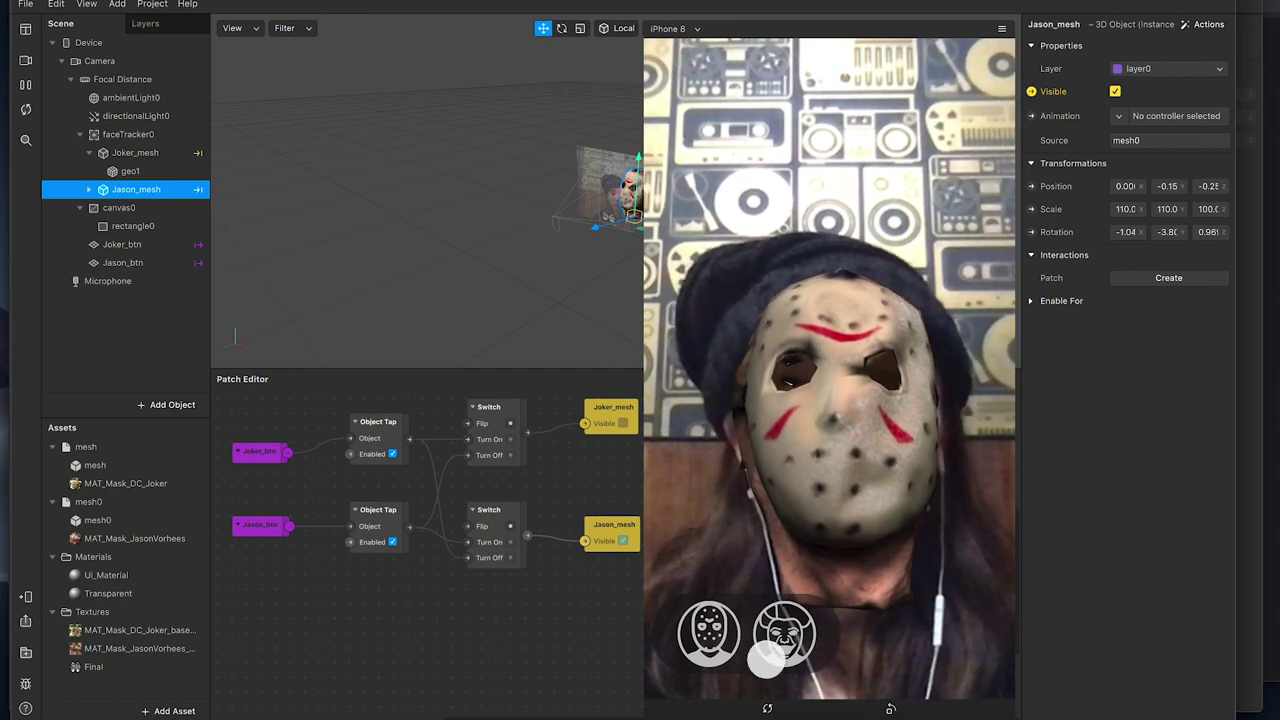
click(718, 633)
click(720, 633)
click(718, 633)
click(720, 633)
click(785, 633)
click(785, 633)
click(710, 633)
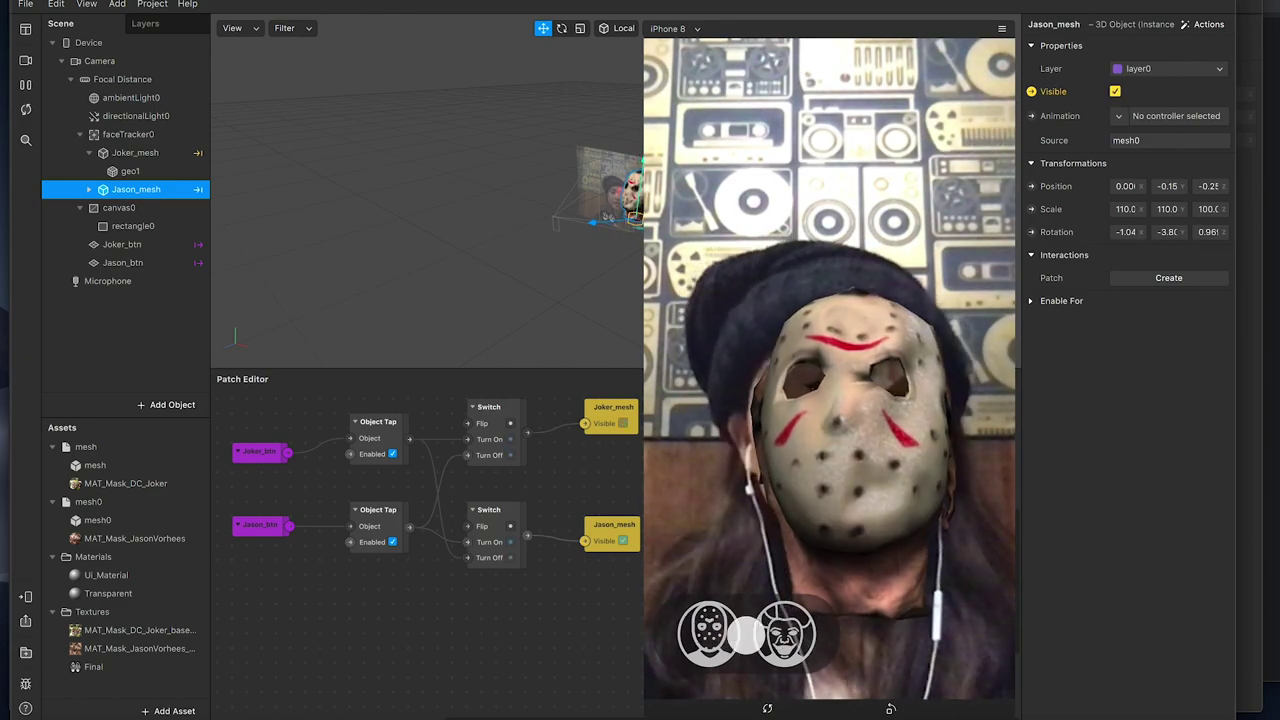
click(718, 633)
click(718, 633)
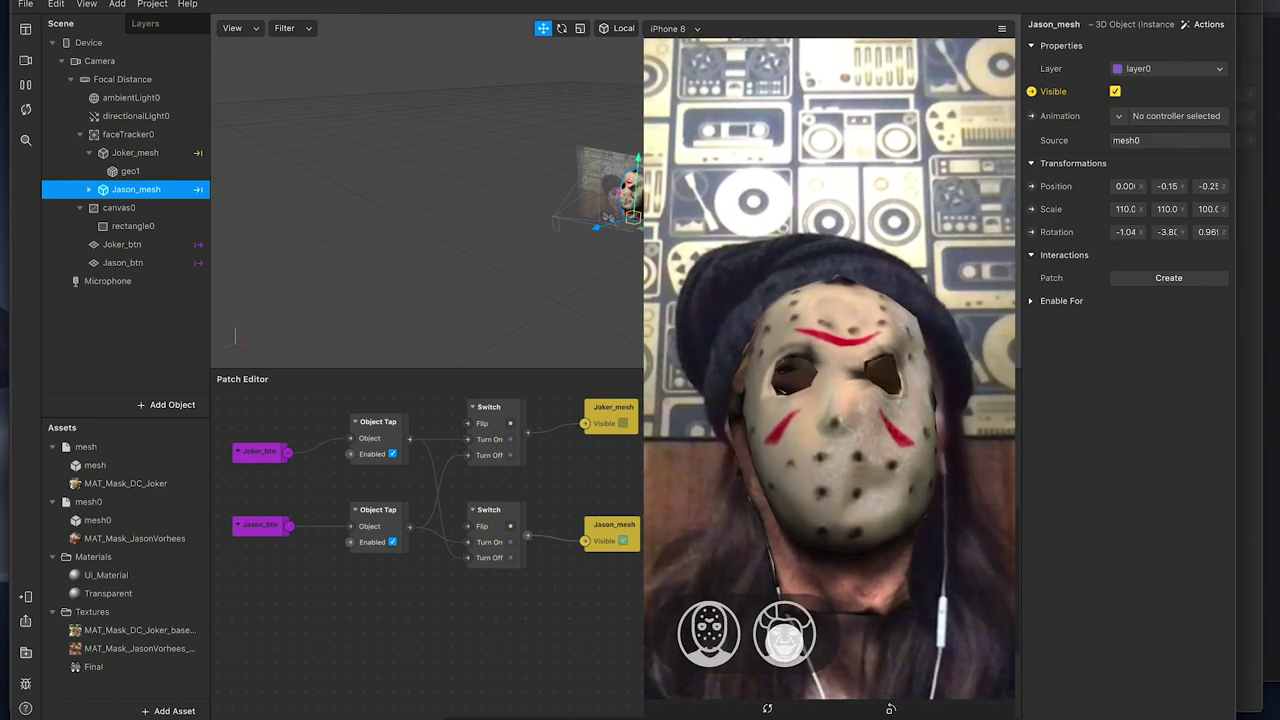
click(718, 633)
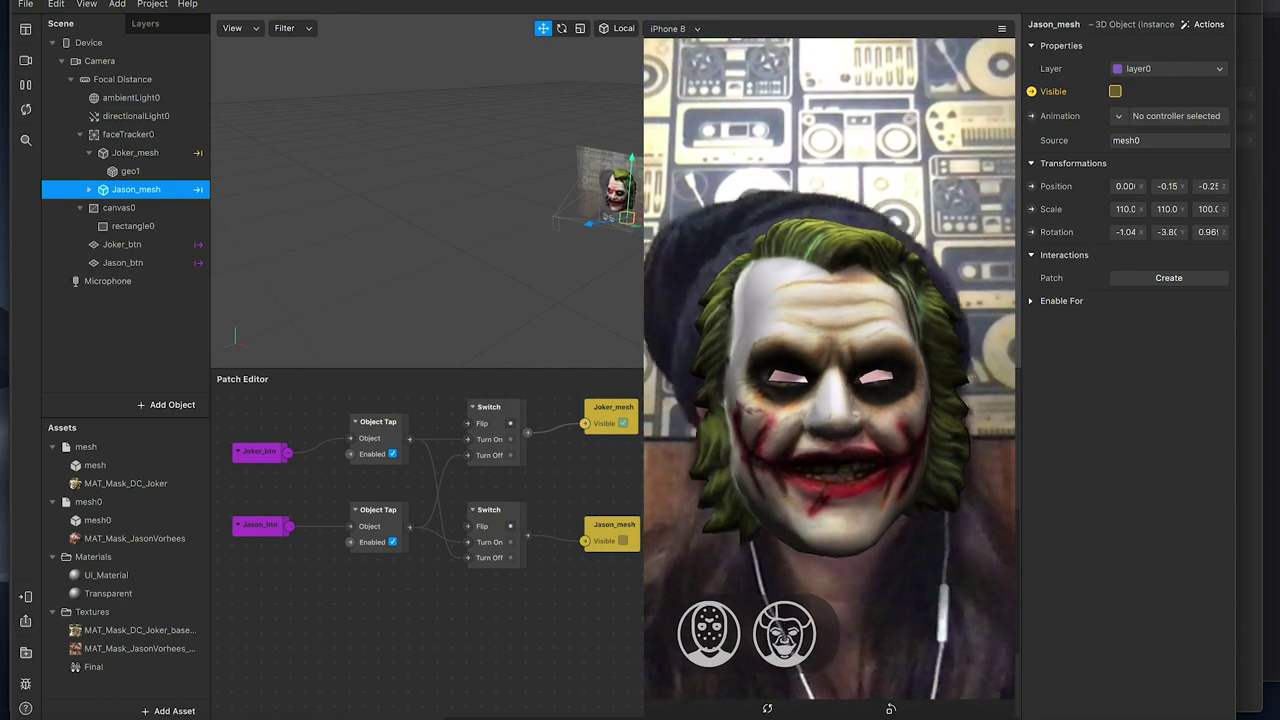